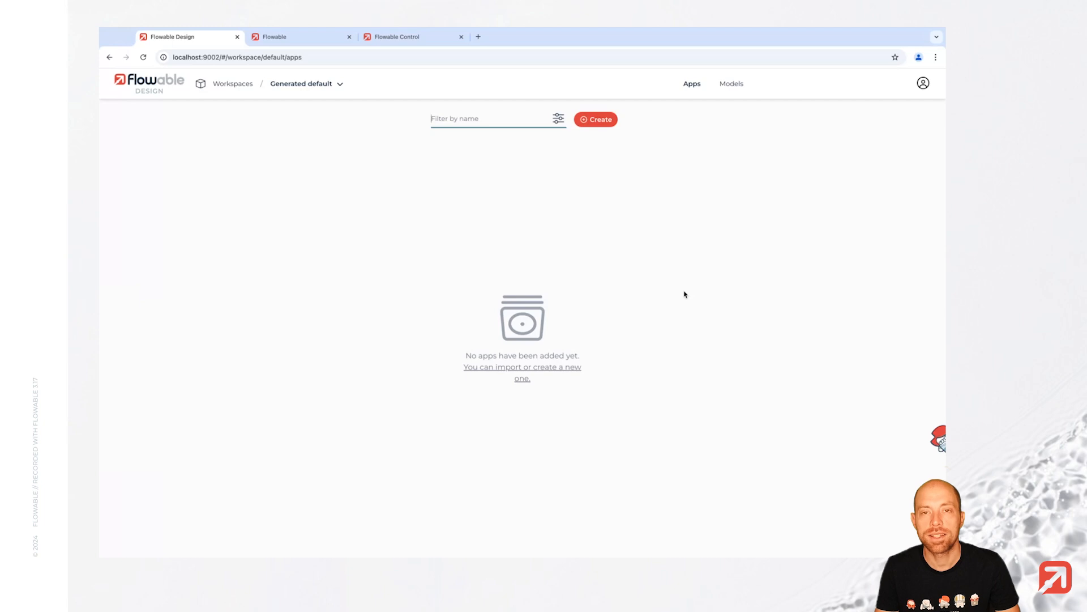
- Create a new app named Four Eye Check
left_click(596, 122)
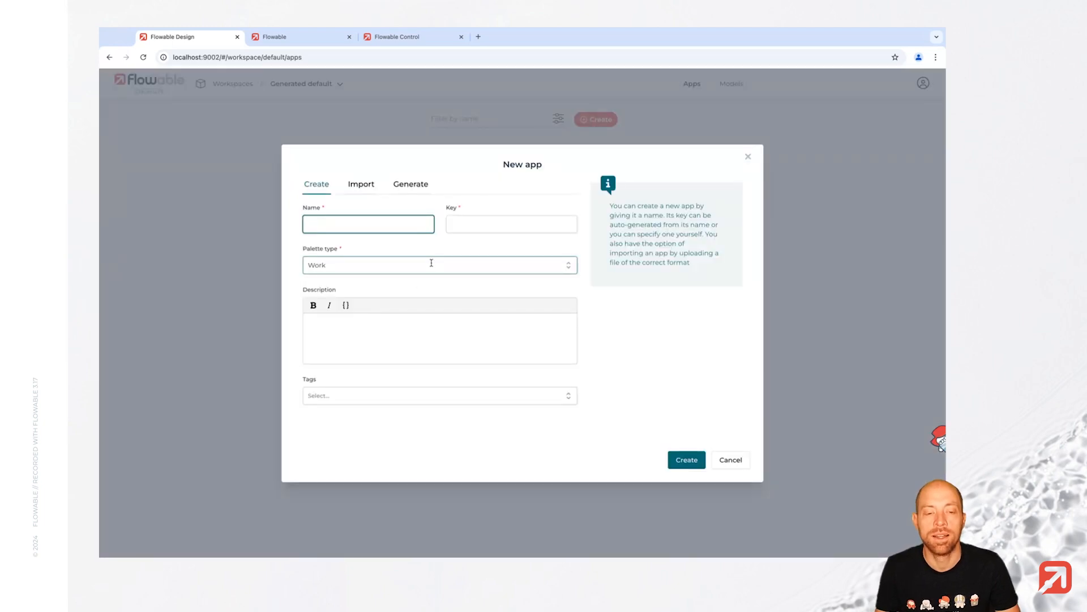
type("Four Eye Check")
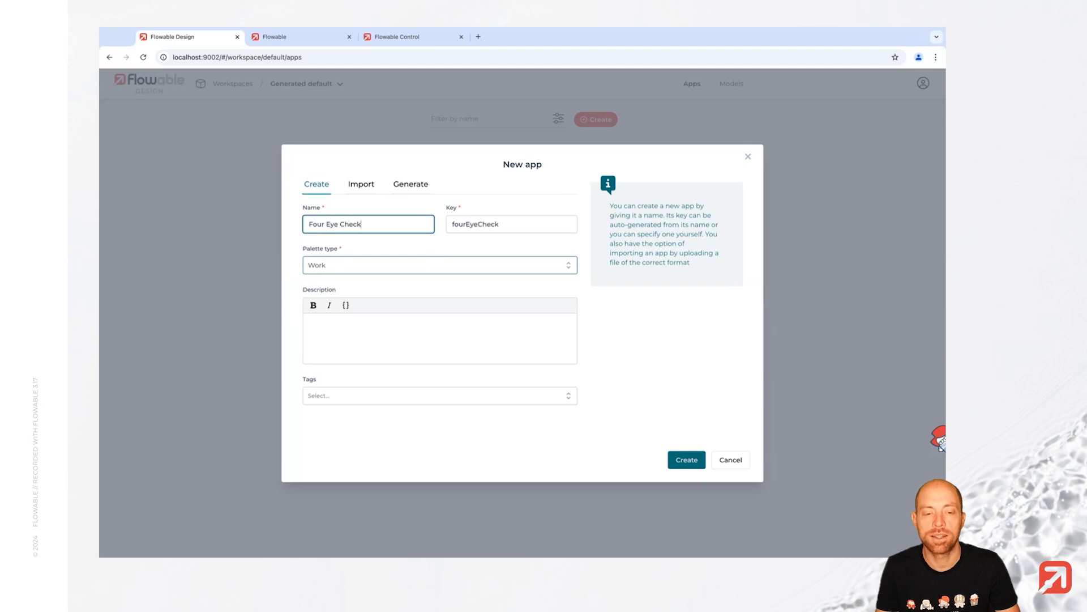
key("Return")
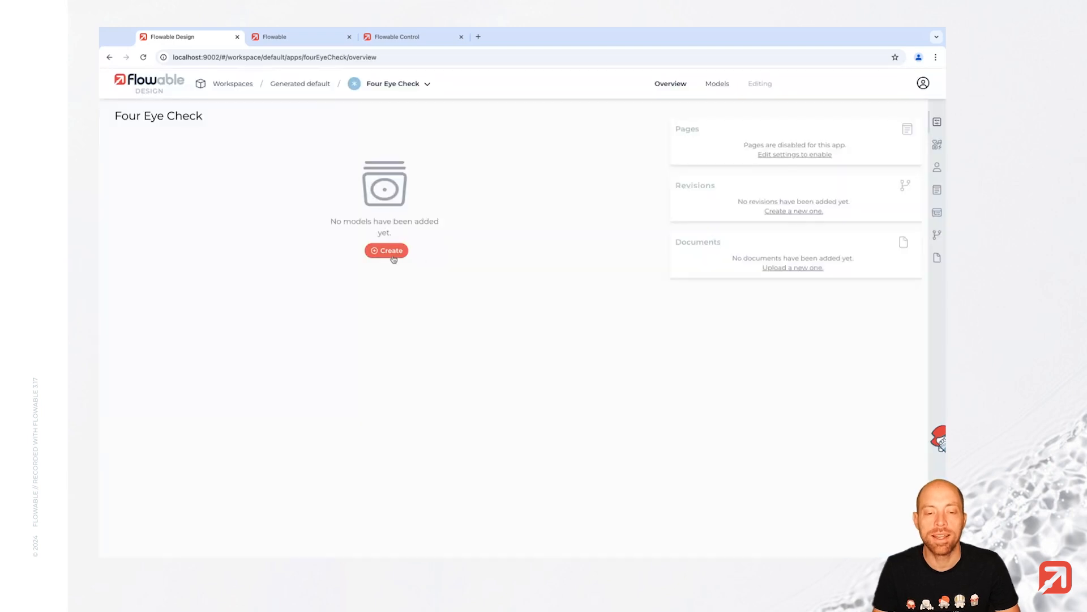
- Add a Process model named Four Eye Check Process to the app
left_click(388, 251)
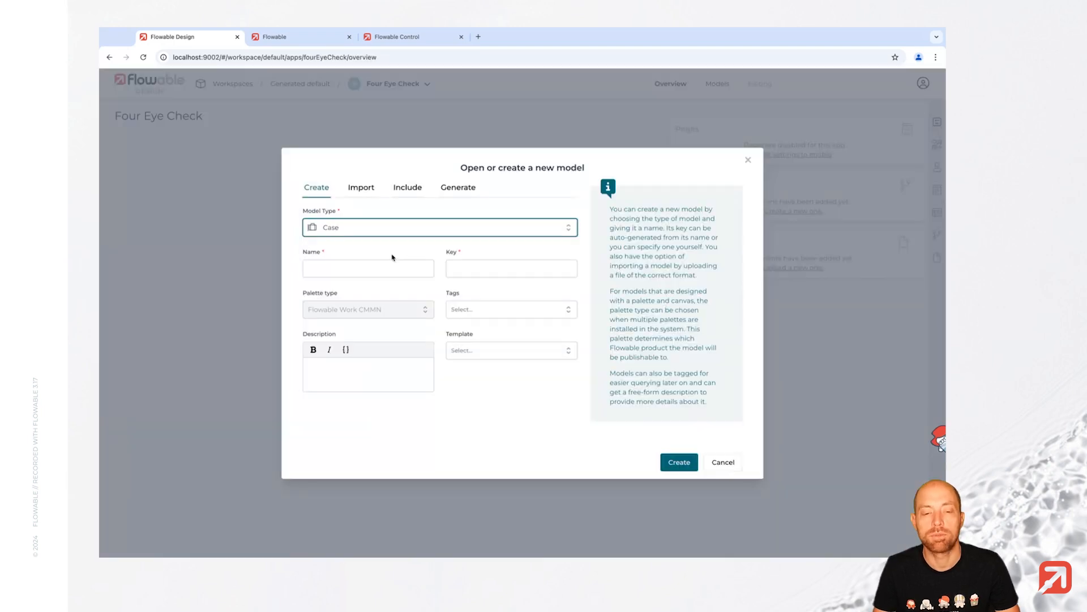
type("proc")
key("Tab")
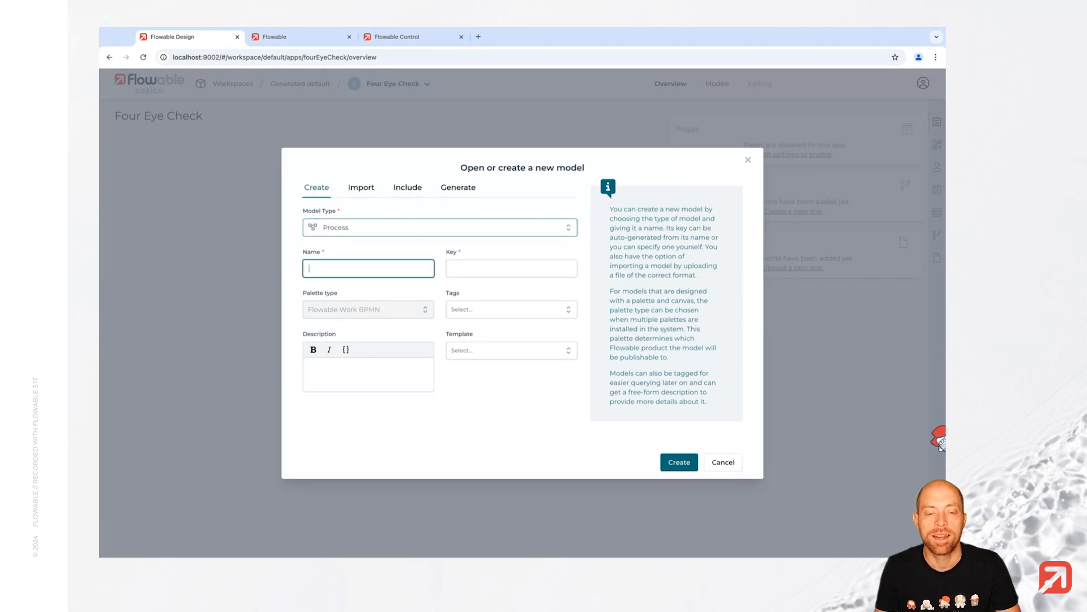
type("Four Eye Check Process")
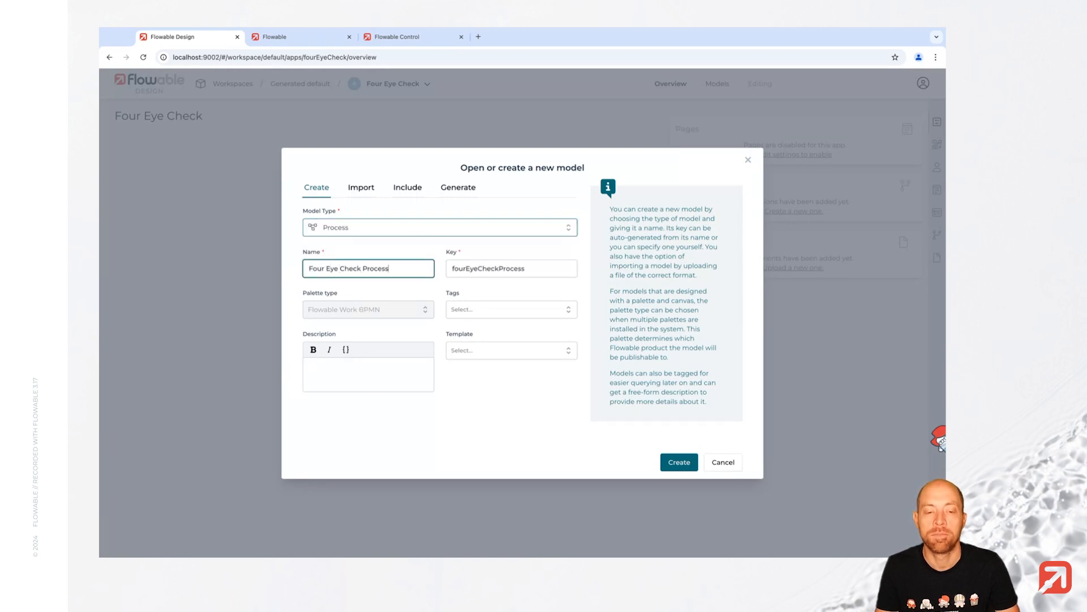
key("Return")
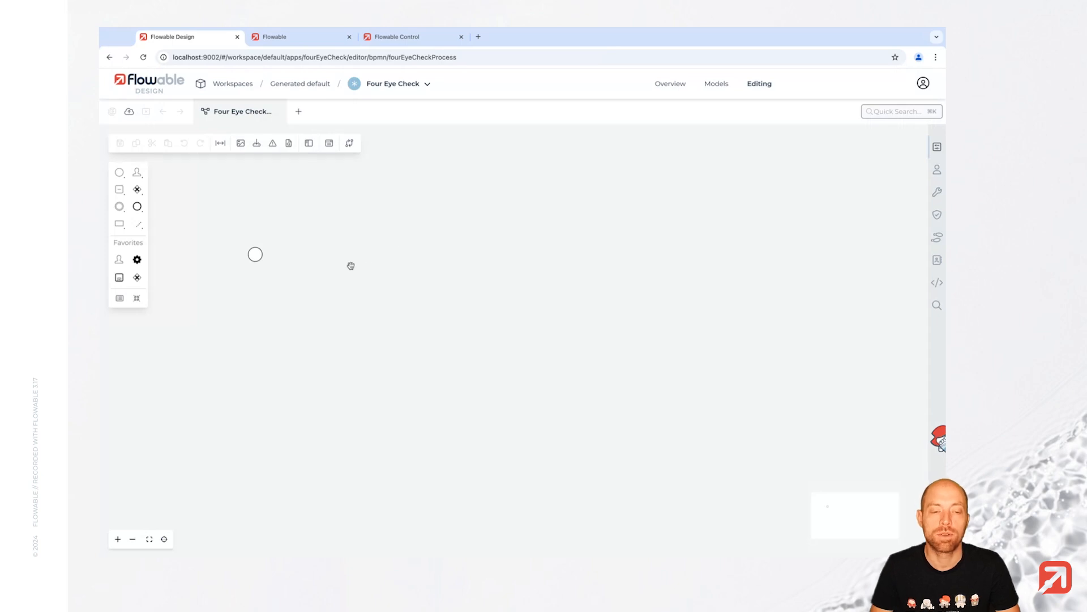
- Give the start event a new start form called Request Form and open it for editing
left_click(256, 258)
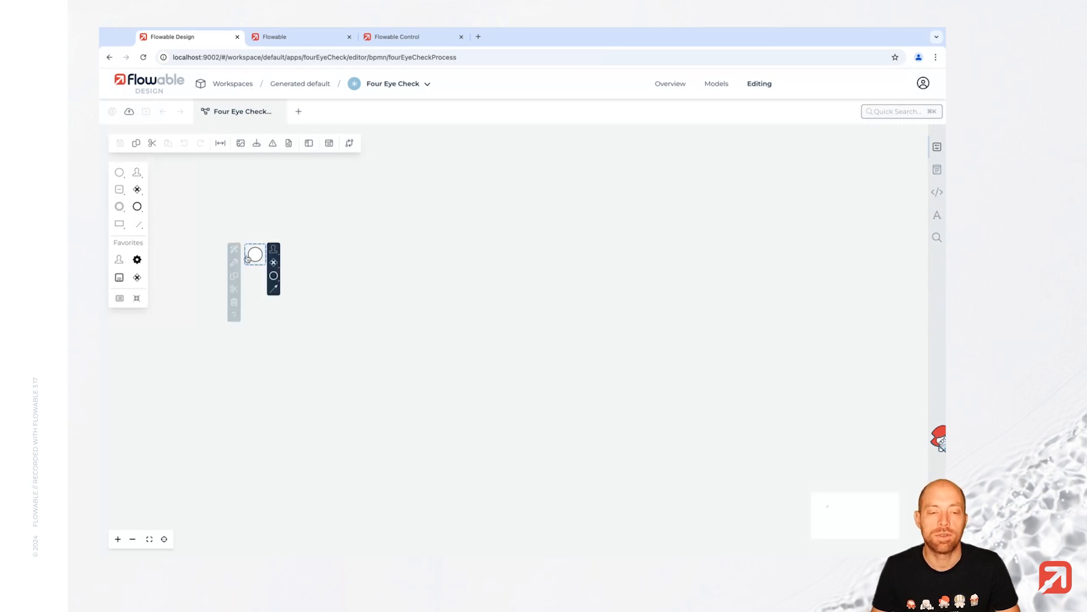
left_click(938, 149)
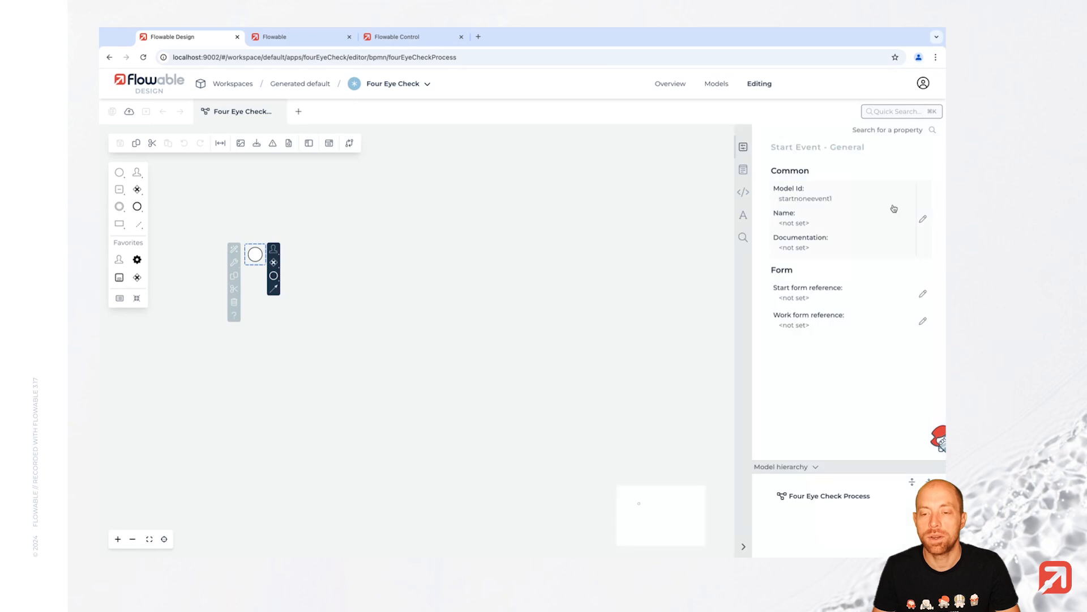
left_click(820, 292)
type("Re")
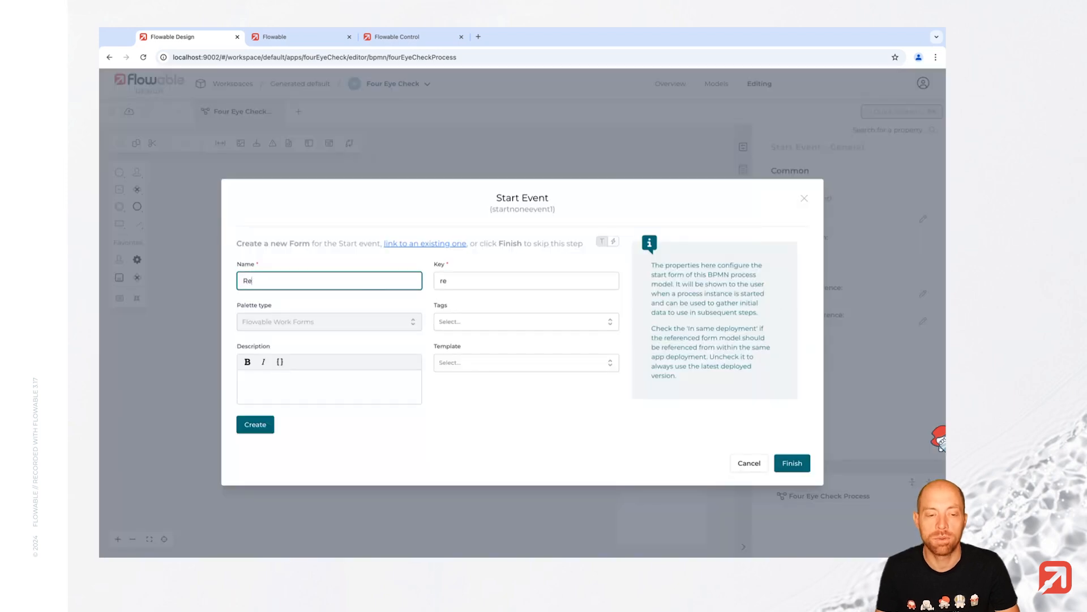
type("quest Form")
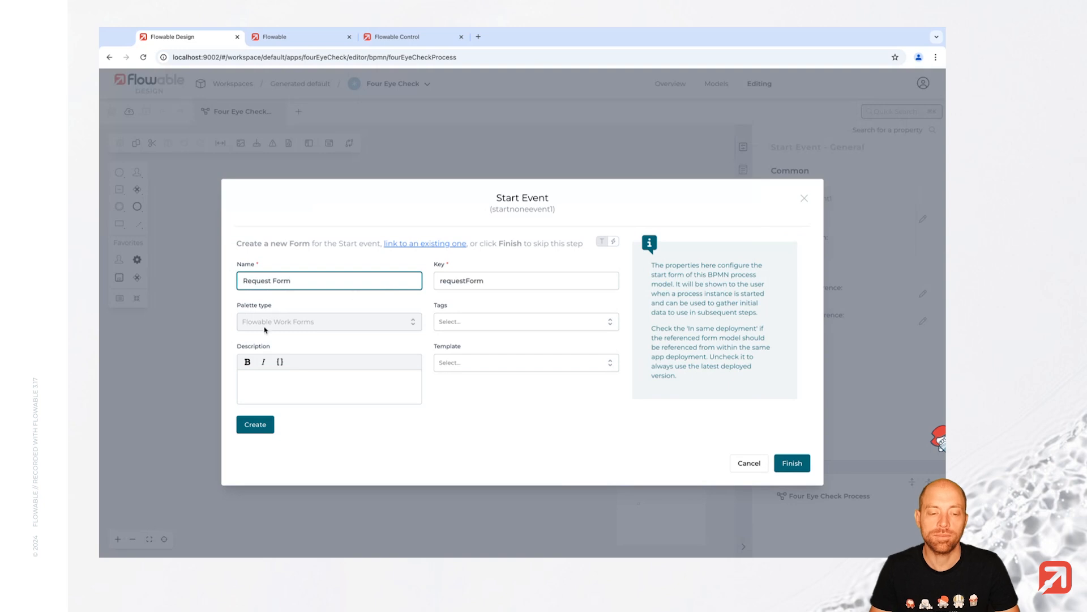
left_click(255, 424)
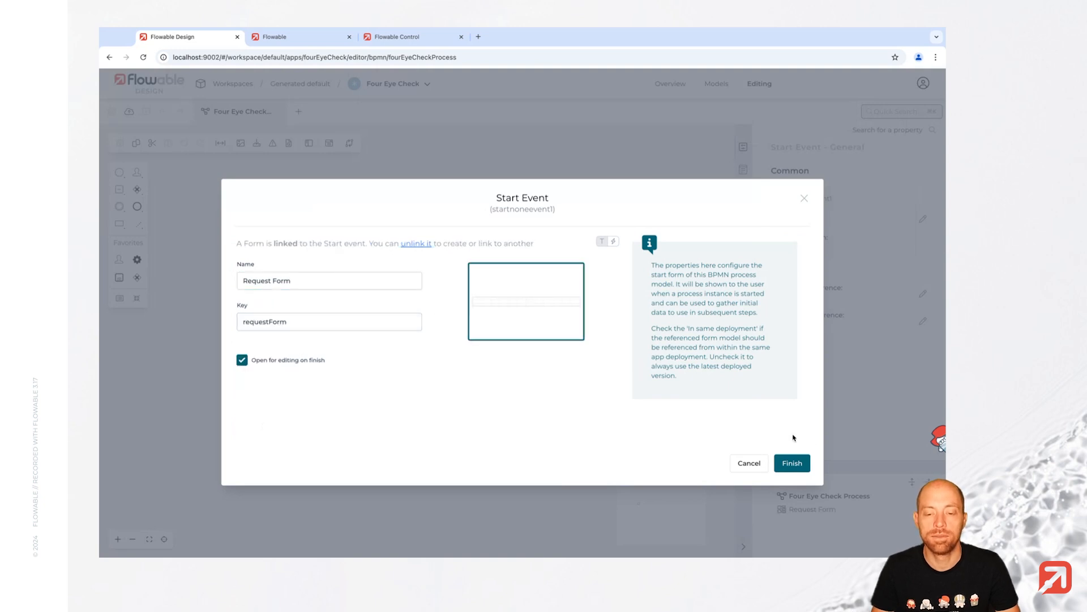
left_click(794, 463)
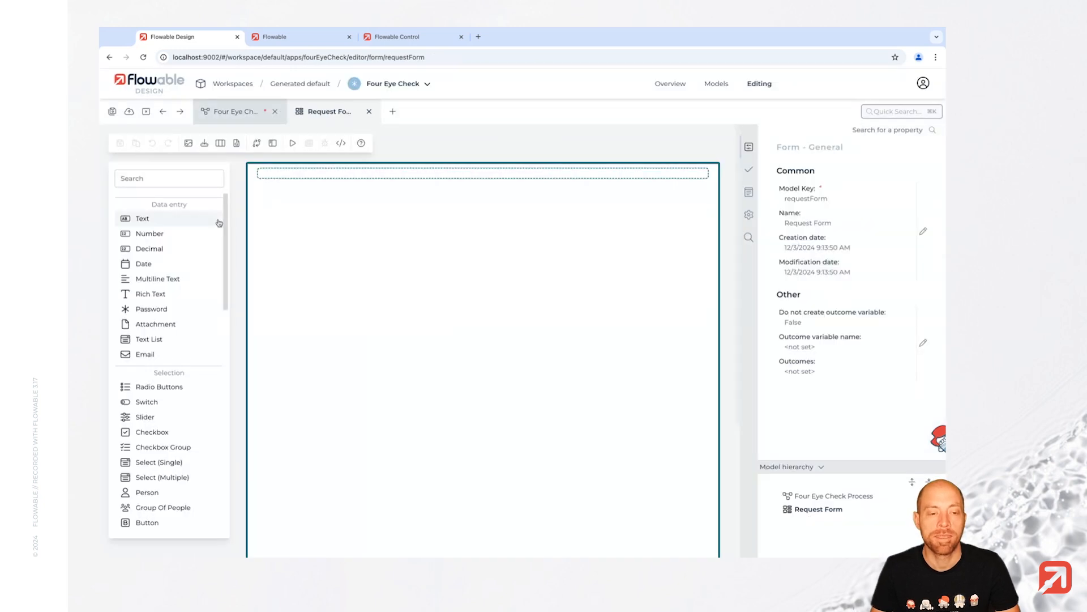
- Add a Title text field, a Description multiline field and an Attachments attachment field
left_click(172, 224)
type("T")
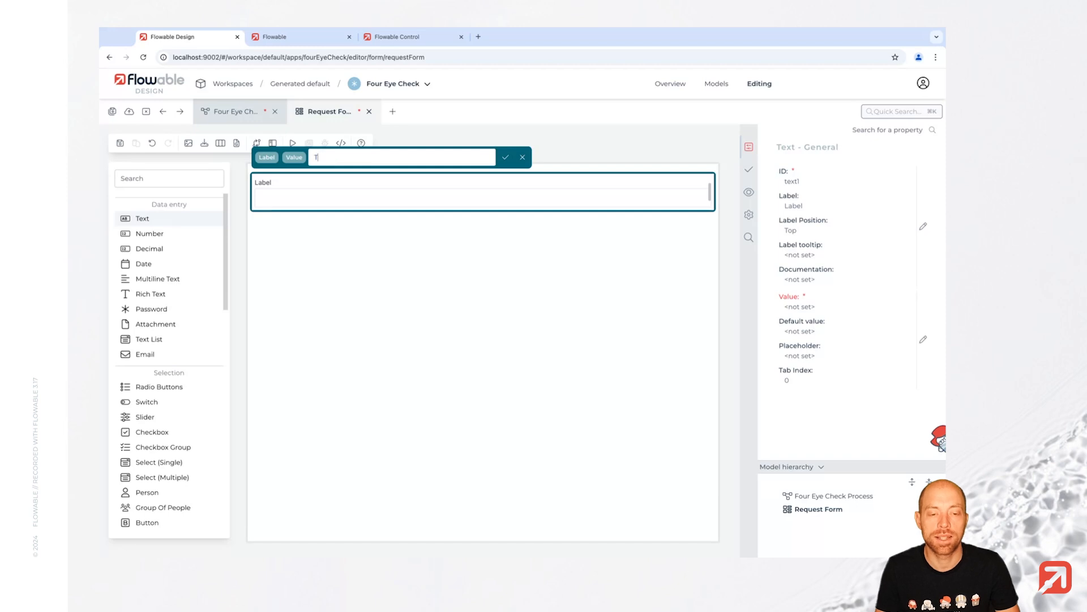
type("itle")
key("Return")
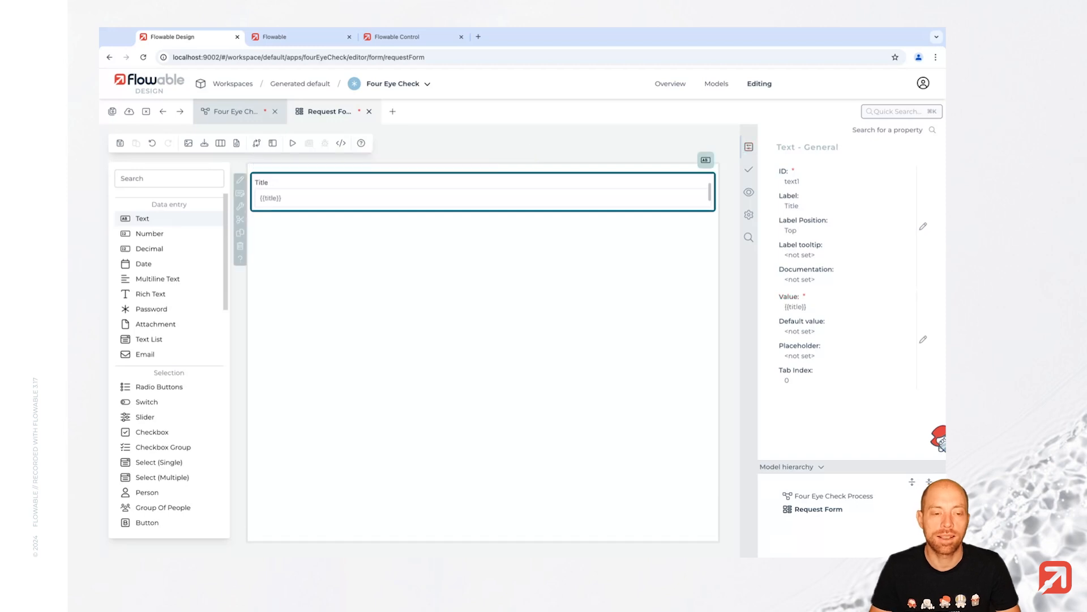
left_click(161, 279)
type("Descript")
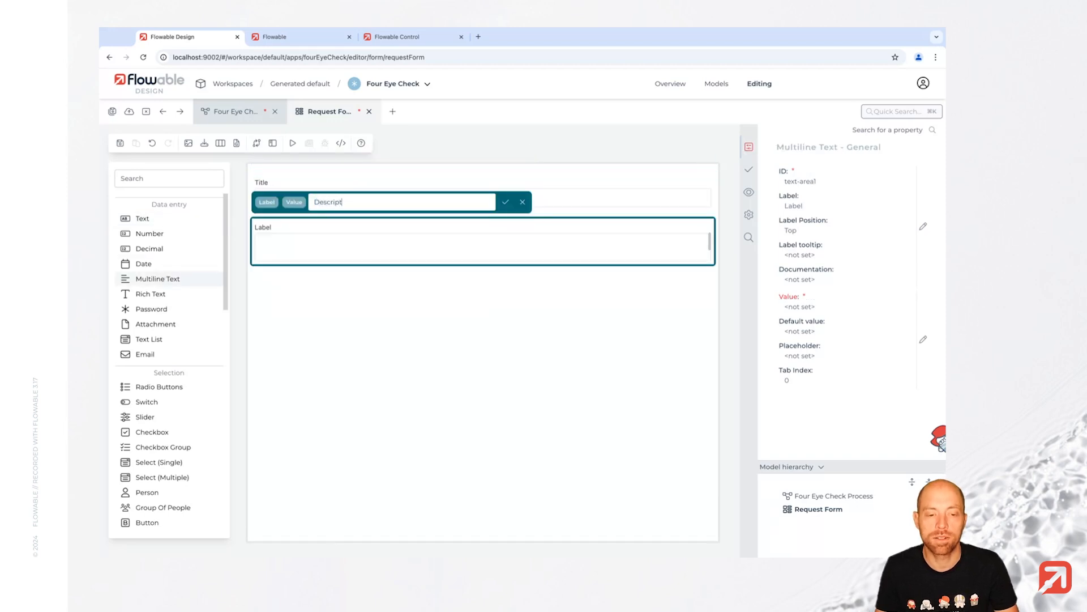
type("ion")
key("Return")
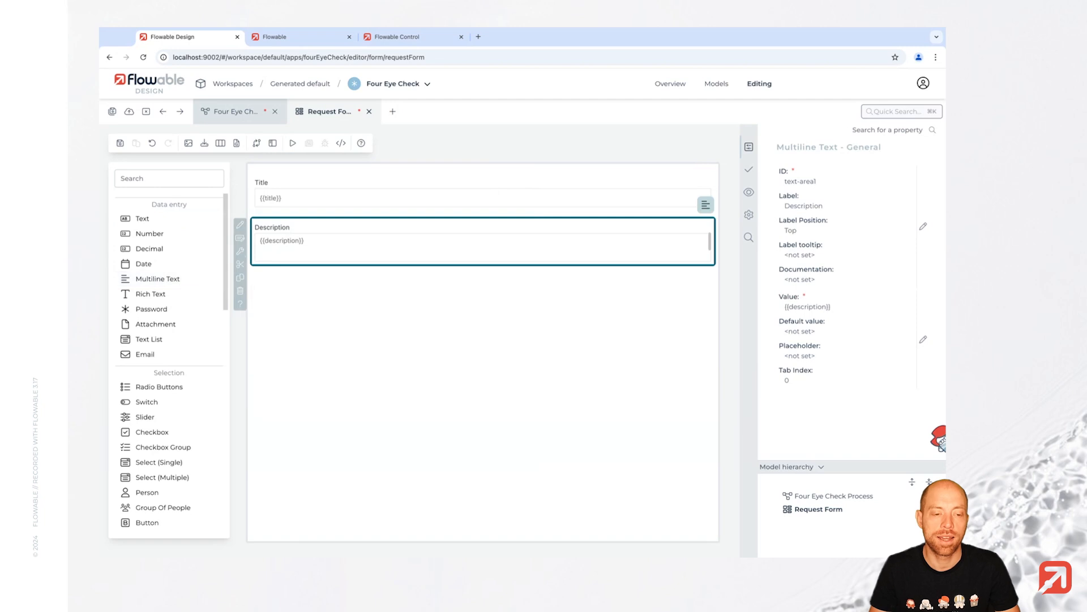
left_click(157, 326)
type("Attachment")
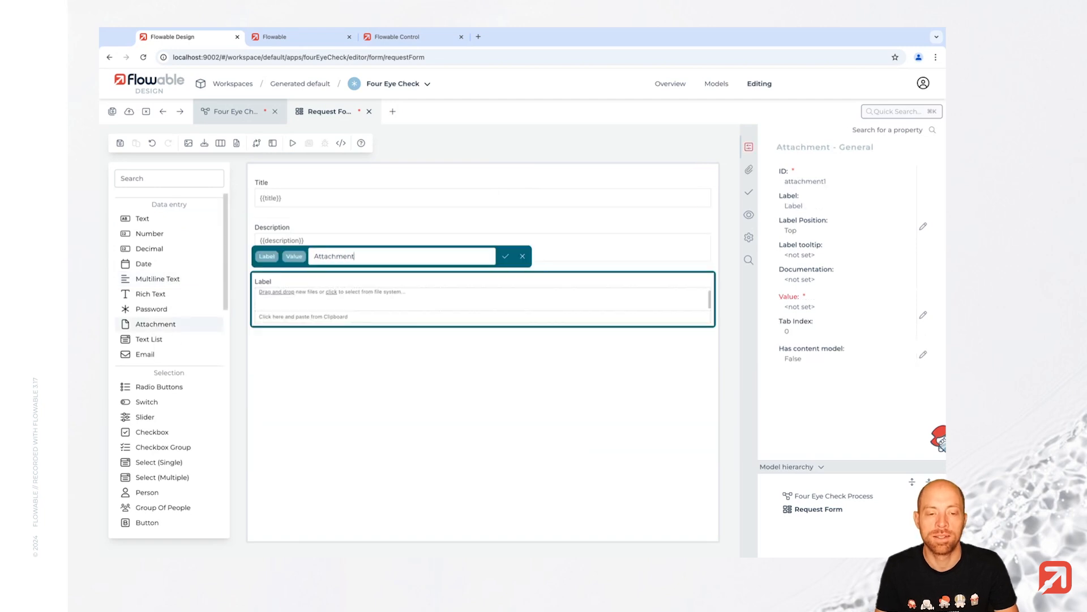
type("s")
key("Return")
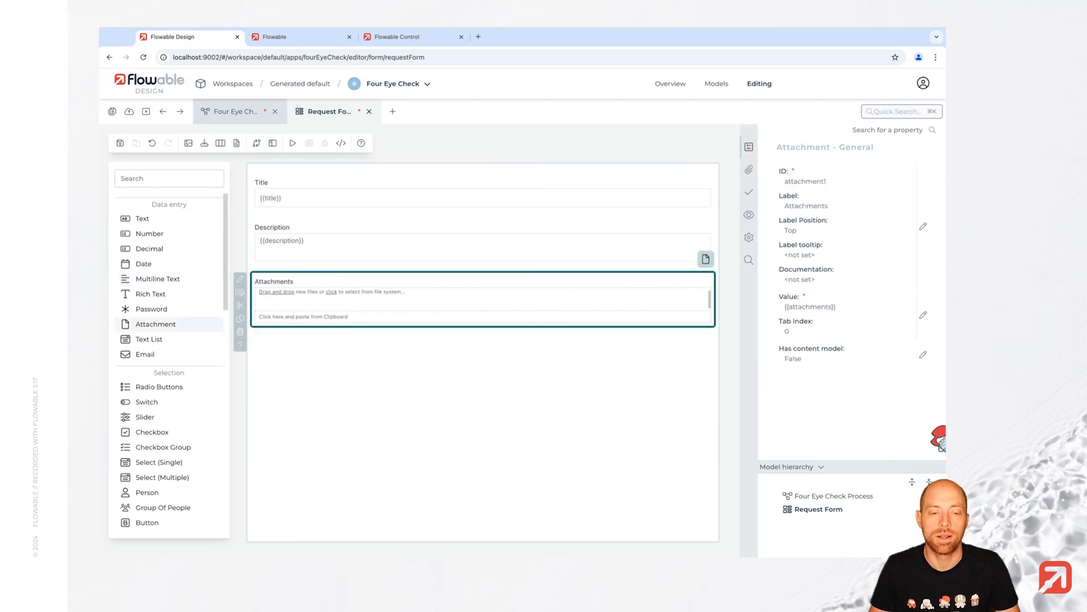
- Make Title and Description required, then save the Request Form
left_click(356, 181)
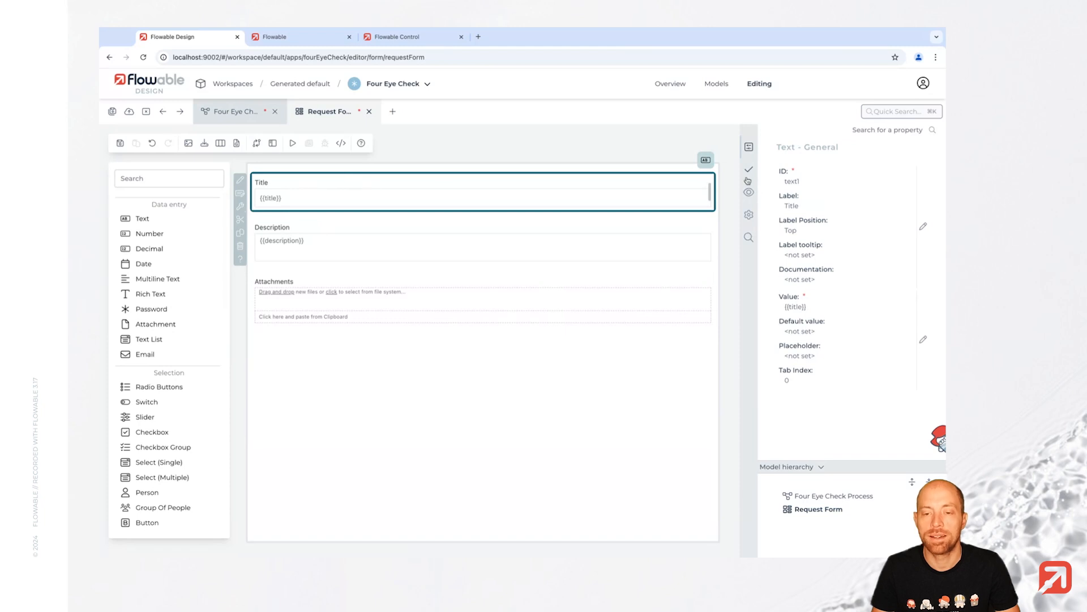
left_click(749, 173)
left_click(806, 207)
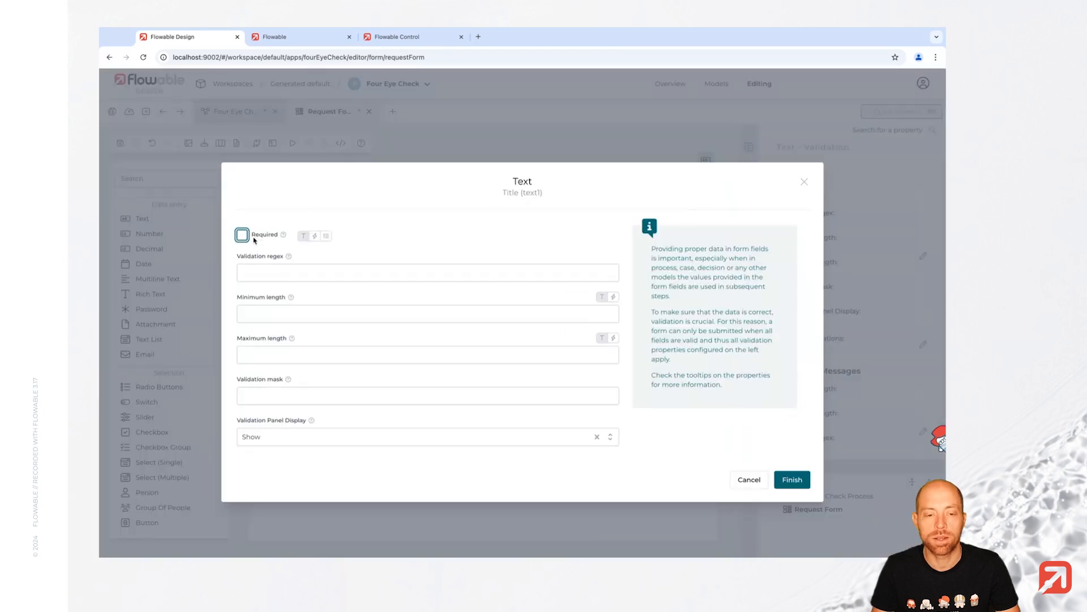
left_click(242, 236)
left_click(792, 479)
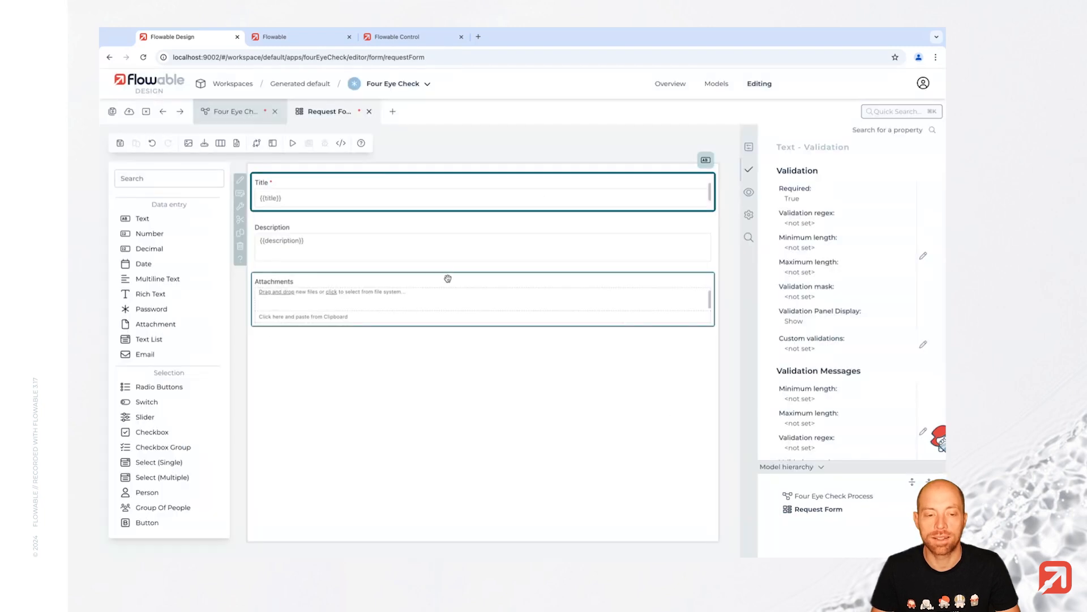
left_click(440, 255)
left_click(749, 170)
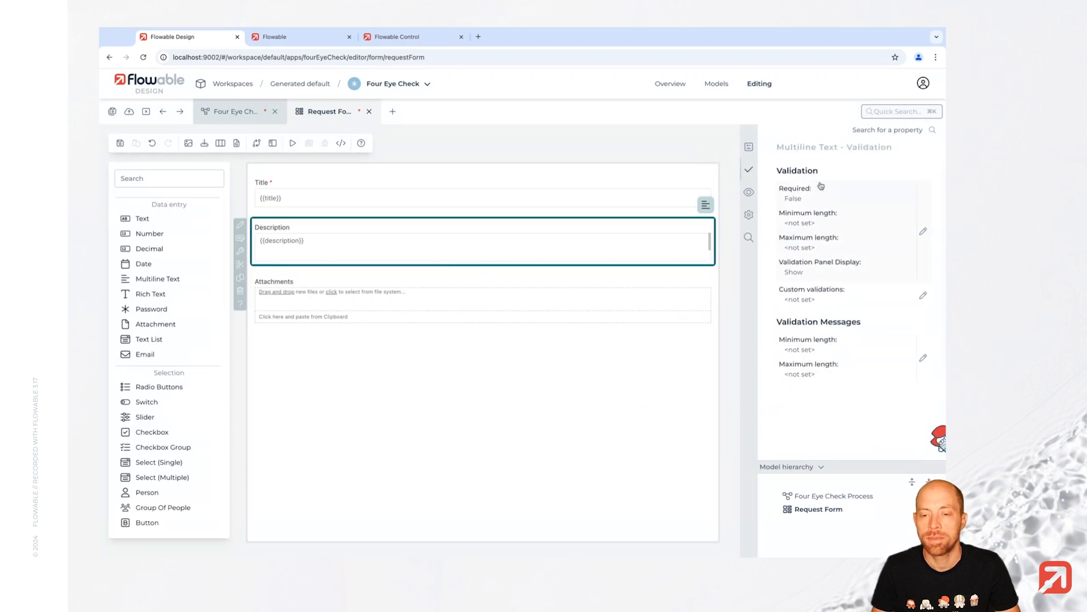
left_click(817, 204)
left_click(243, 259)
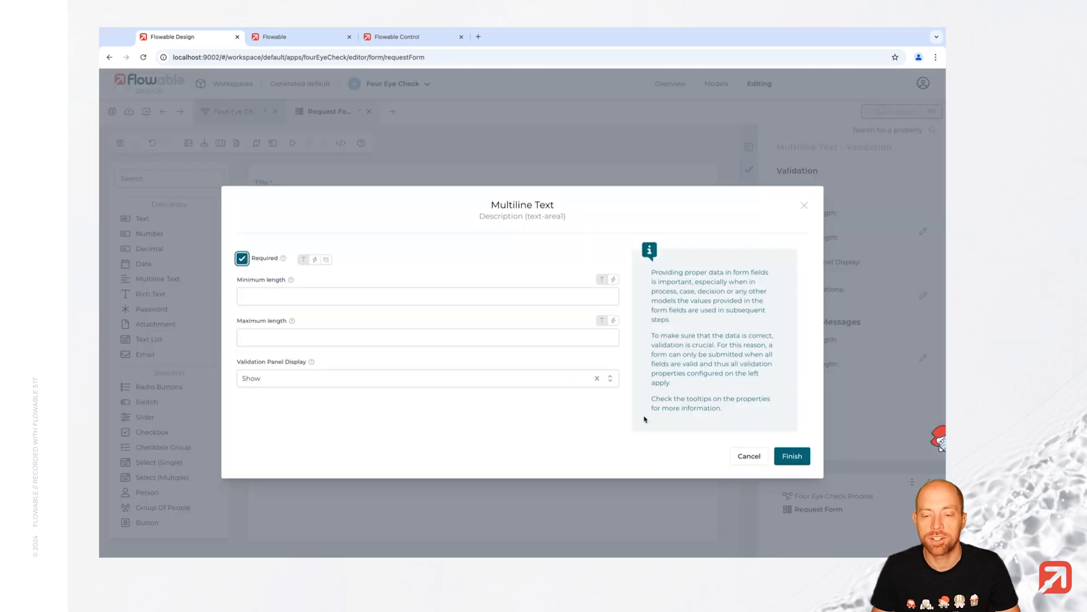
left_click(789, 460)
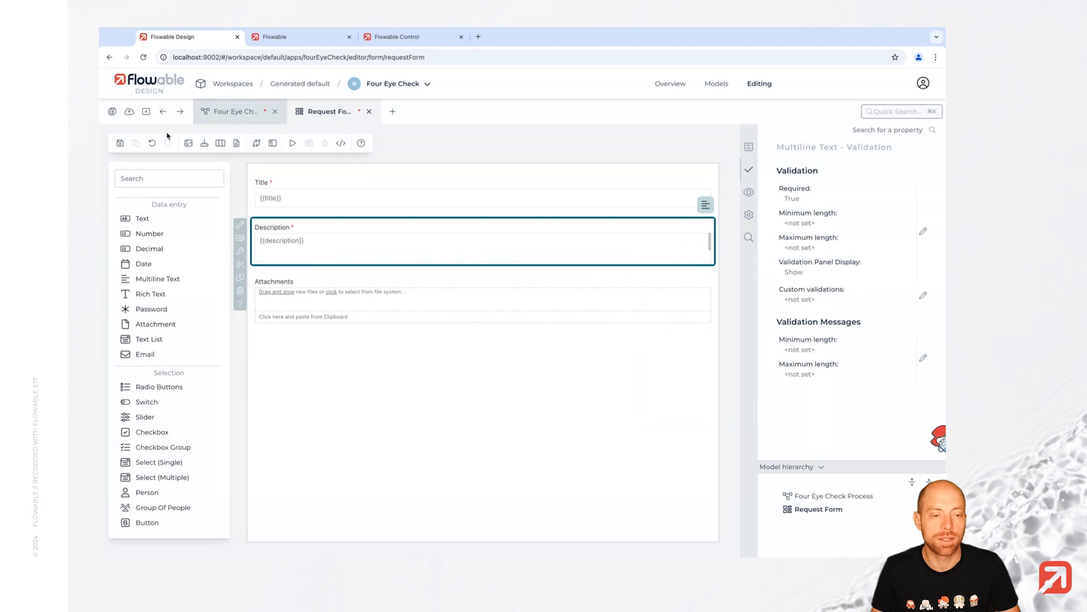
left_click(120, 144)
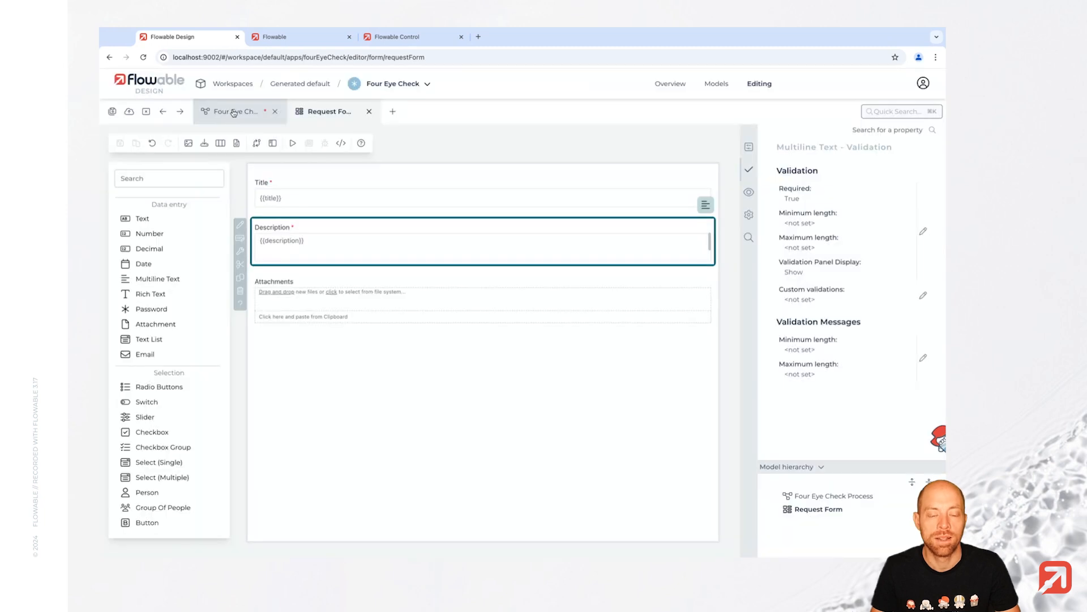
- Append a user task named Check 1 after the process's start event
left_click(233, 112)
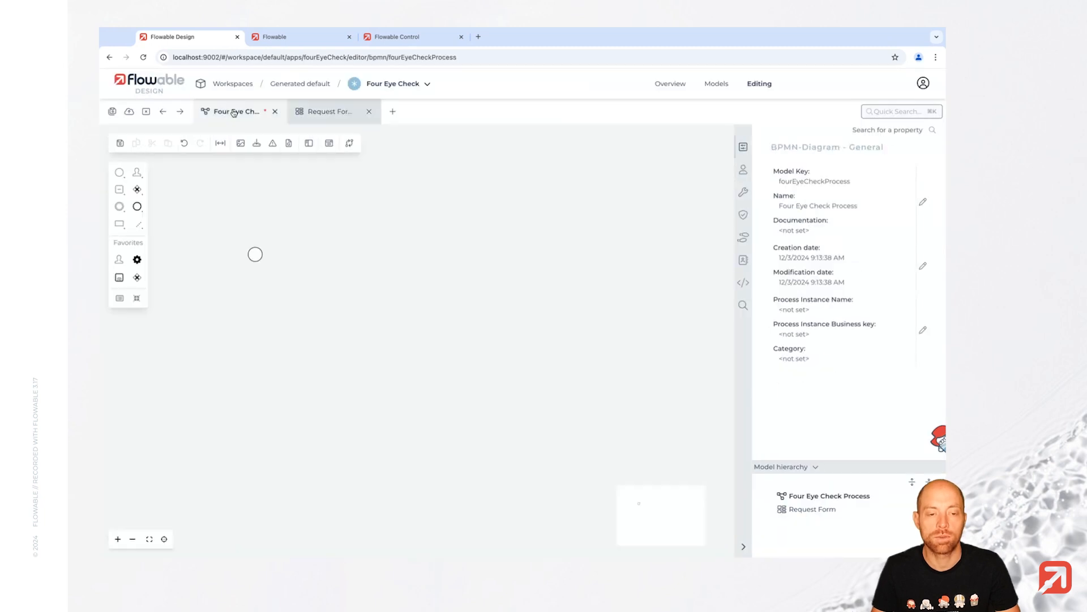
left_click(256, 259)
mouse_move(273, 250)
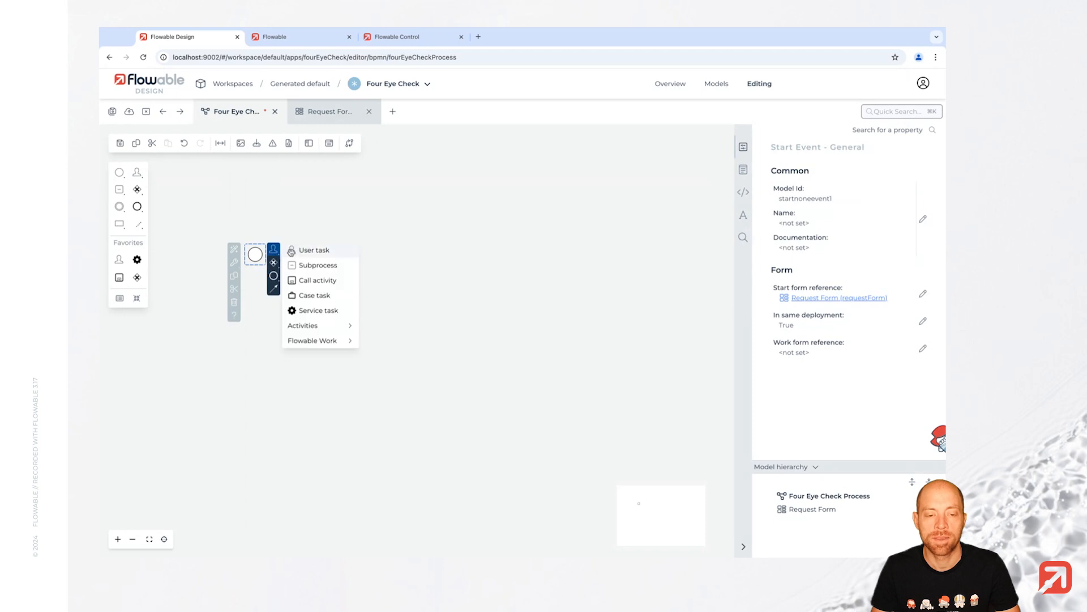
left_click(310, 251)
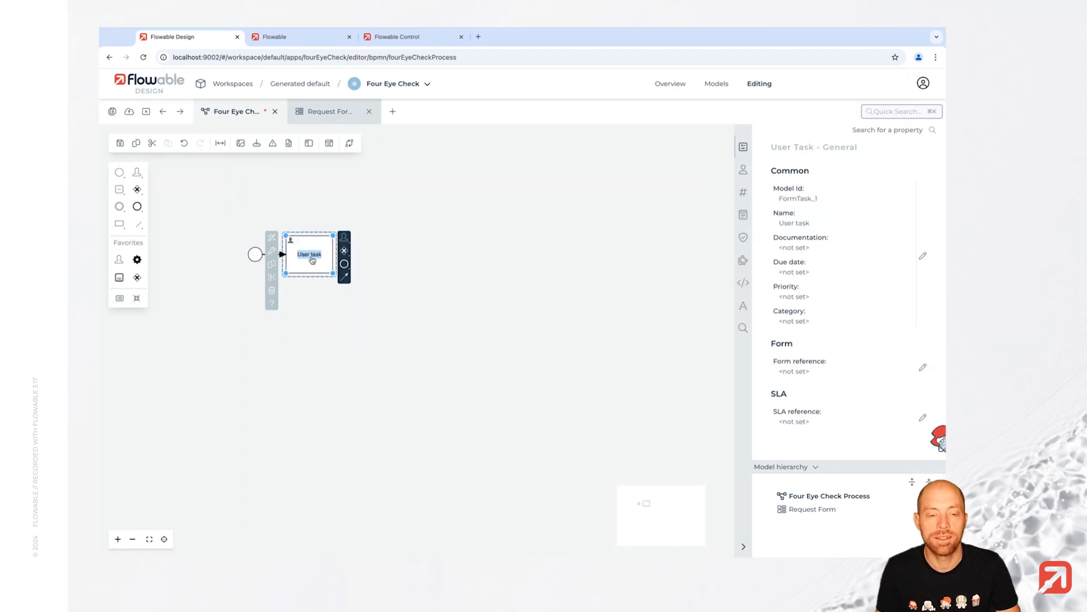
type("Check 1")
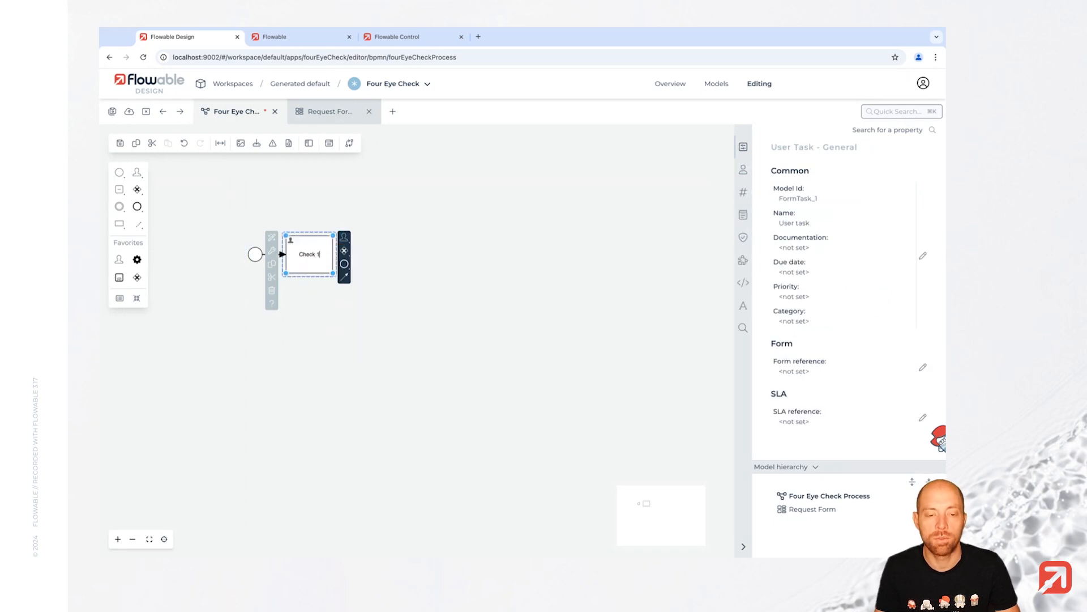
key("Return")
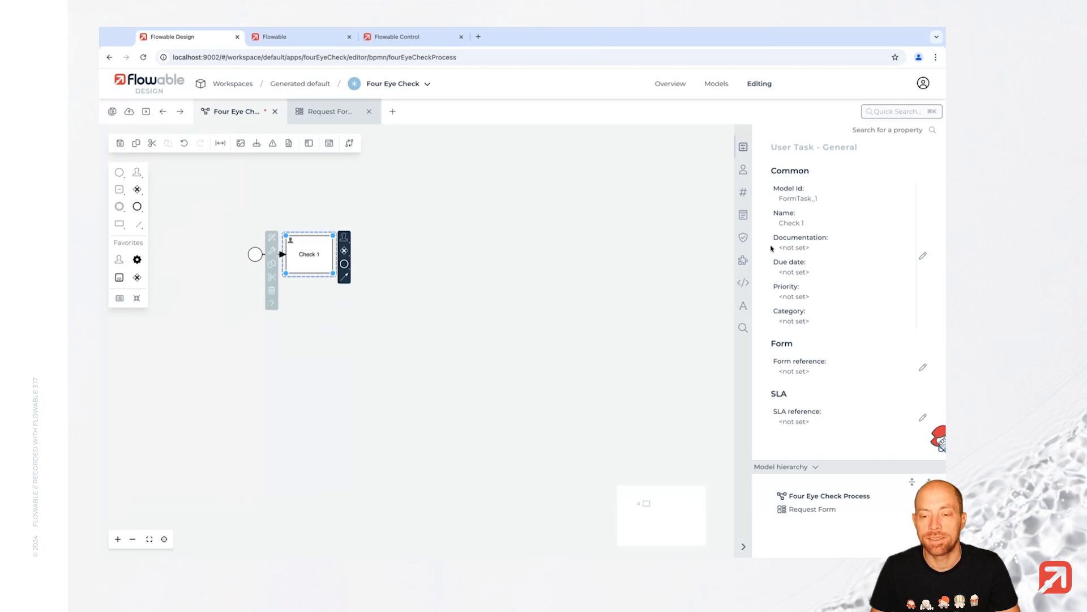
- Link Check 1 to a new Check Request Form and open it for editing
left_click(820, 364)
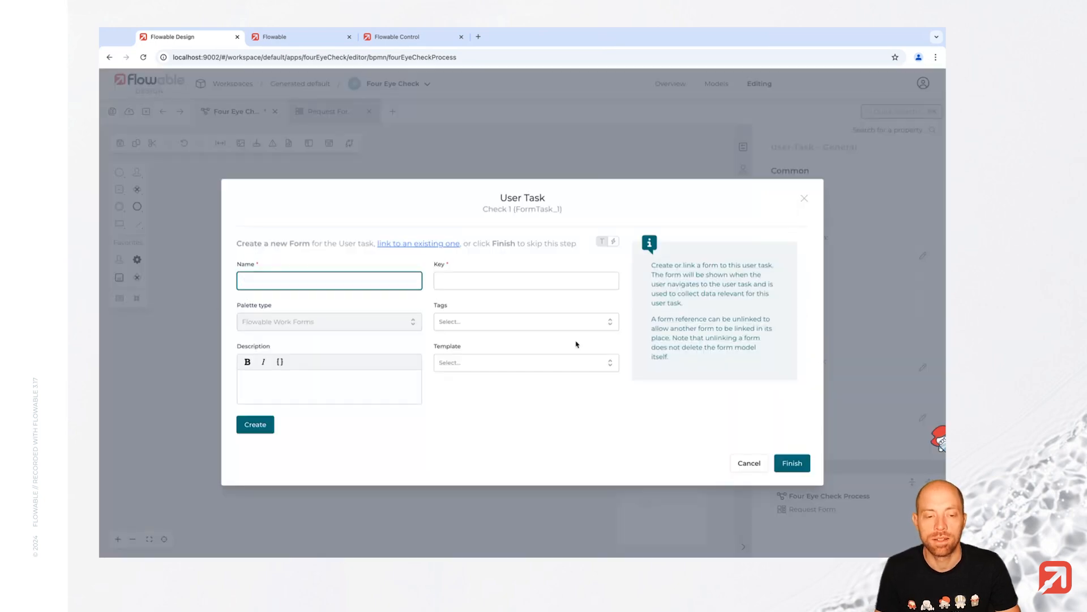
type("Check Request Form")
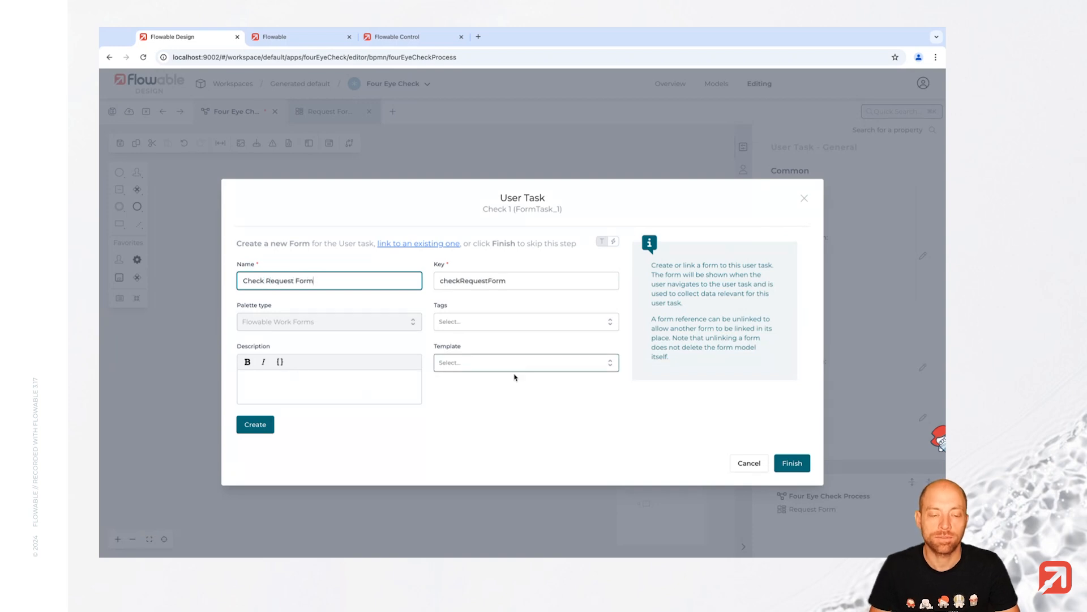
left_click(264, 426)
left_click(793, 463)
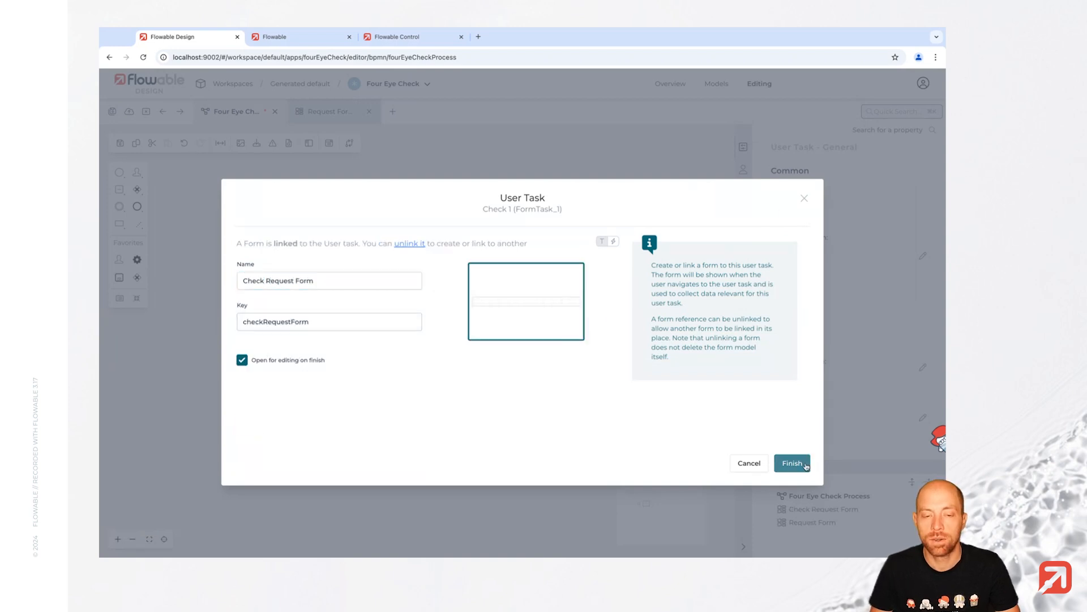
left_click(158, 179)
- Add a subform that references the existing Request Form
type("sub")
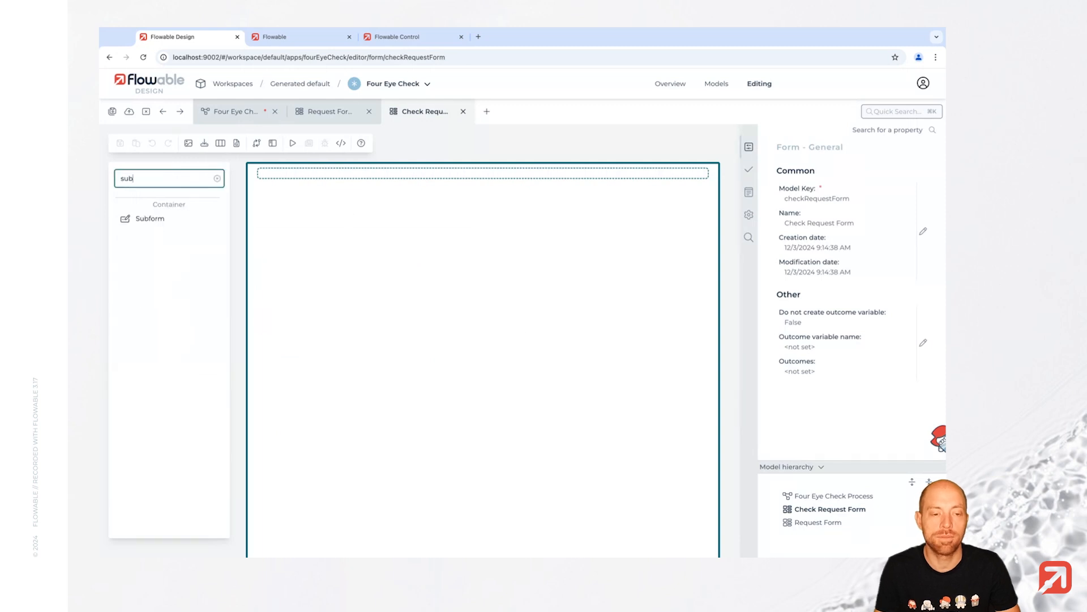
left_click(162, 225)
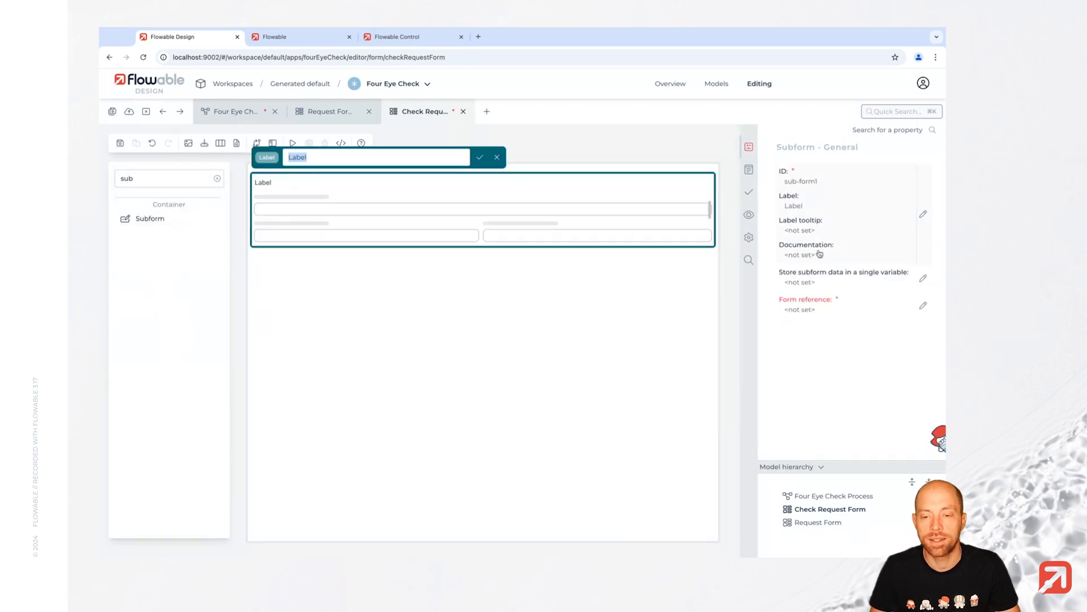
left_click(847, 308)
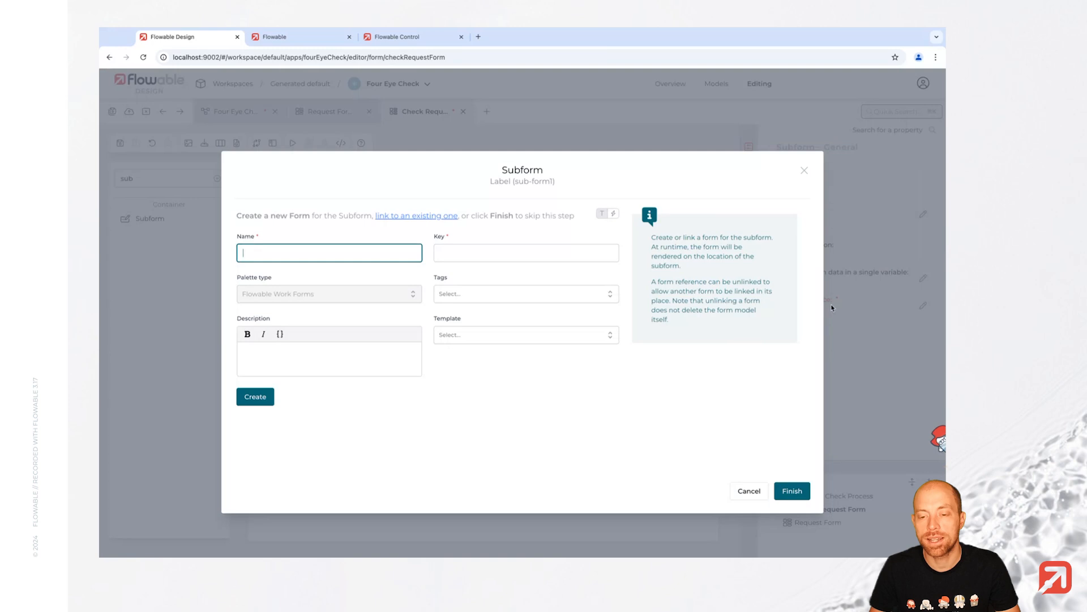
left_click(400, 216)
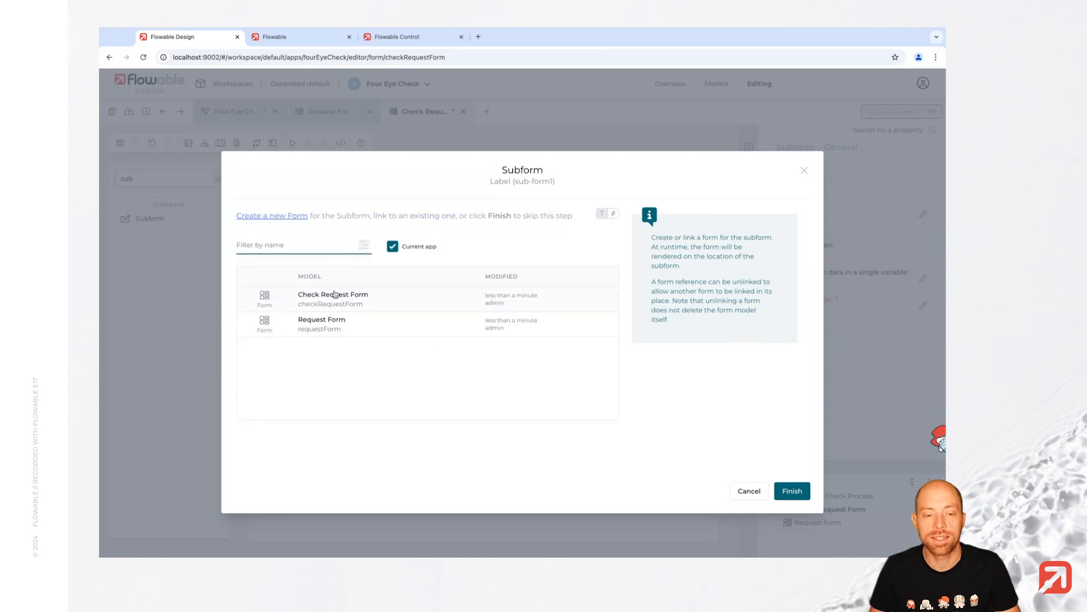
left_click(362, 328)
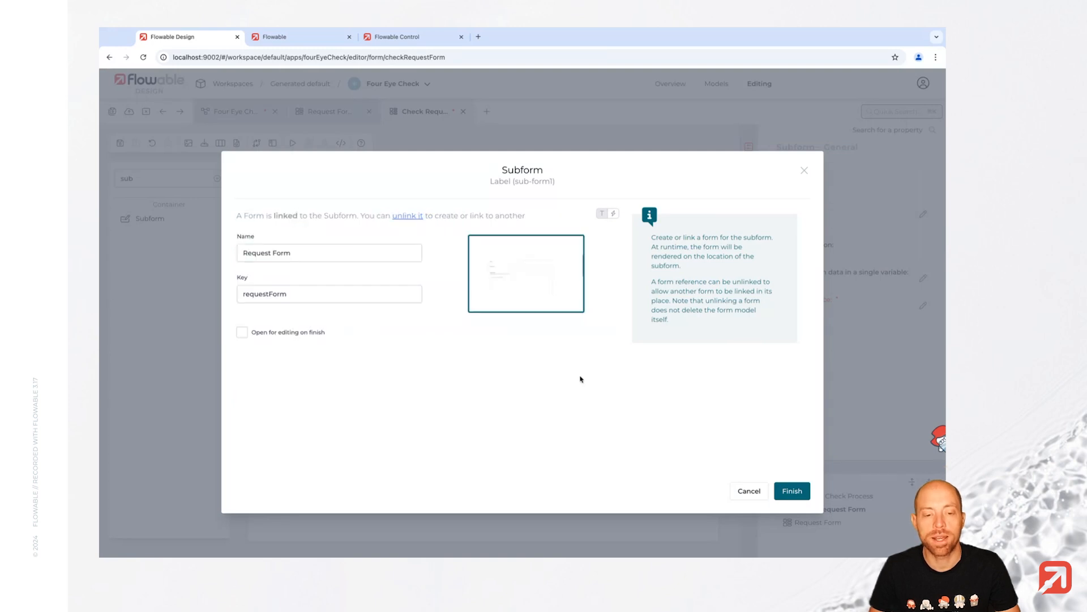
left_click(799, 492)
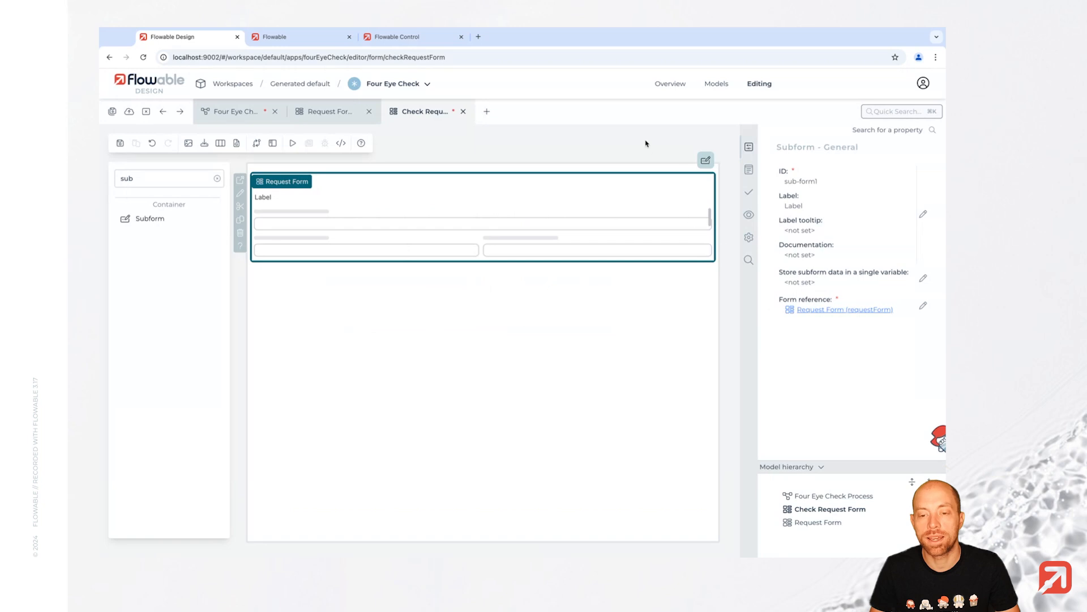
- Set the subform's Enabled rendering option to false
left_click(749, 195)
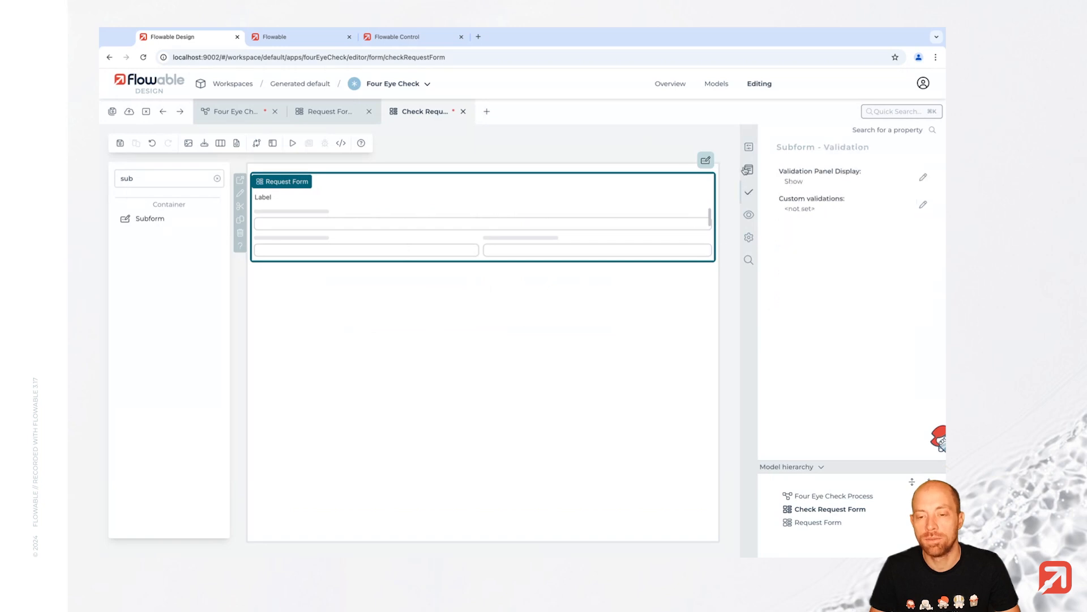
left_click(748, 214)
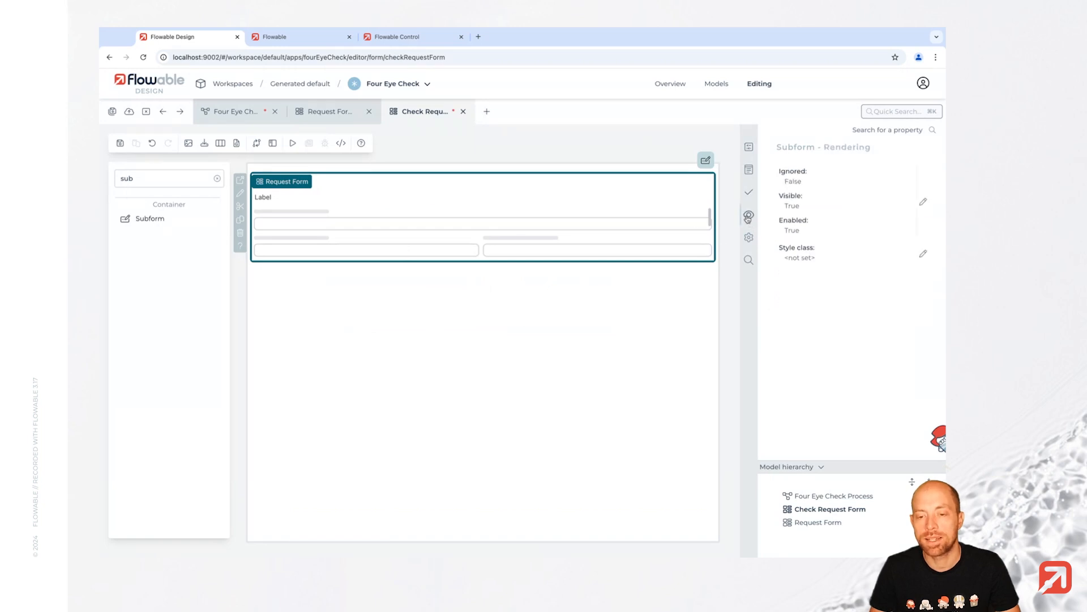
left_click(807, 208)
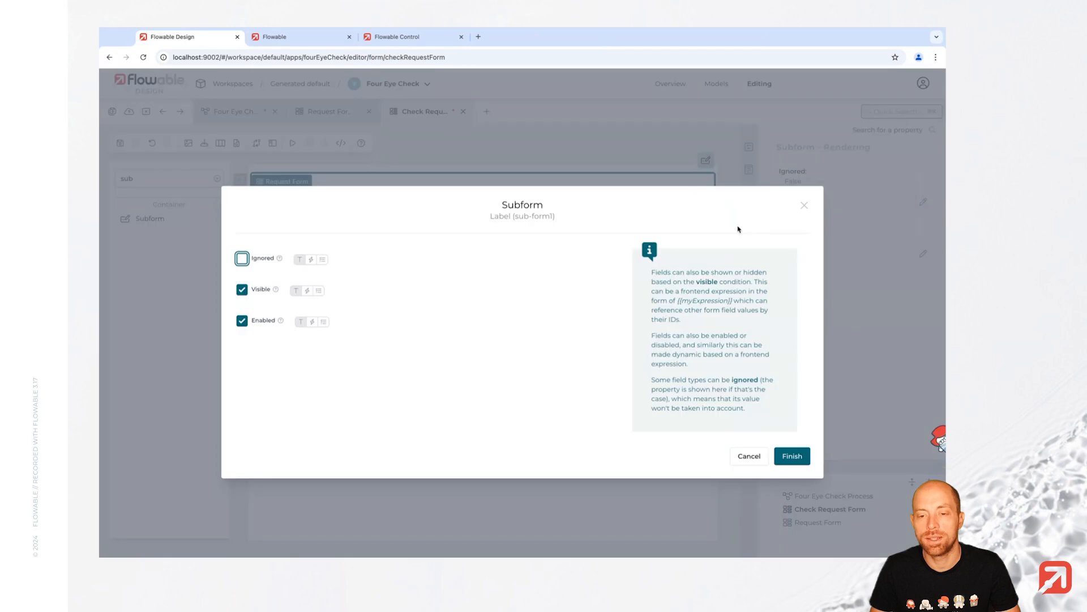
left_click(262, 320)
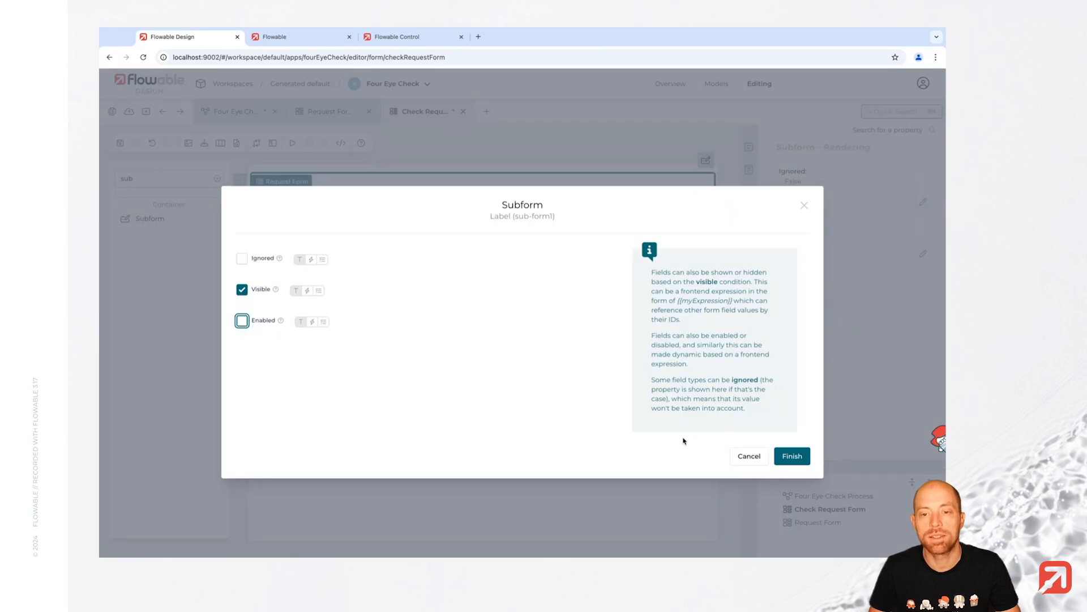
left_click(793, 456)
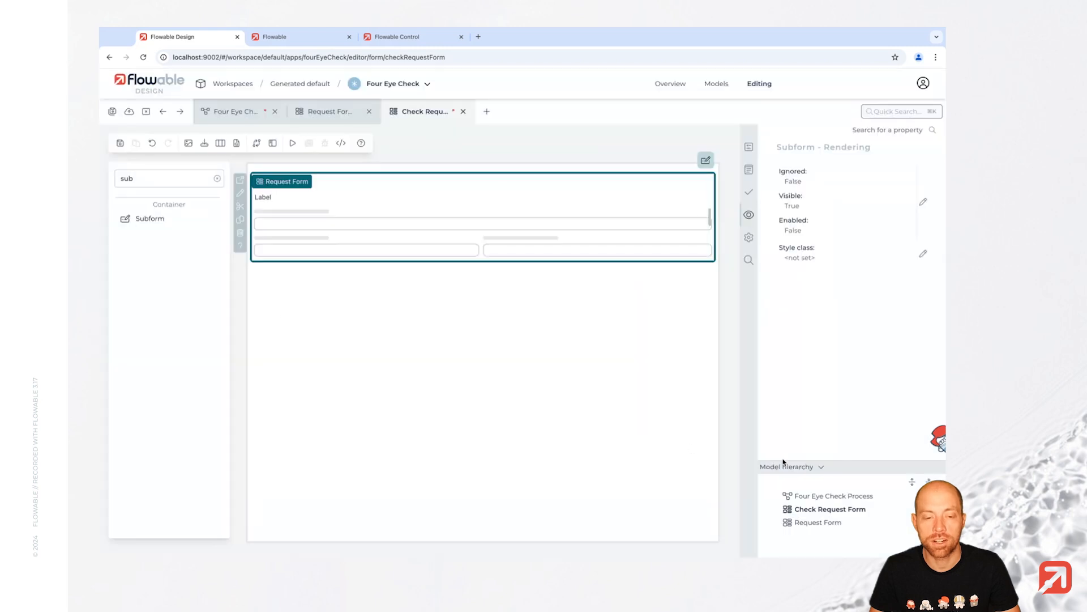
left_click(473, 322)
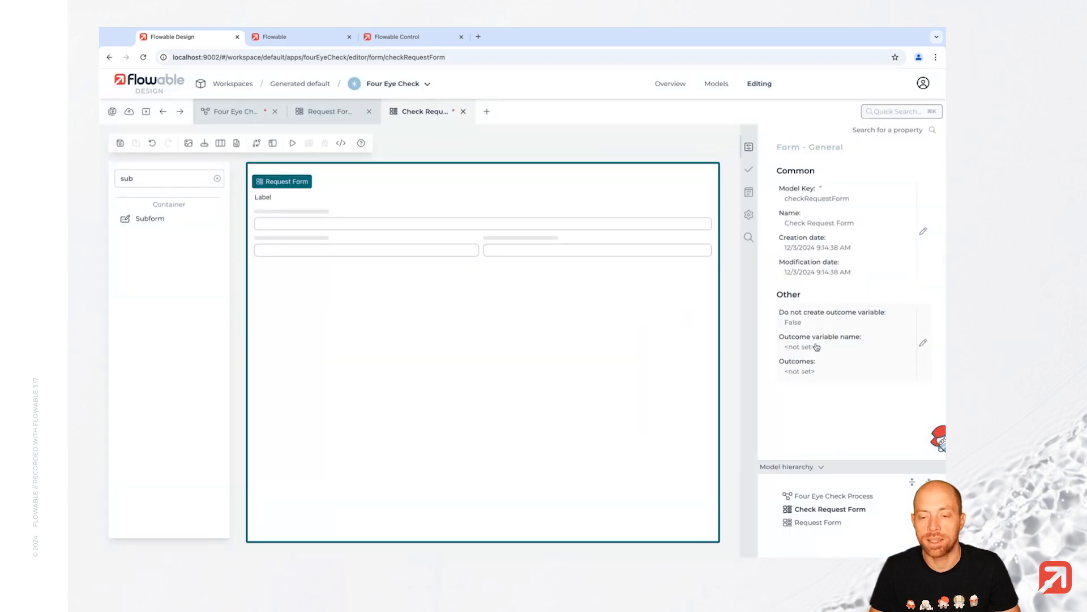
- Set the outcome variable to reviewResult and add an Approve outcome with value approved
left_click(812, 347)
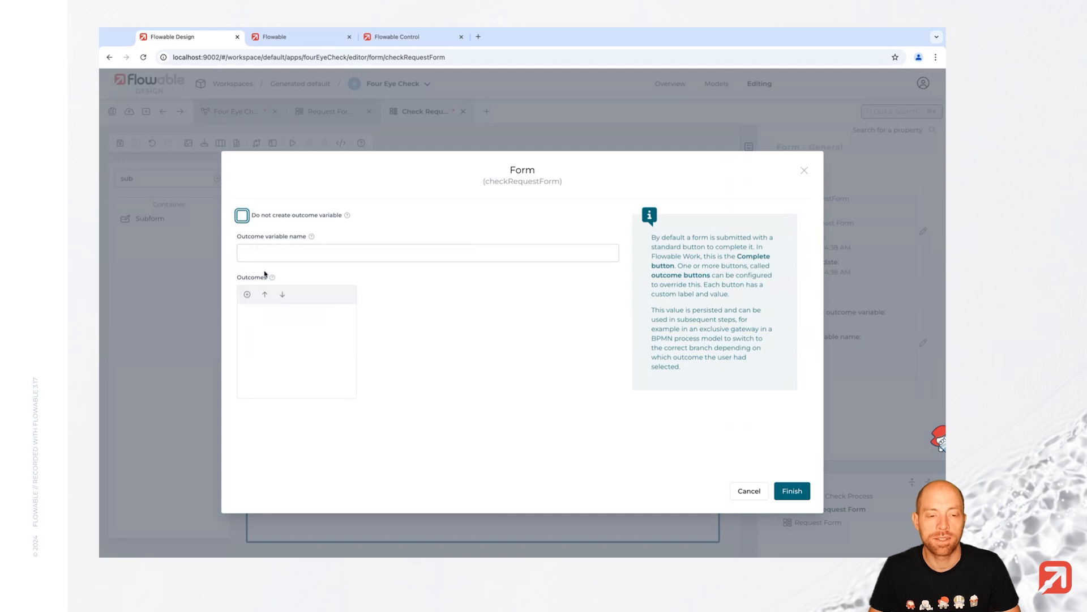
left_click(270, 252)
type("reviewResult")
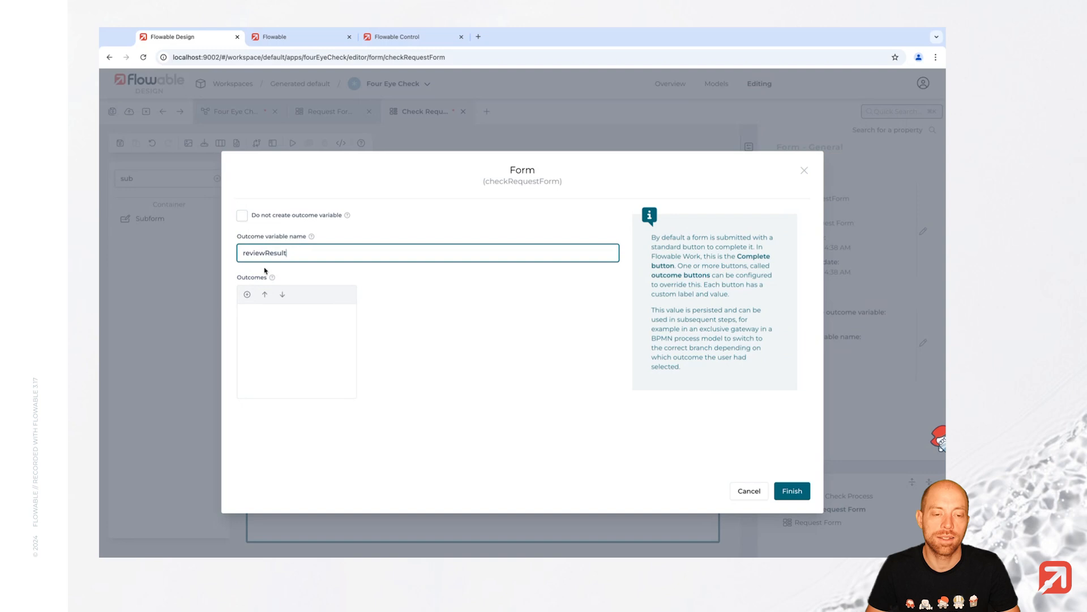
left_click(247, 294)
double_click(434, 307)
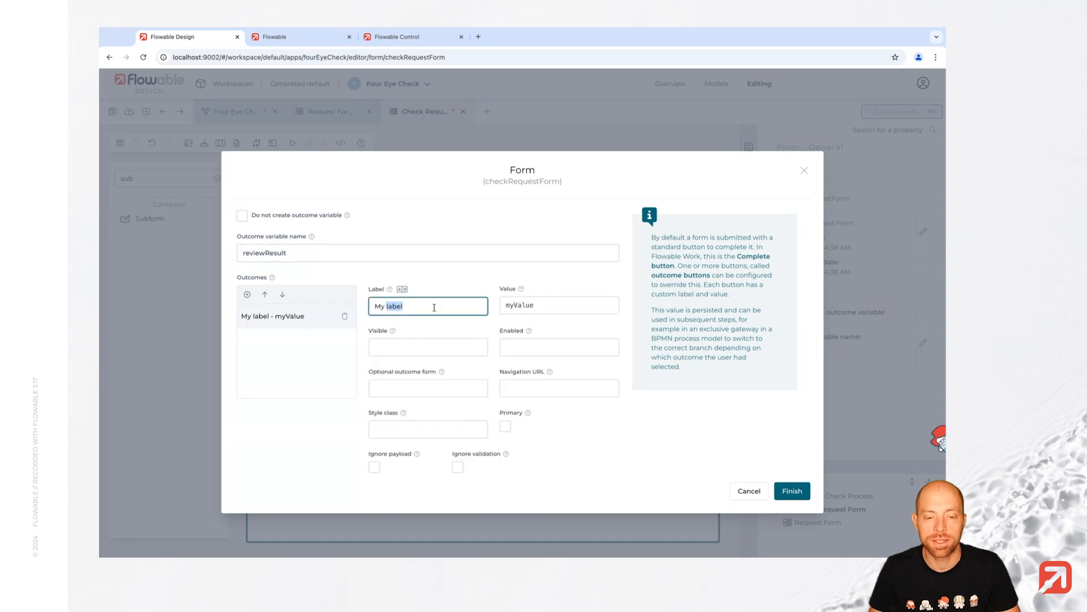
triple_click(434, 308)
type("Appr")
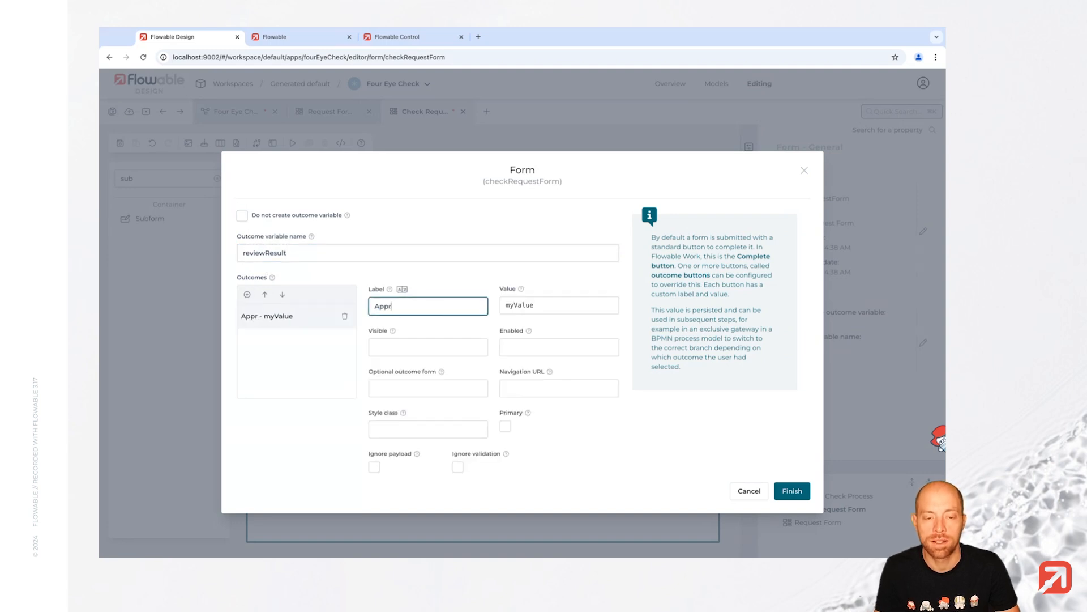
type("ove")
key("Tab")
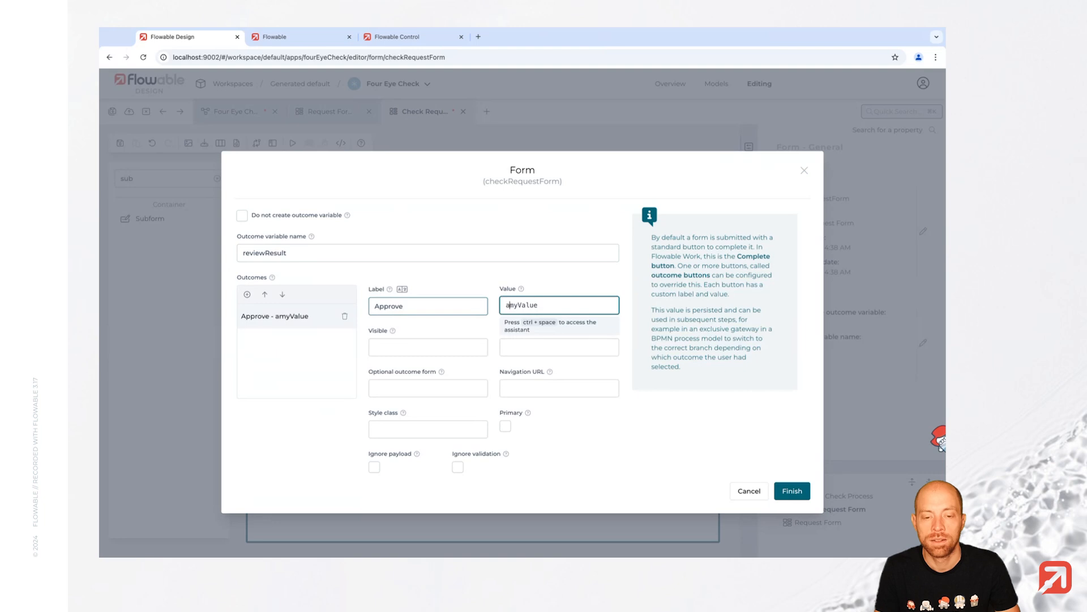
type("approved")
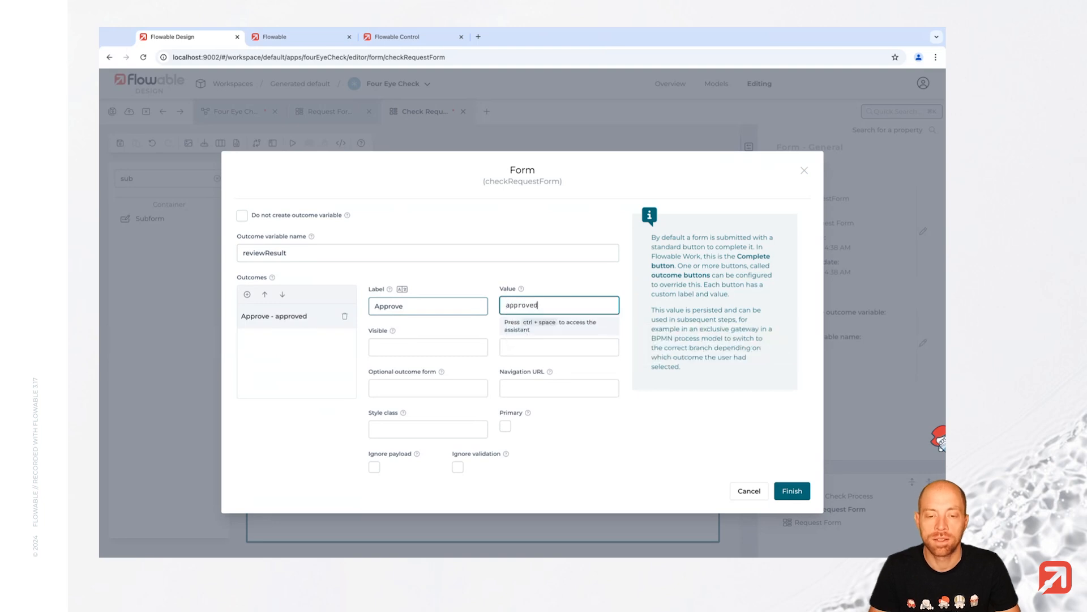
- Add a second outcome Refine with value refinementNeeded and confirm the outcomes
left_click(247, 294)
triple_click(423, 306)
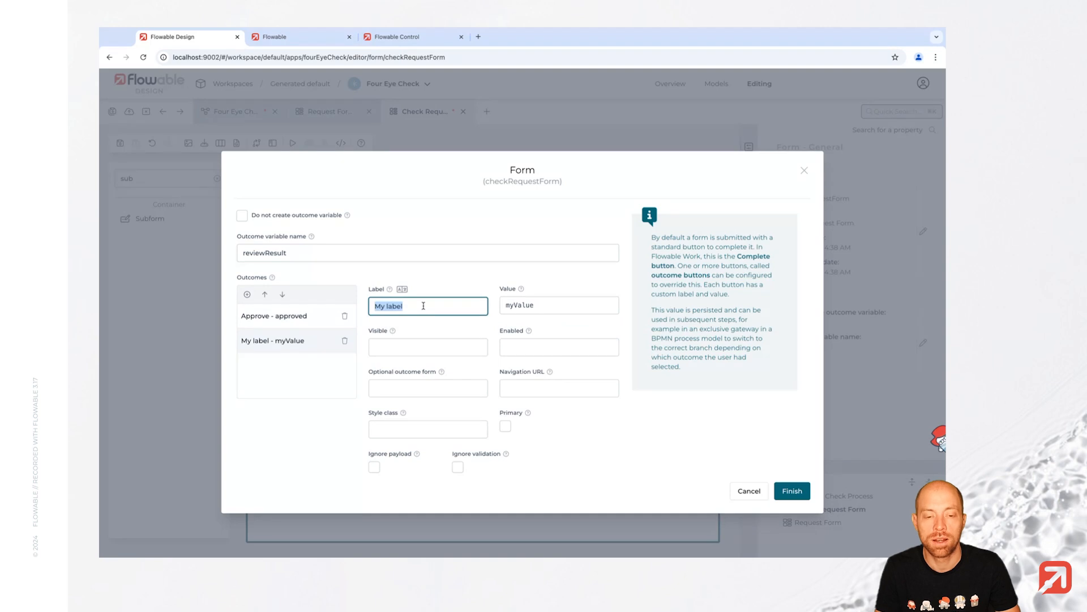
type("Refine")
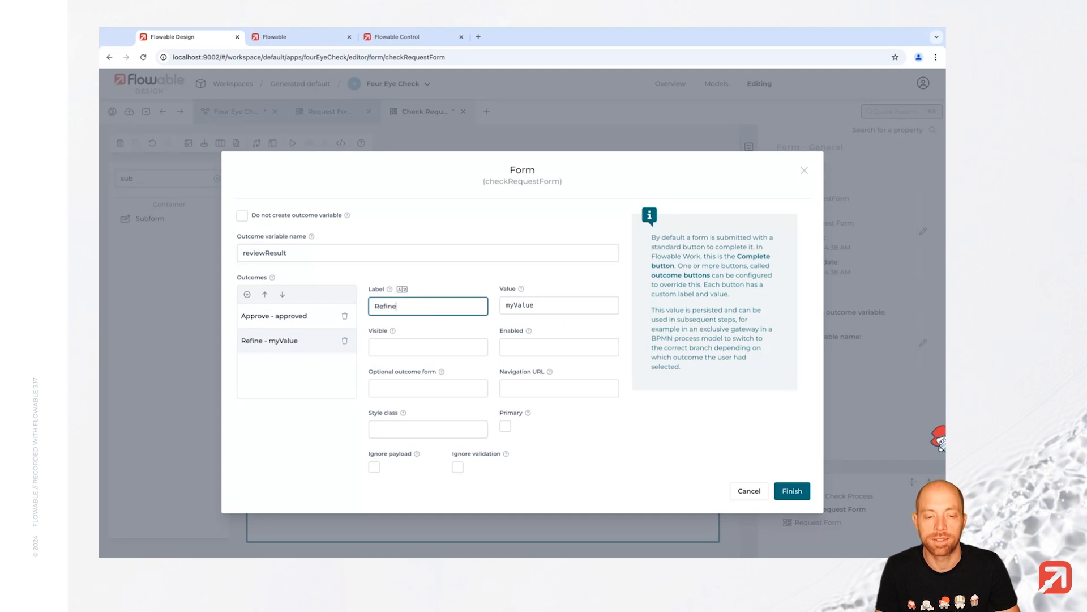
left_click(506, 305)
key("ctrl+a")
type("refin")
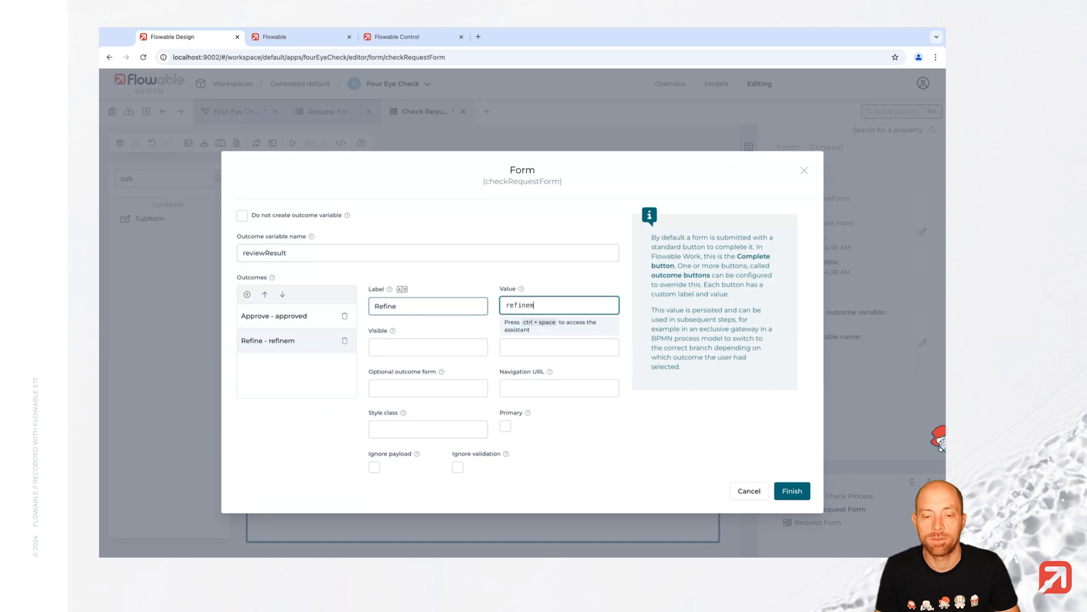
type("ementNee")
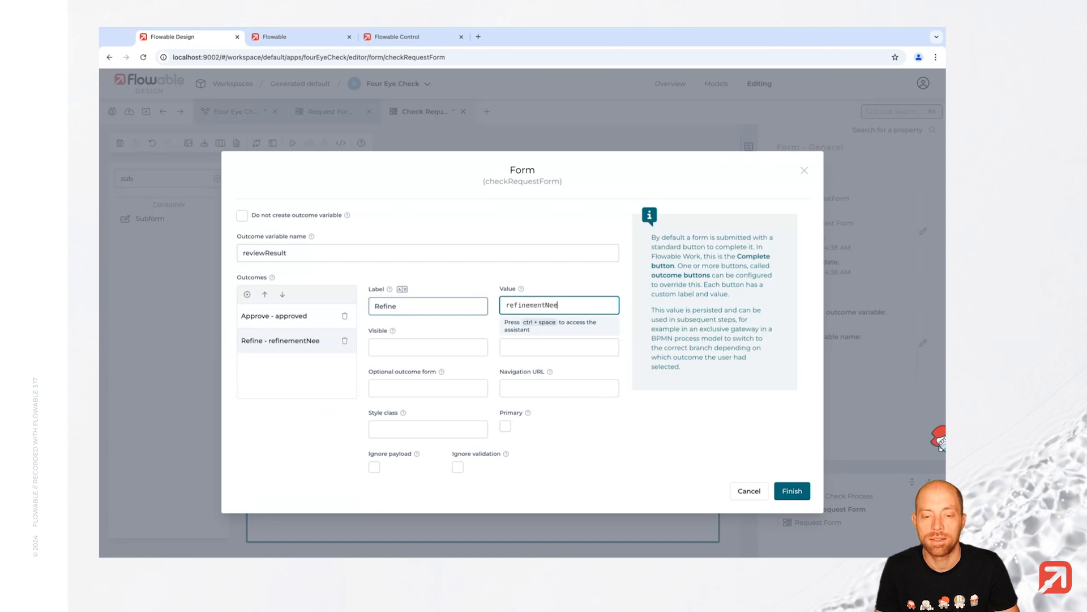
type("ded")
left_click(793, 490)
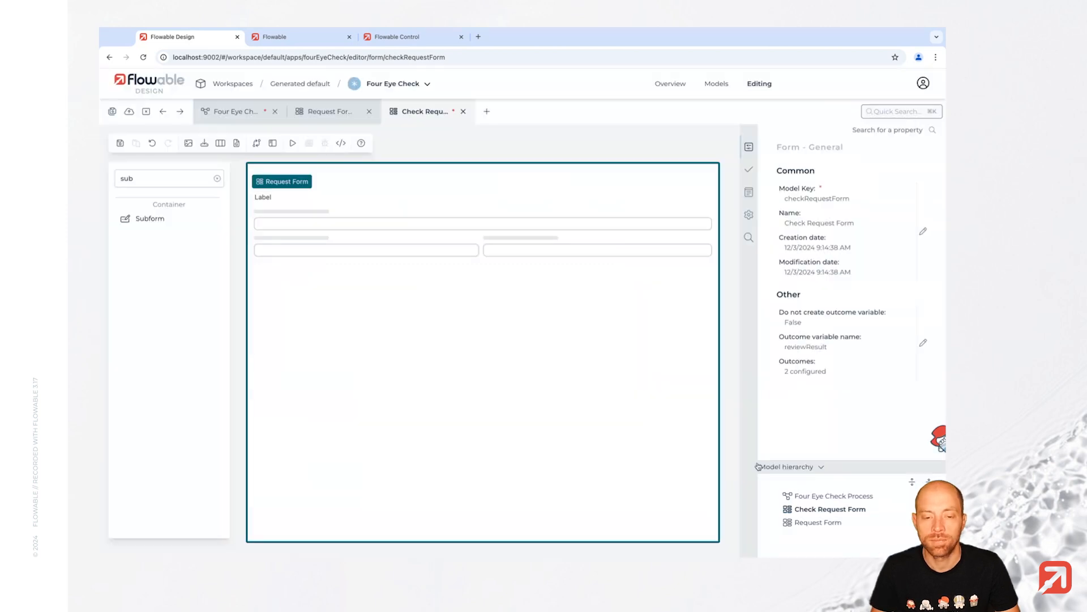
- Save the Check Request Form, then append an exclusive gateway after Check 1 in the diagram
left_click(120, 144)
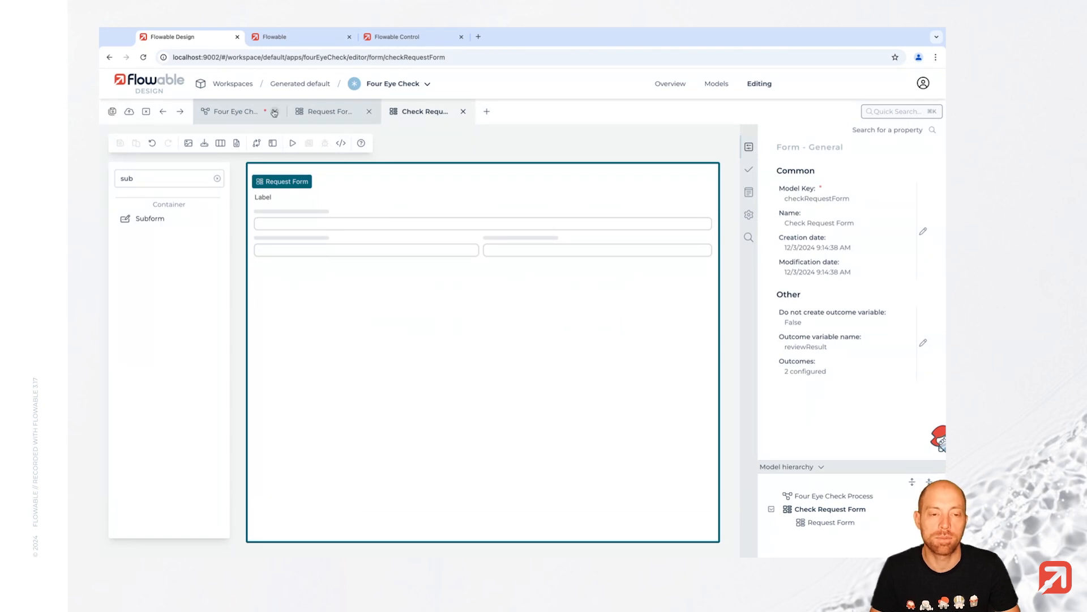
left_click(223, 113)
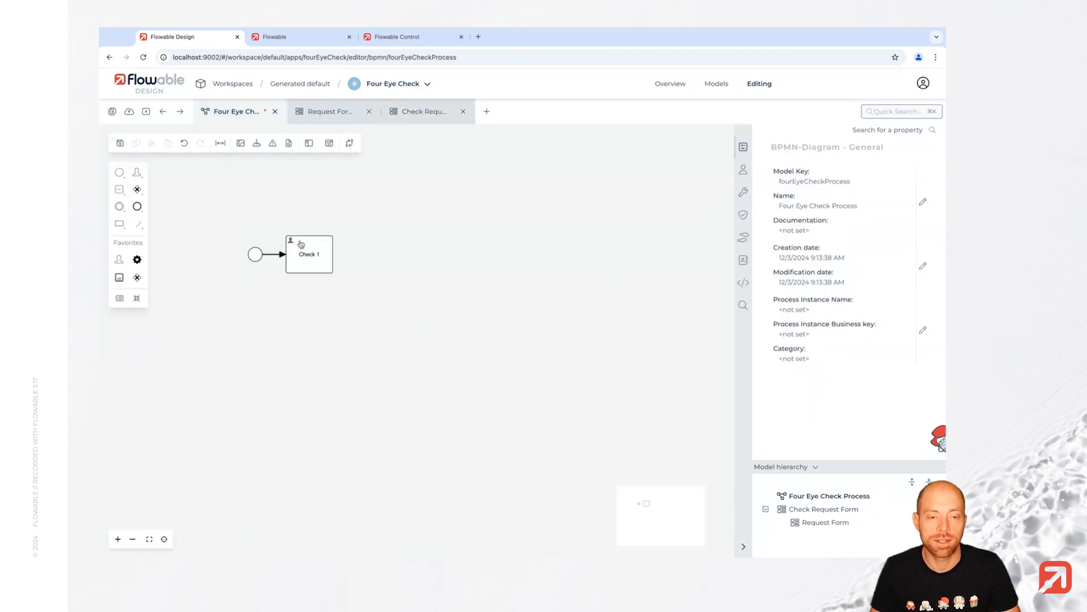
left_click(329, 270)
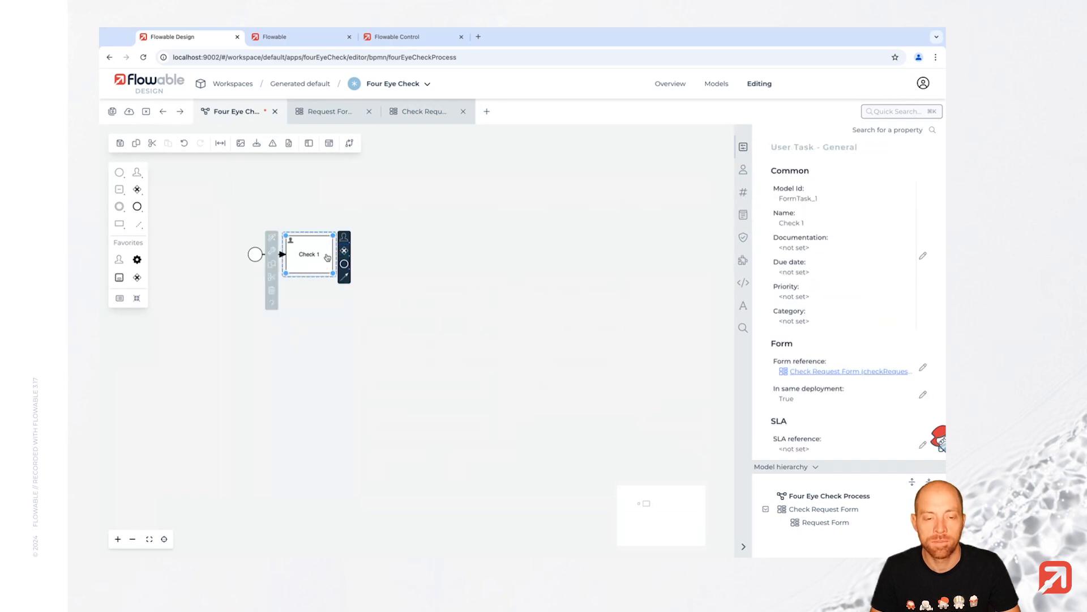
left_click_drag(319, 258, 361, 258)
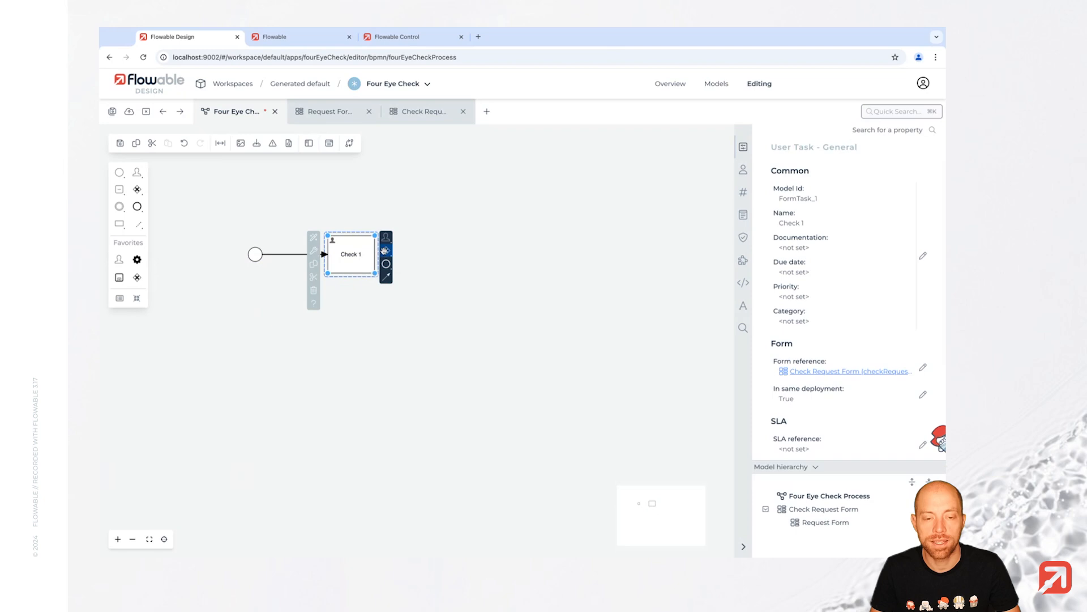
left_click(385, 251)
left_click(404, 251)
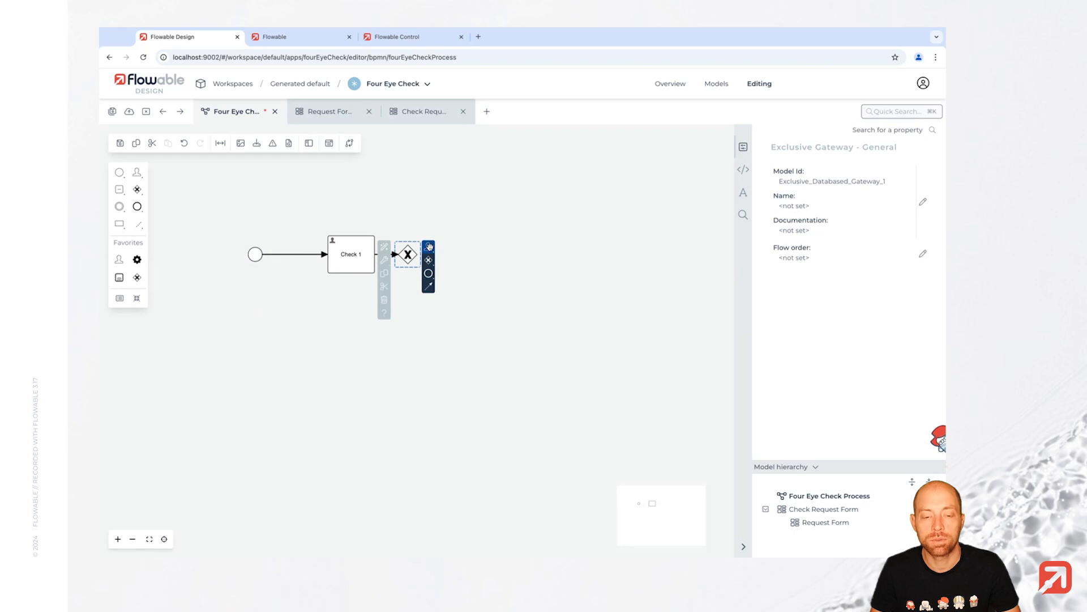
- Branch a user task named Refinement off the gateway below Check 1
left_click_drag(429, 247, 346, 310)
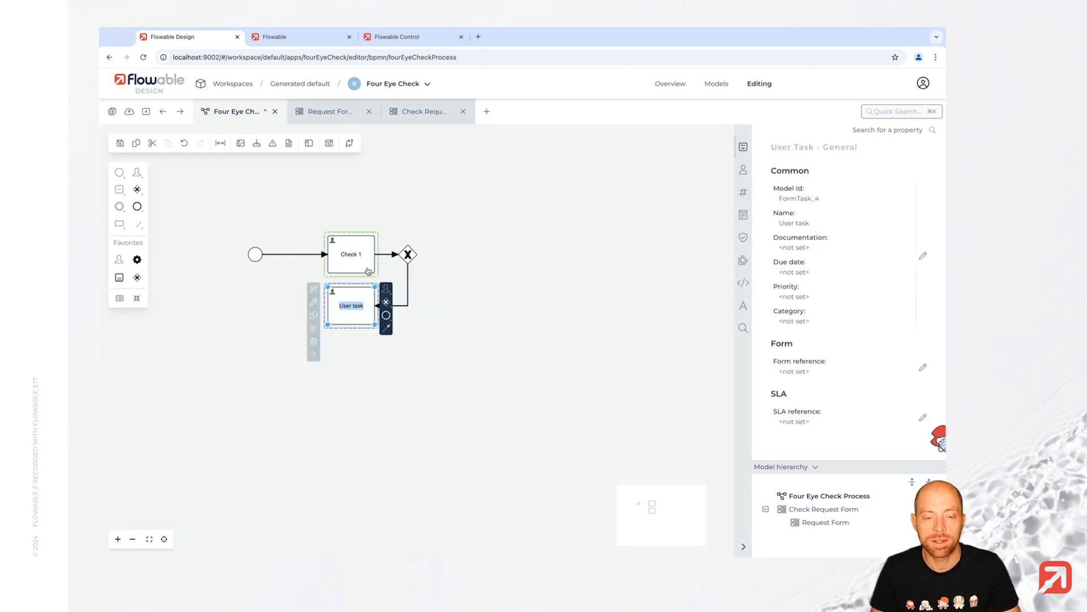
left_click(339, 311)
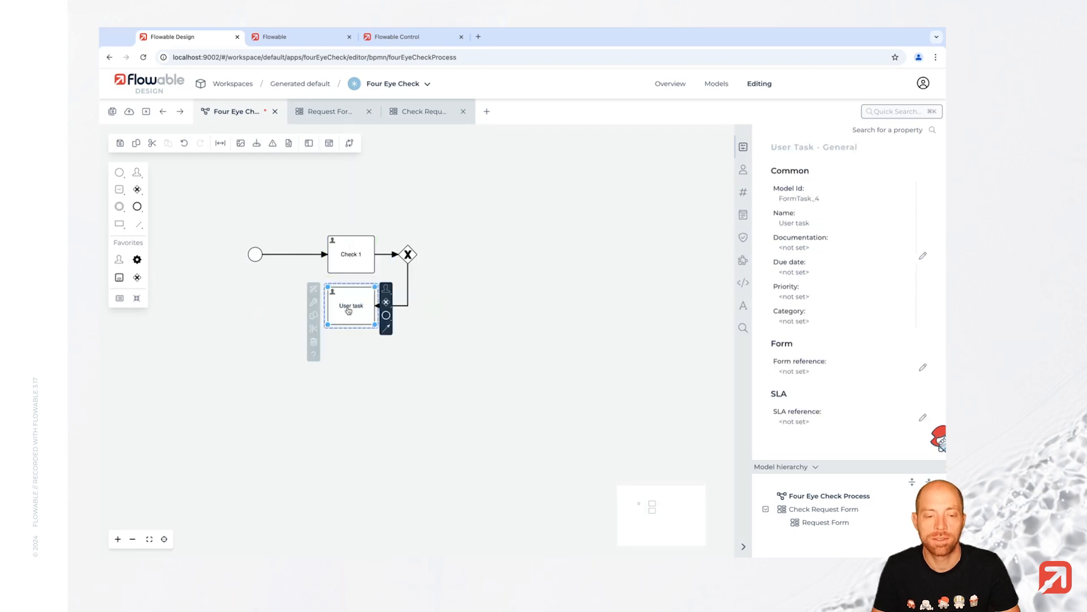
key("ctrl+a")
type("Re")
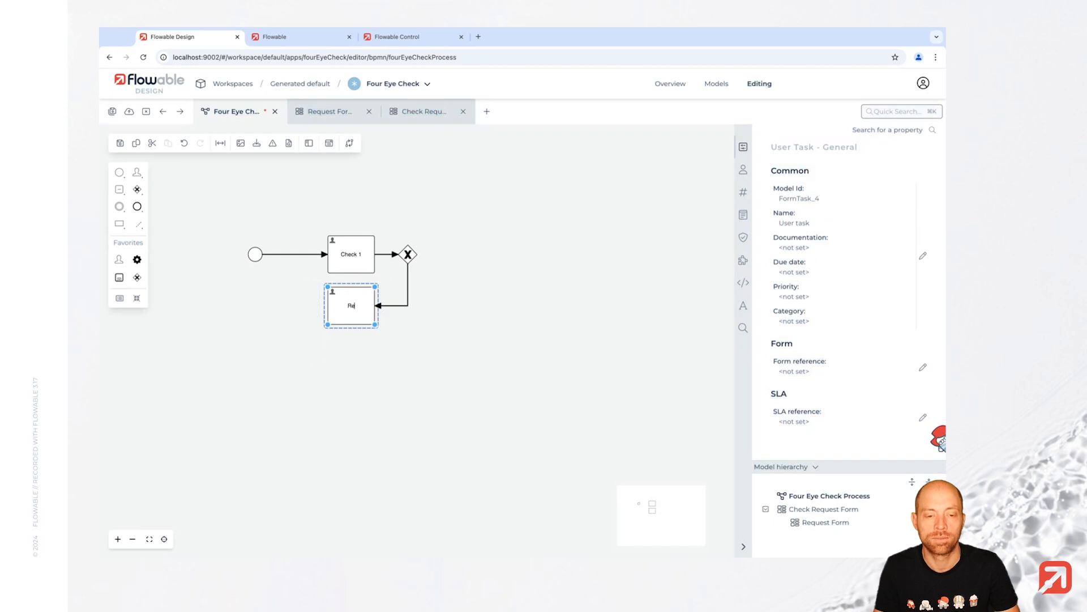
type("finement")
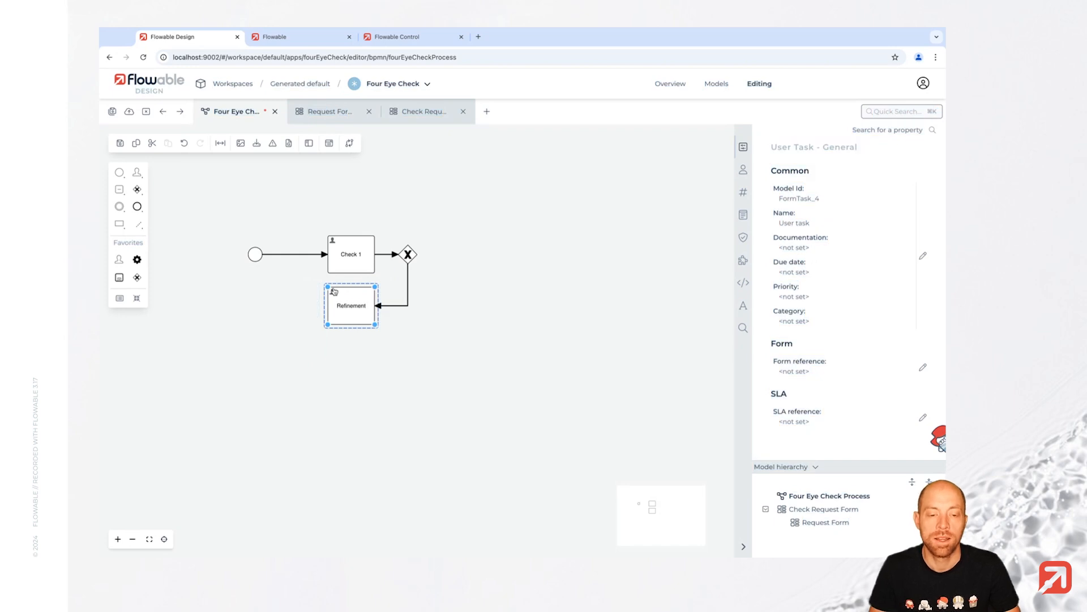
left_click(275, 296)
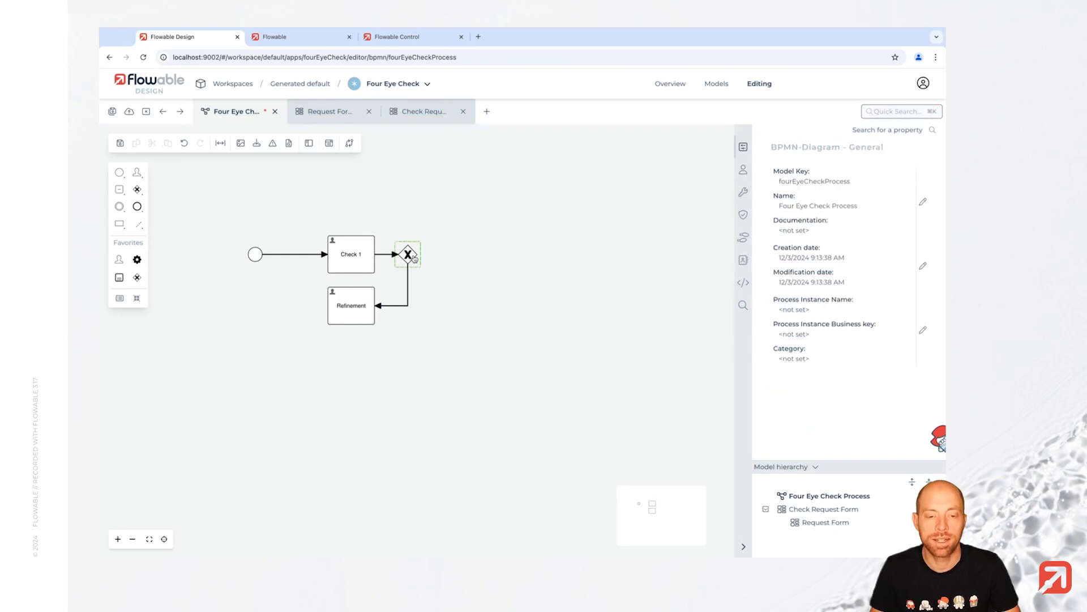
- Append a Check 2 user task after the gateway
left_click(414, 258)
mouse_move(428, 248)
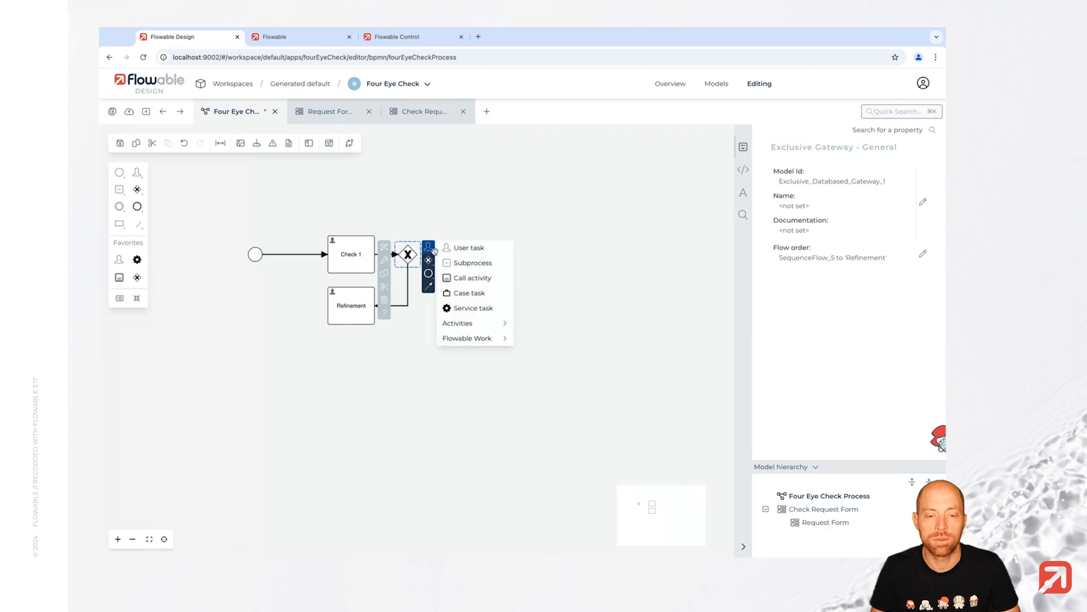
left_click(462, 248)
type("Check 2")
key("Return")
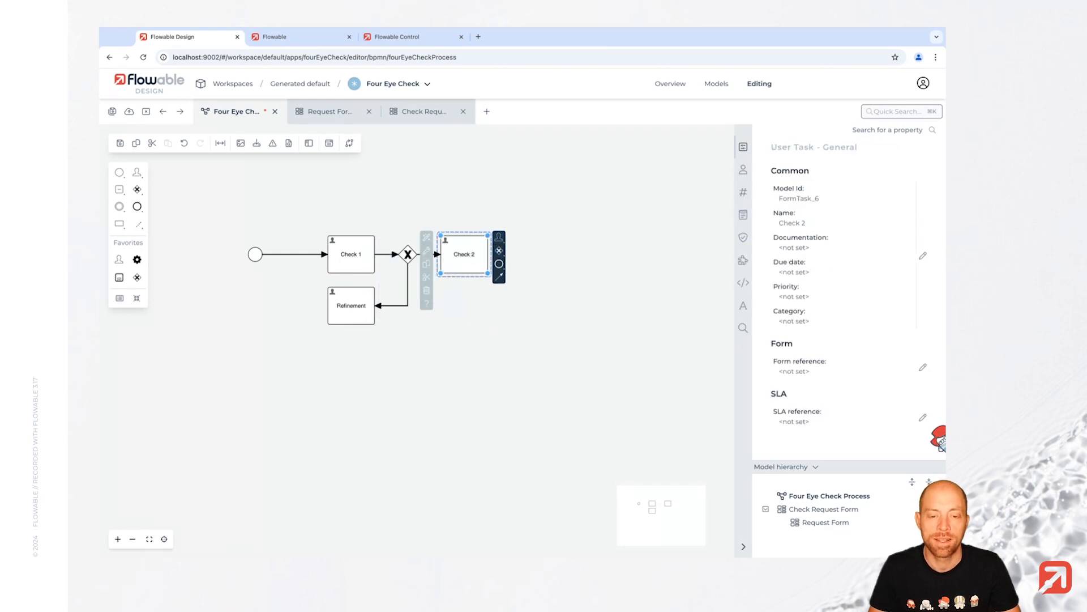
- Insert a gateway before Check 1, loop Refinement back to it, and name the second gateway Approved?
left_click(358, 306)
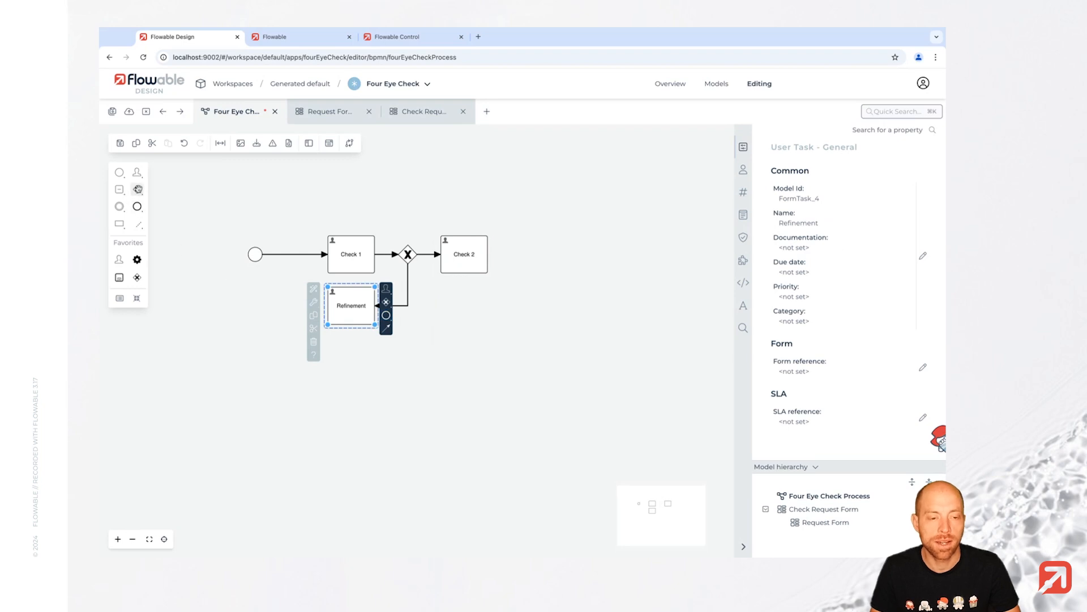
left_click_drag(138, 189, 292, 260)
left_click(351, 307)
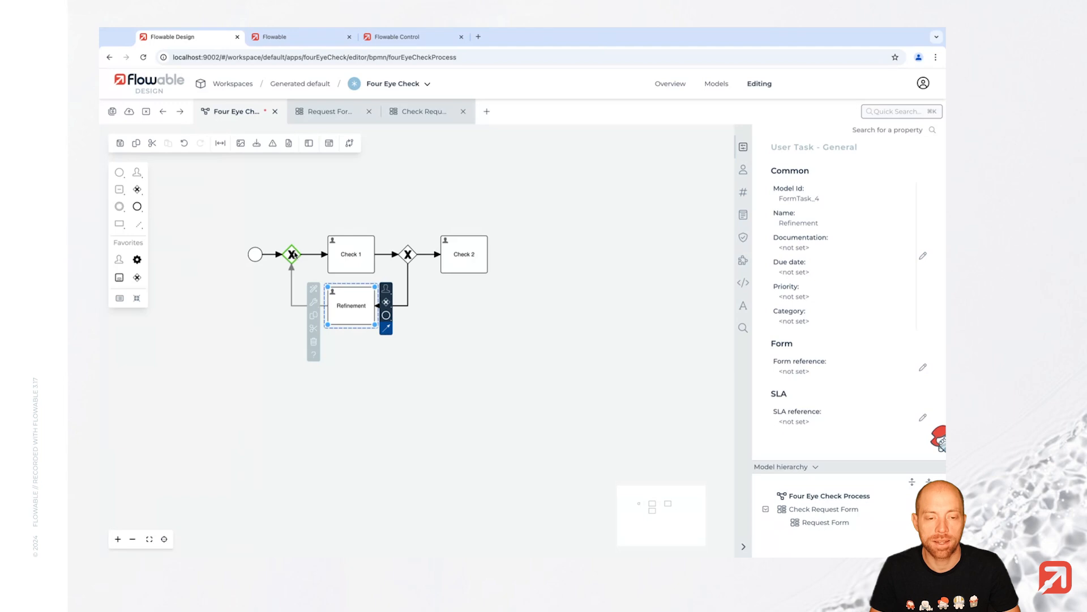
left_click_drag(470, 260, 500, 258)
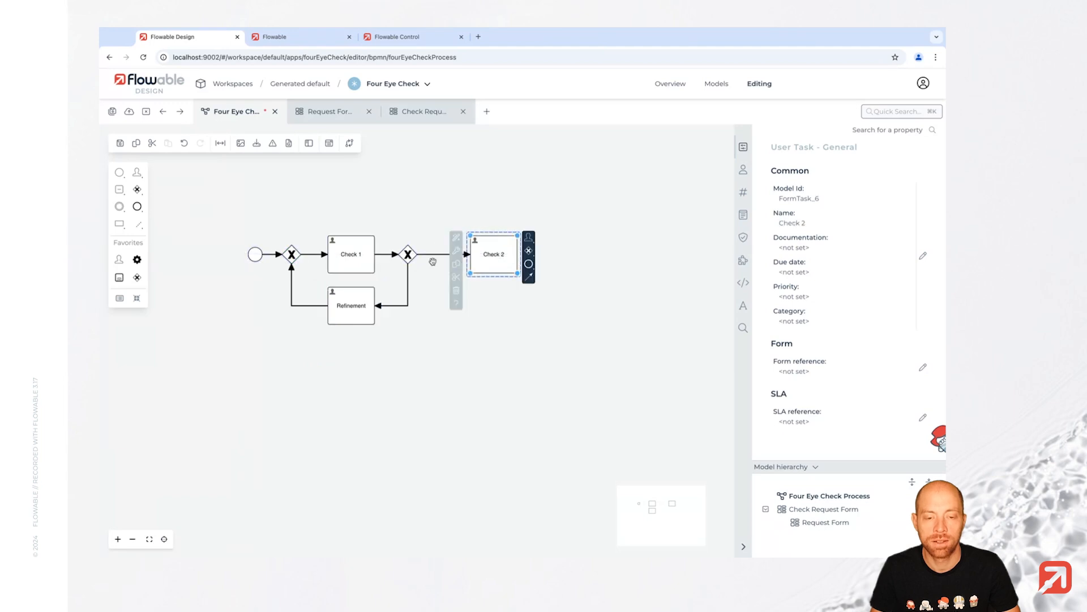
left_click(407, 260)
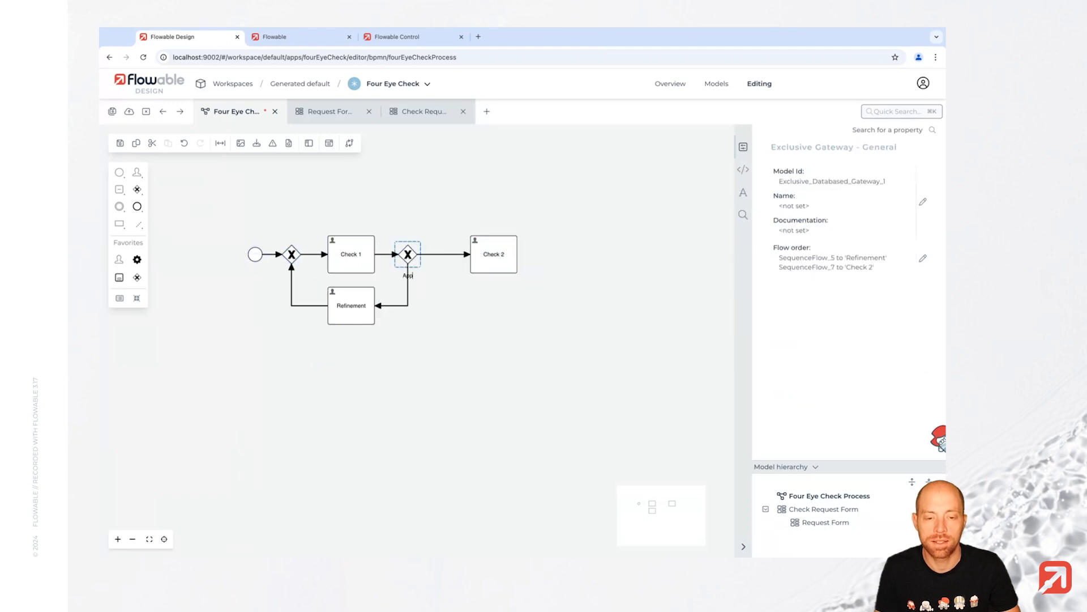
type("Approved?")
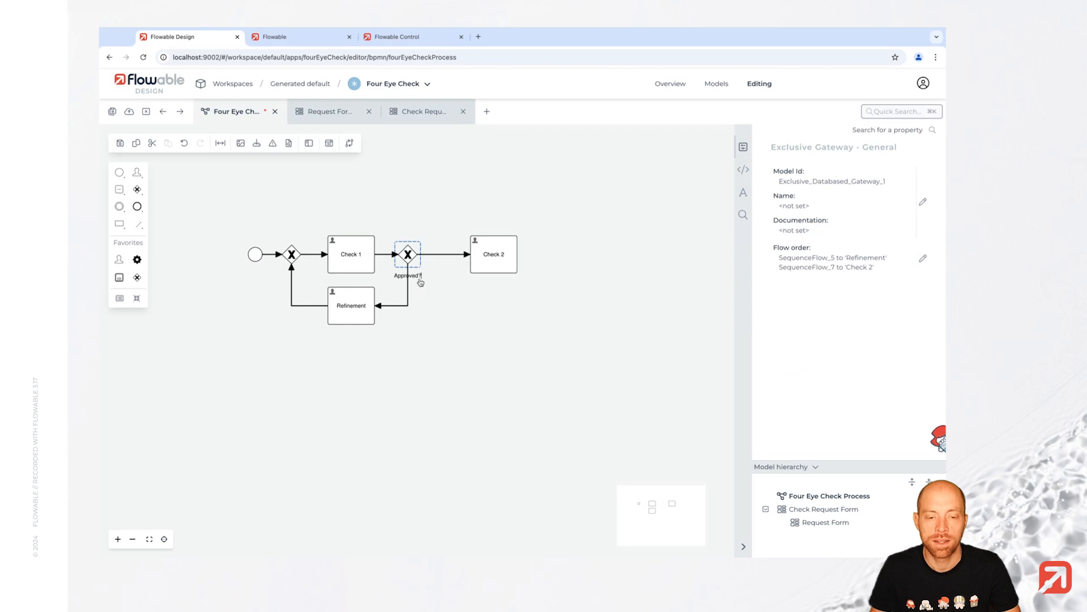
- Label the Refinement flow No and the Check 2 flow Yes, then edit the Yes condition
left_click_drag(416, 276, 436, 270)
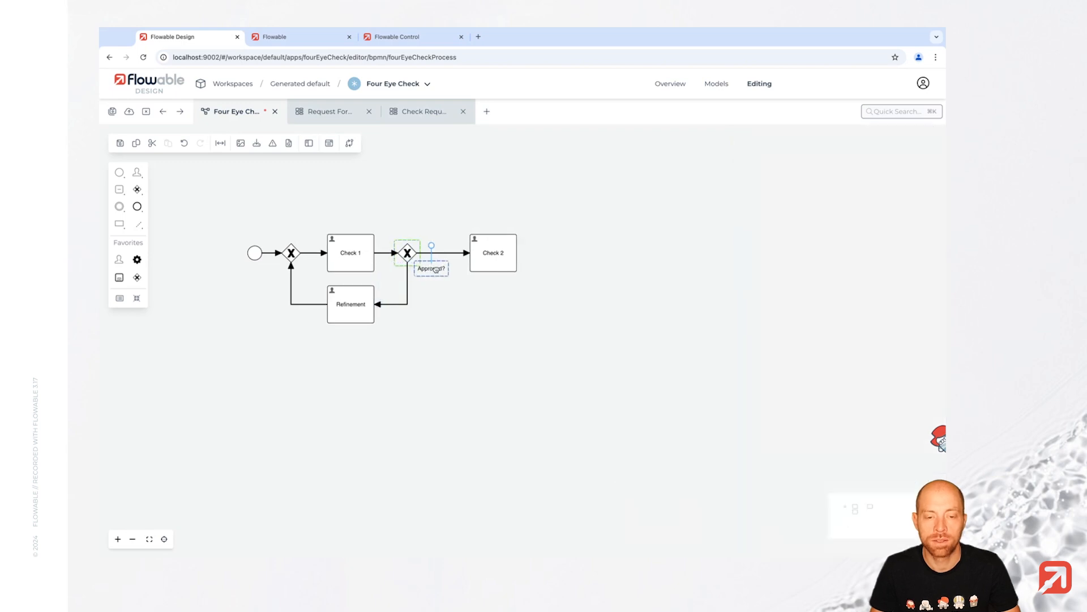
left_click(397, 306)
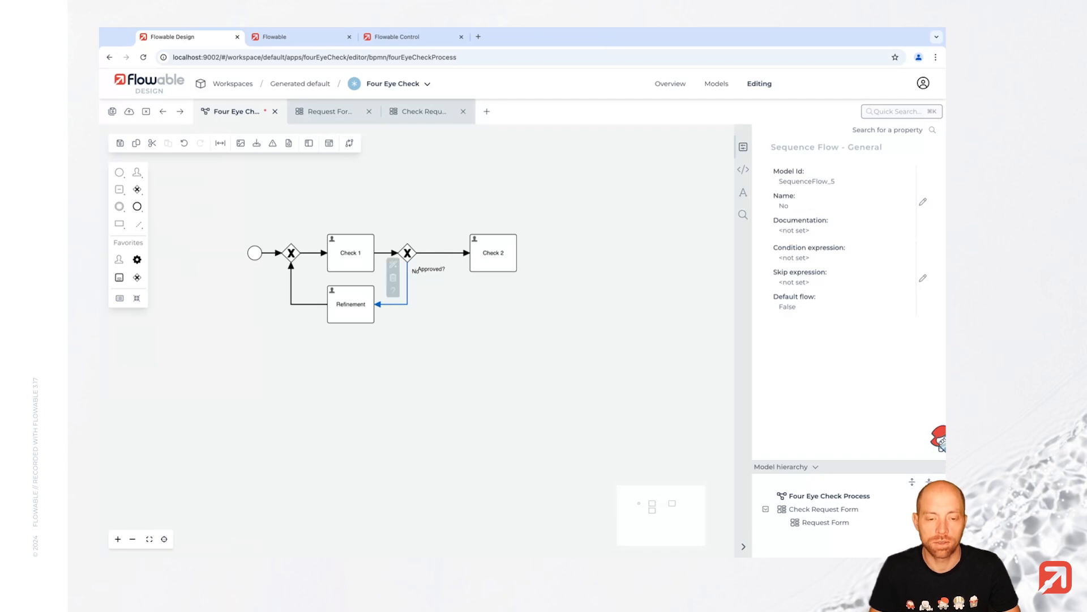
left_click(412, 273)
left_click_drag(411, 273, 394, 281)
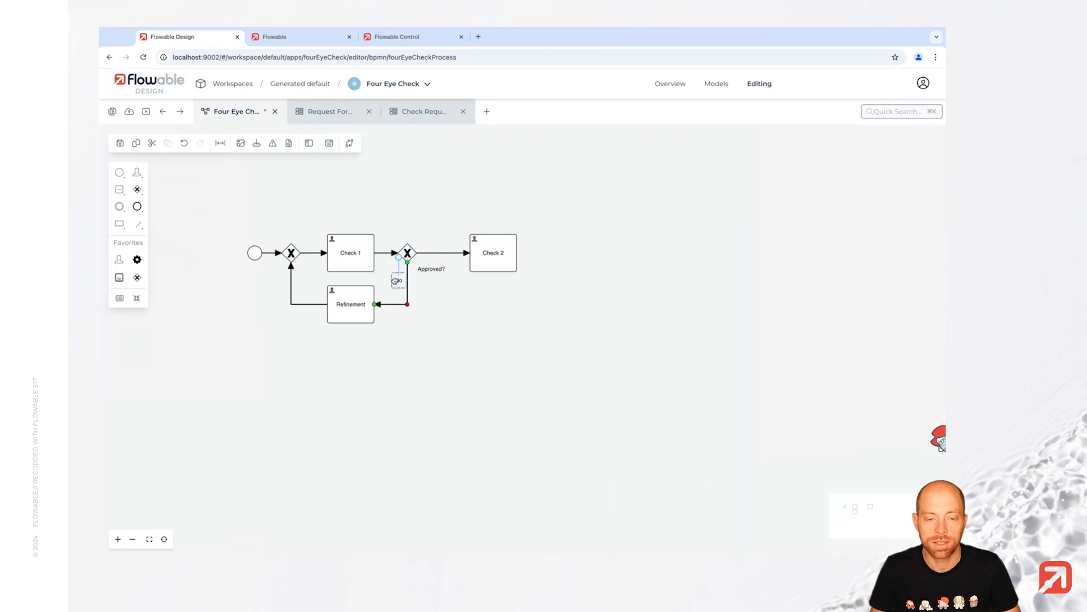
left_click(437, 253)
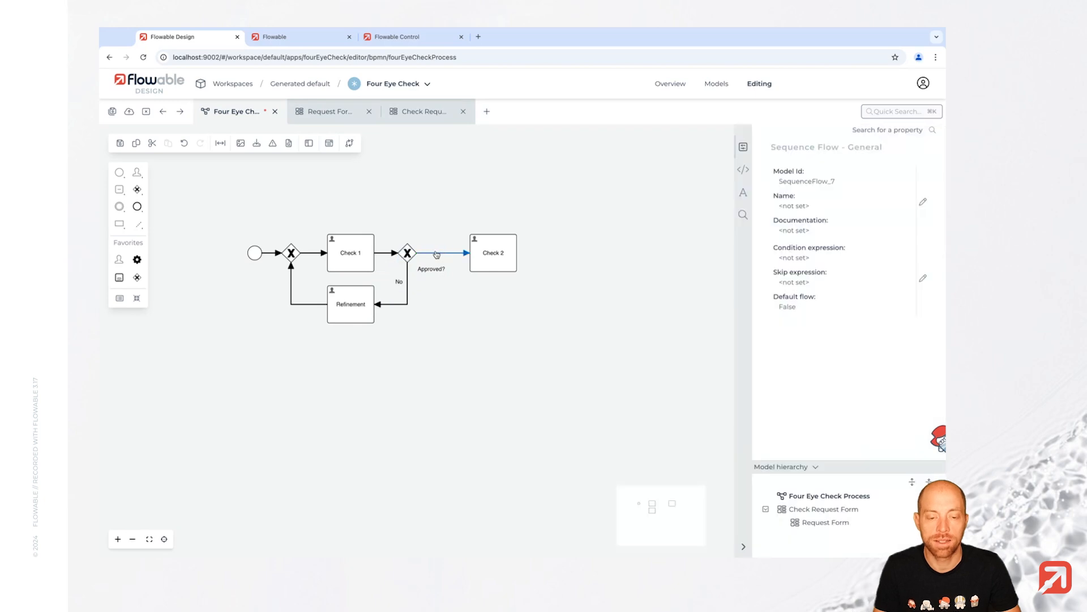
type("Yes")
key("Return")
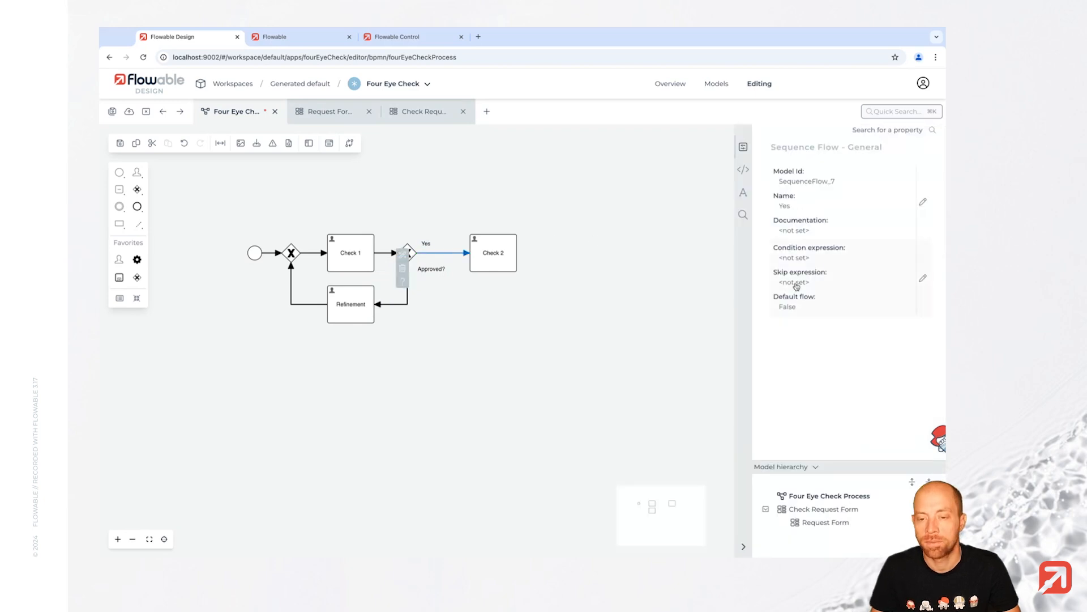
left_click(827, 261)
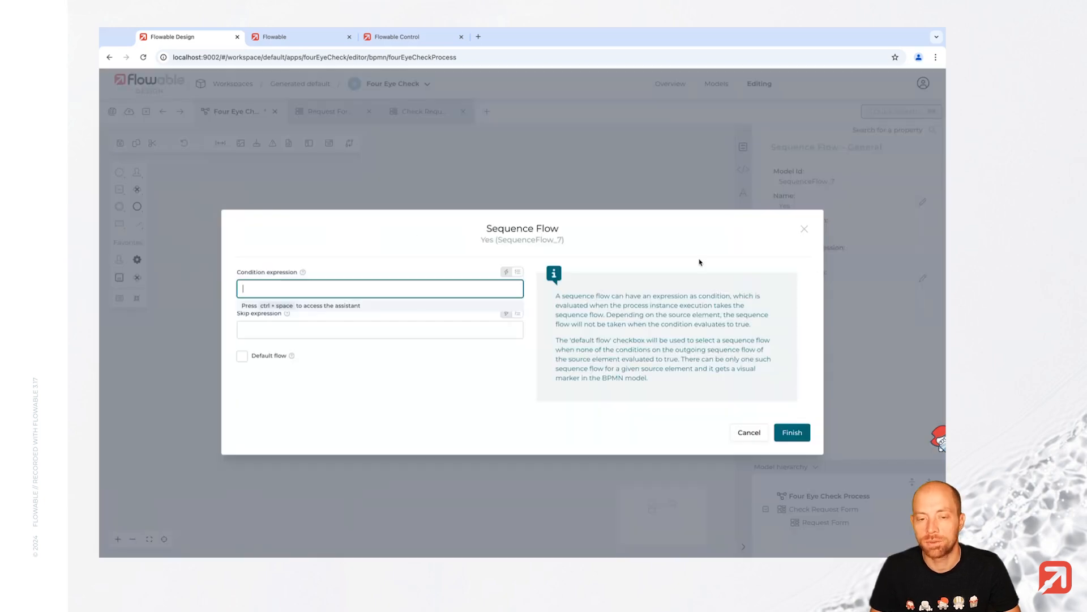
- Start the Yes flow's condition by comparing reviewResult using Equals
left_click(518, 272)
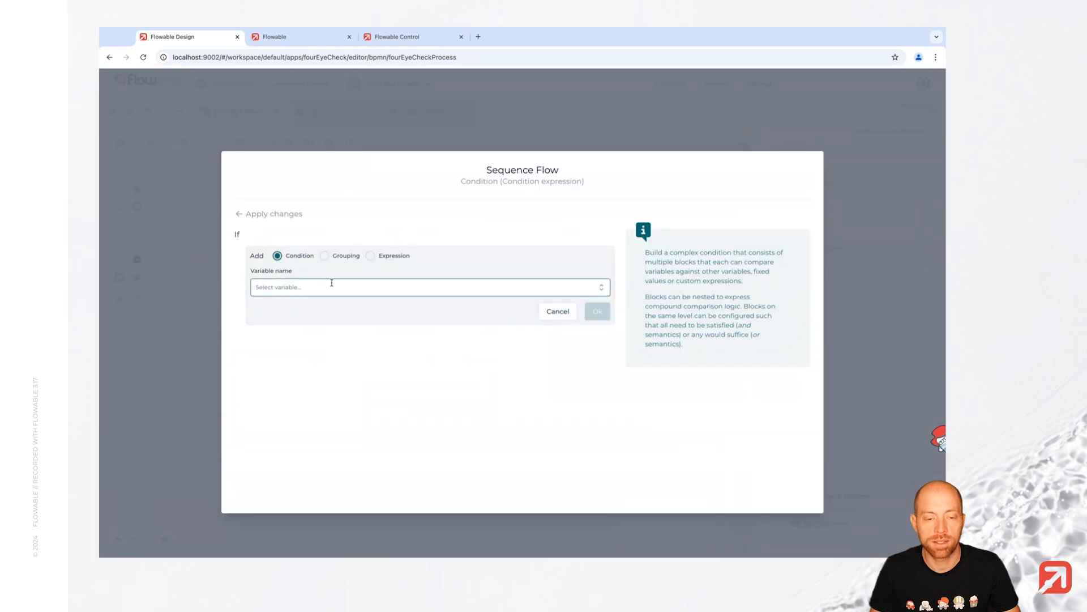
left_click(332, 287)
left_click(331, 332)
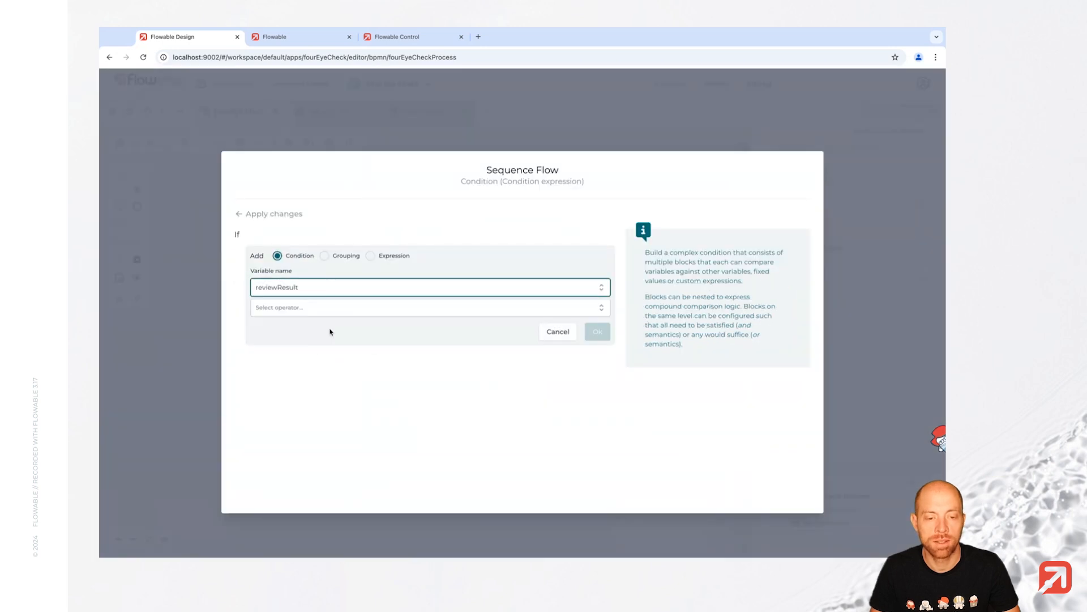
left_click(427, 316)
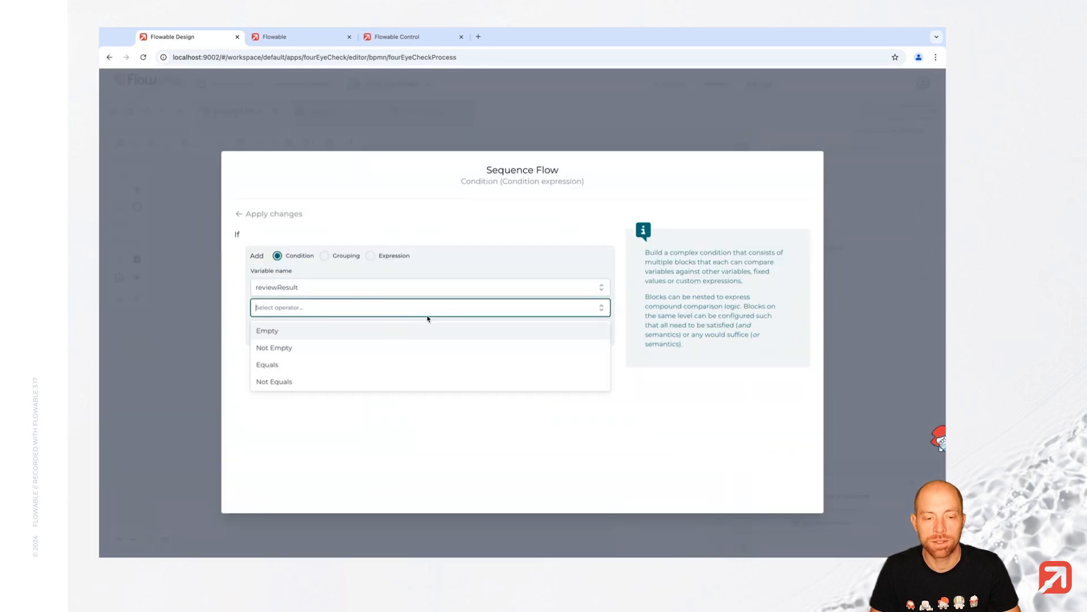
left_click(327, 365)
- Compare reviewResult against approved, save the condition, and open the No flow's condition builder
left_click(340, 370)
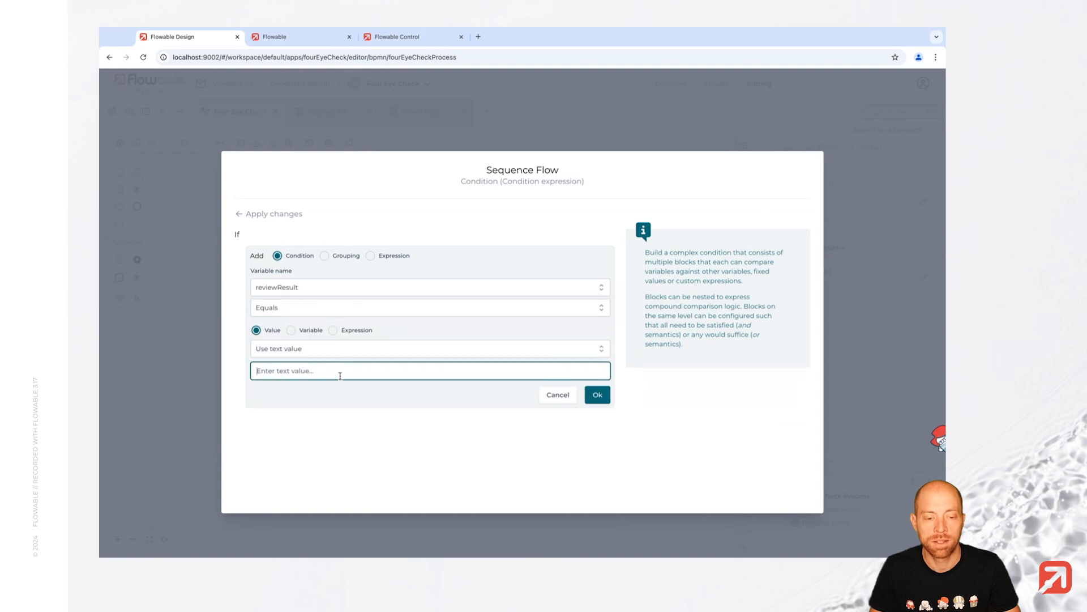
left_click(601, 348)
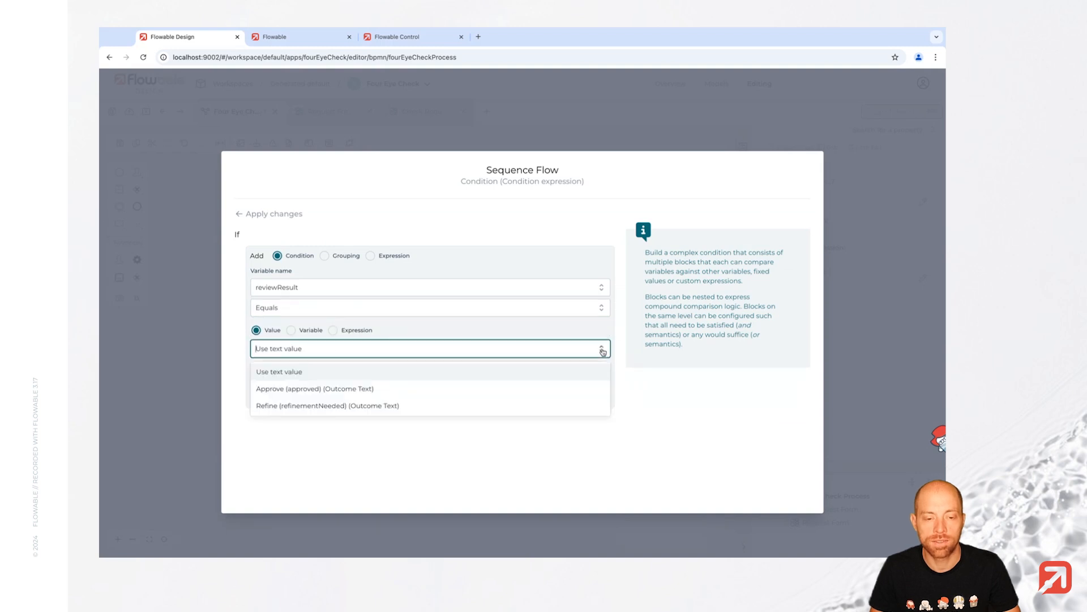
left_click(450, 389)
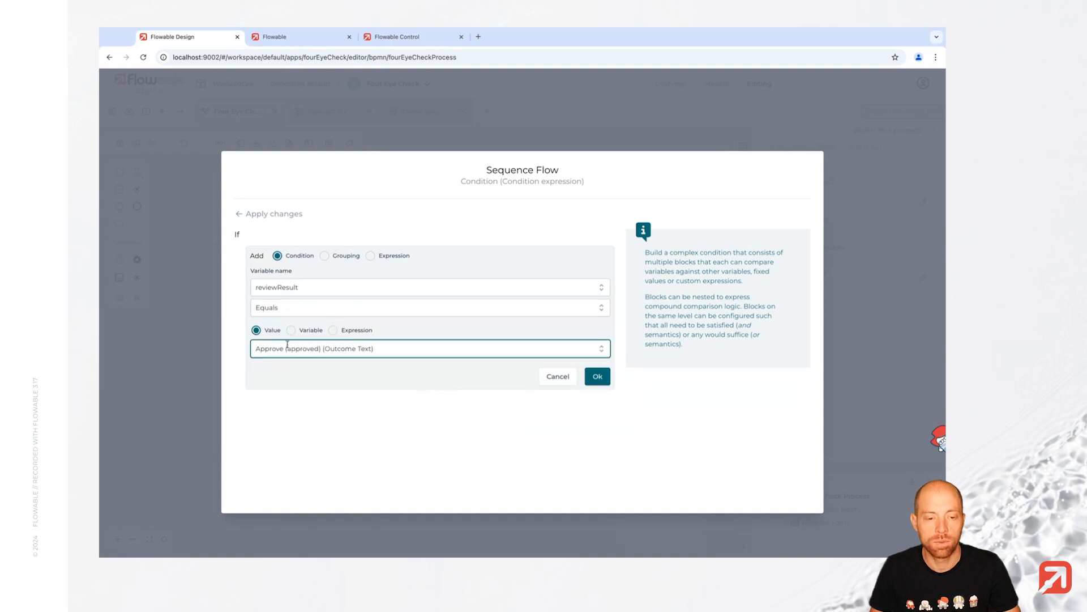
left_click(604, 380)
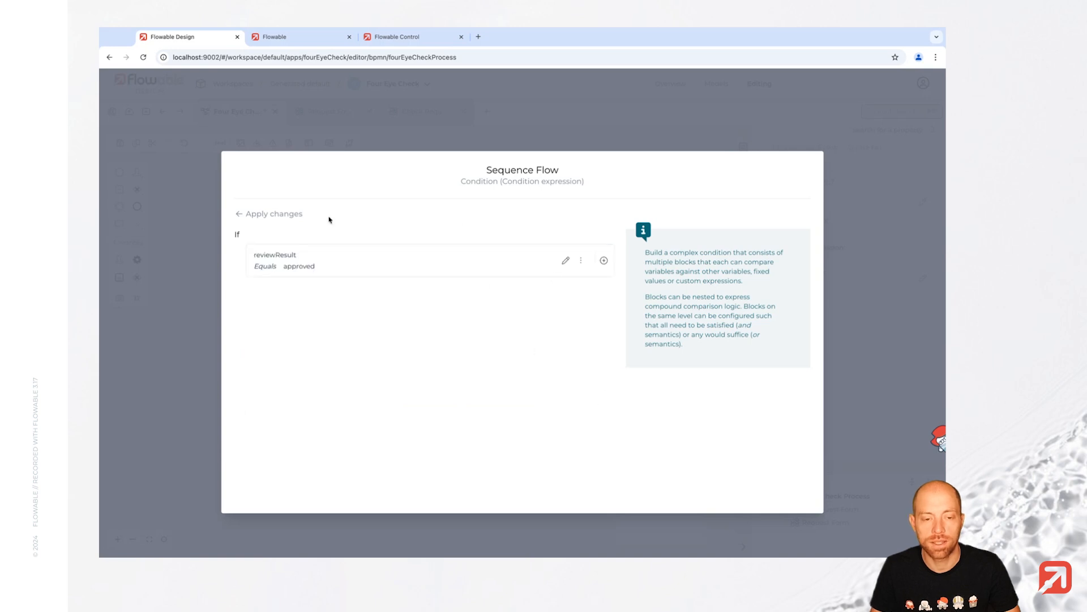
left_click(243, 216)
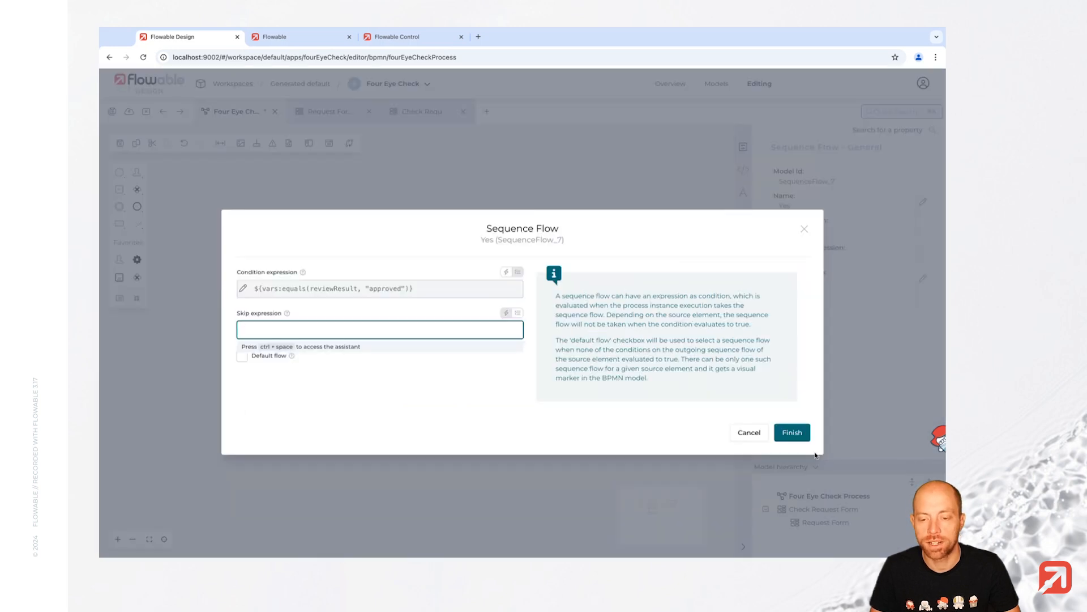
left_click(796, 434)
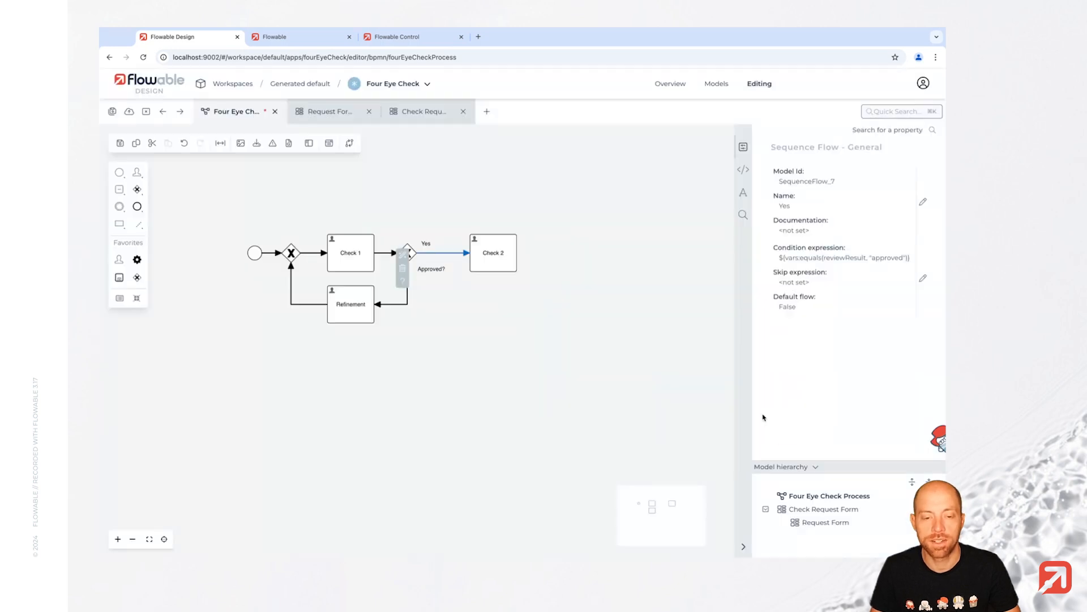
left_click(400, 307)
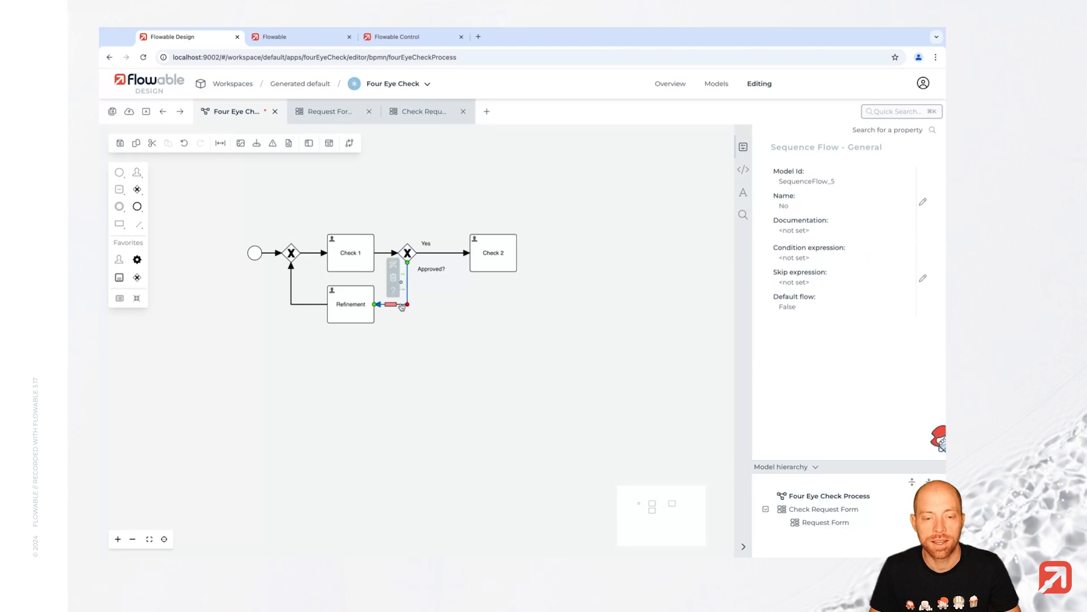
left_click(833, 264)
- Give the No flow the builder condition reviewResult Equals Refine (refinementNeeded) and apply it
left_click(523, 272)
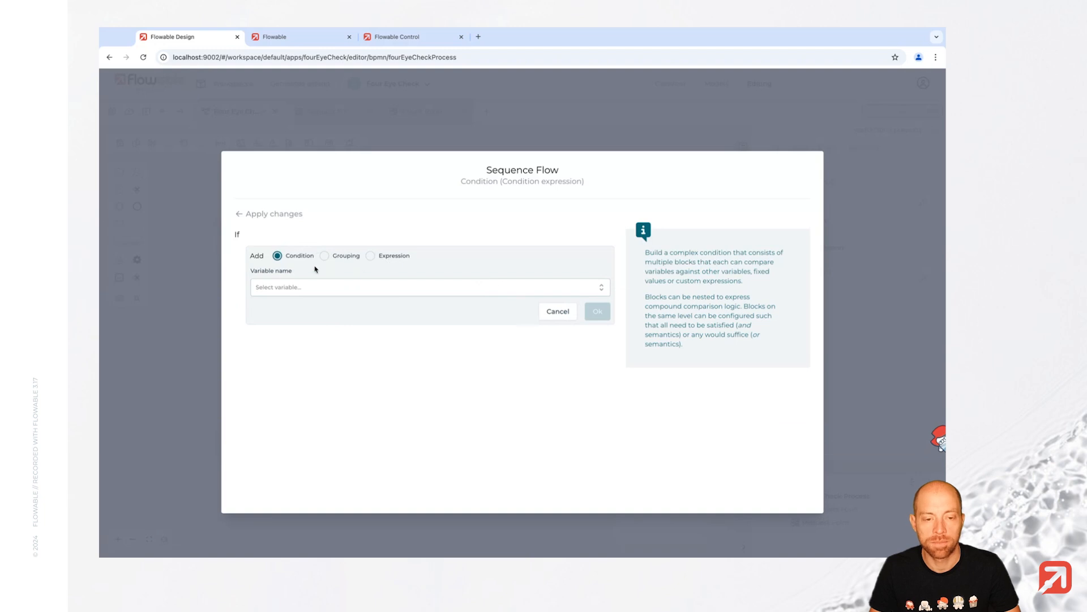
left_click(328, 287)
left_click(328, 331)
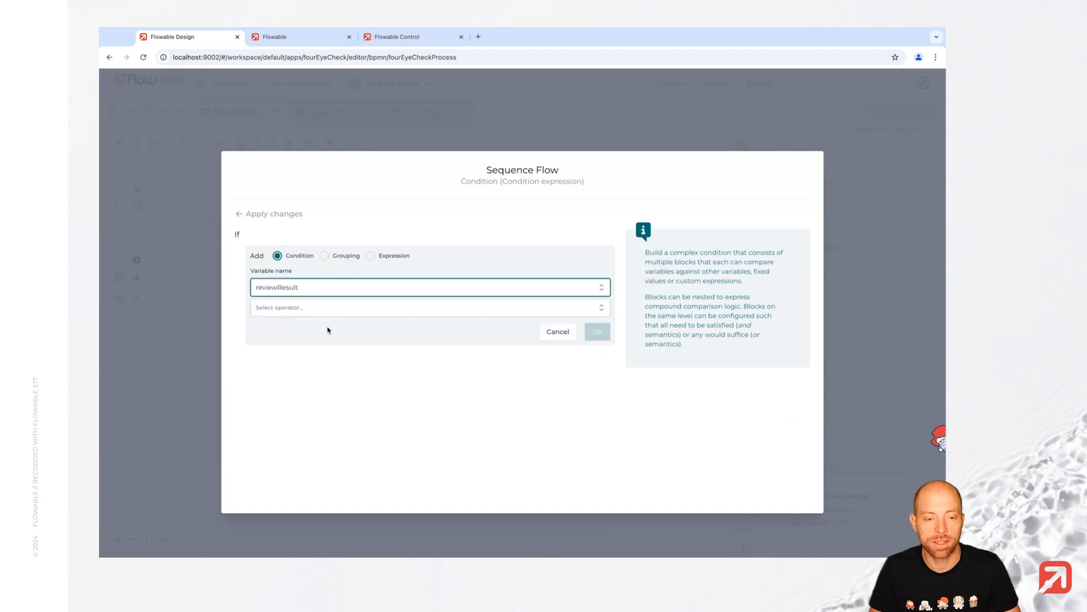
left_click(344, 313)
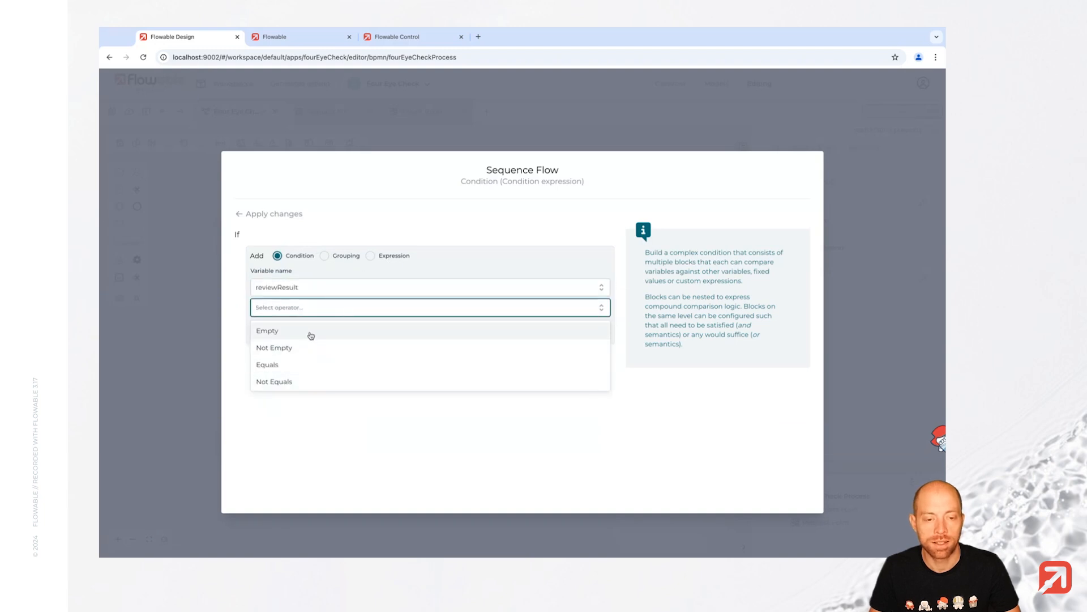
left_click(305, 367)
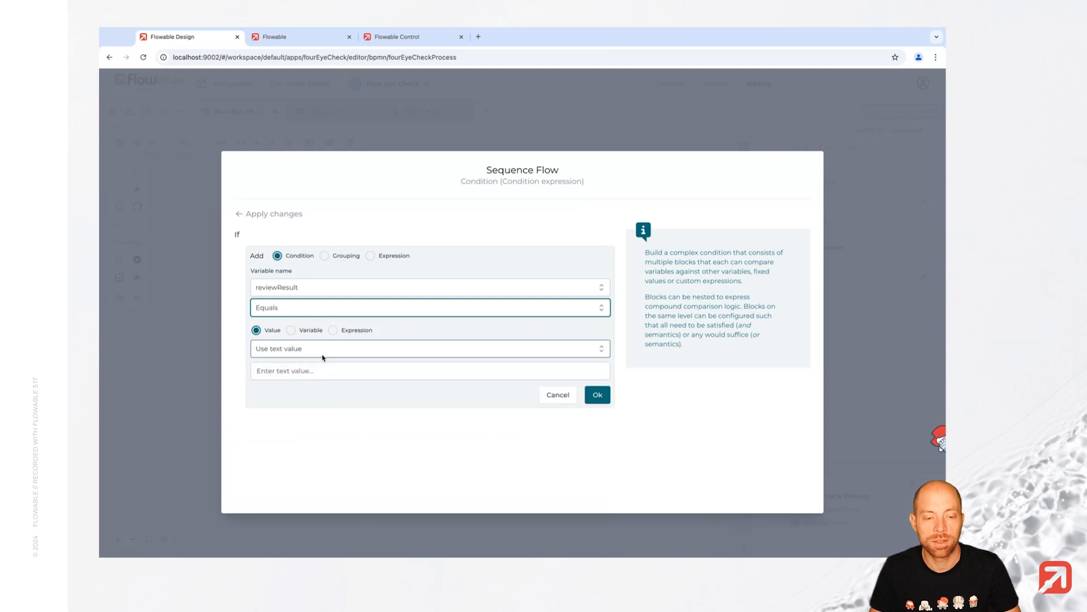
left_click(323, 357)
left_click(326, 404)
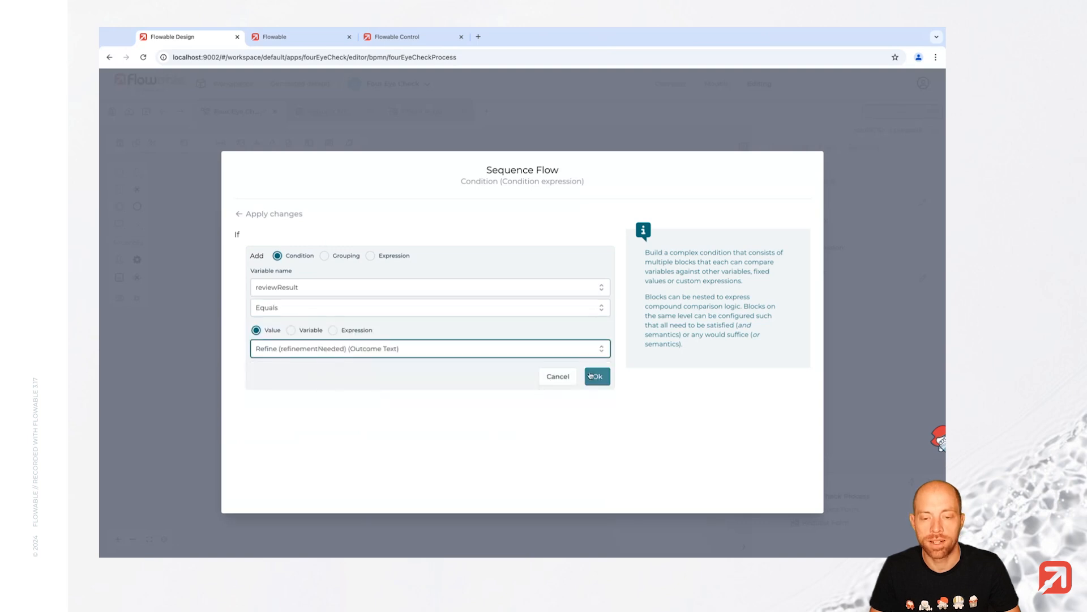
left_click(591, 375)
left_click(252, 215)
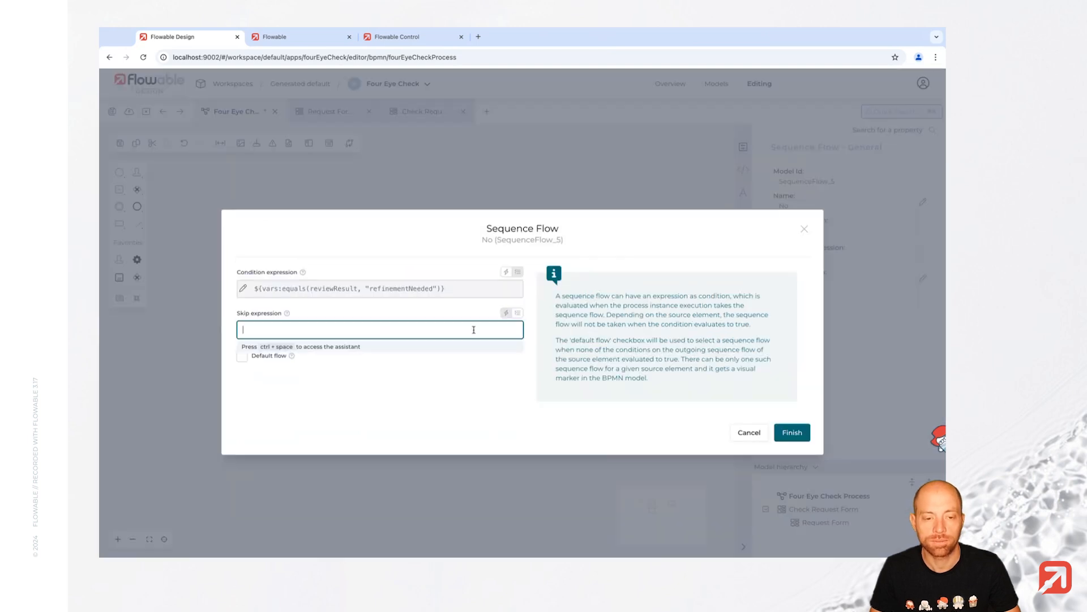
left_click(792, 435)
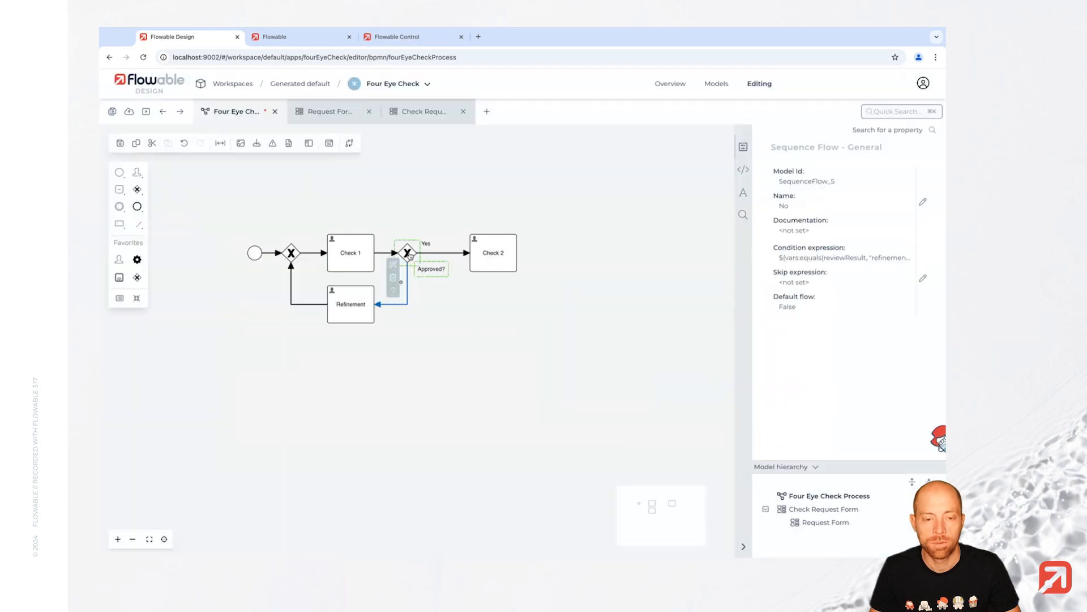
left_click(341, 312)
- Link the existing Request Form to the Refinement task
left_click(852, 374)
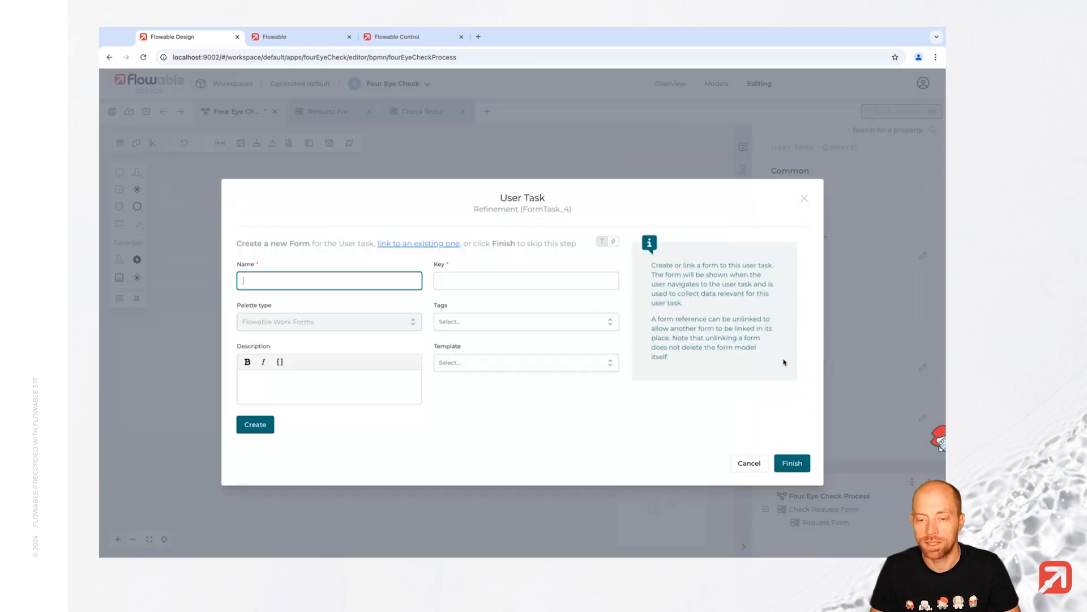
left_click(432, 244)
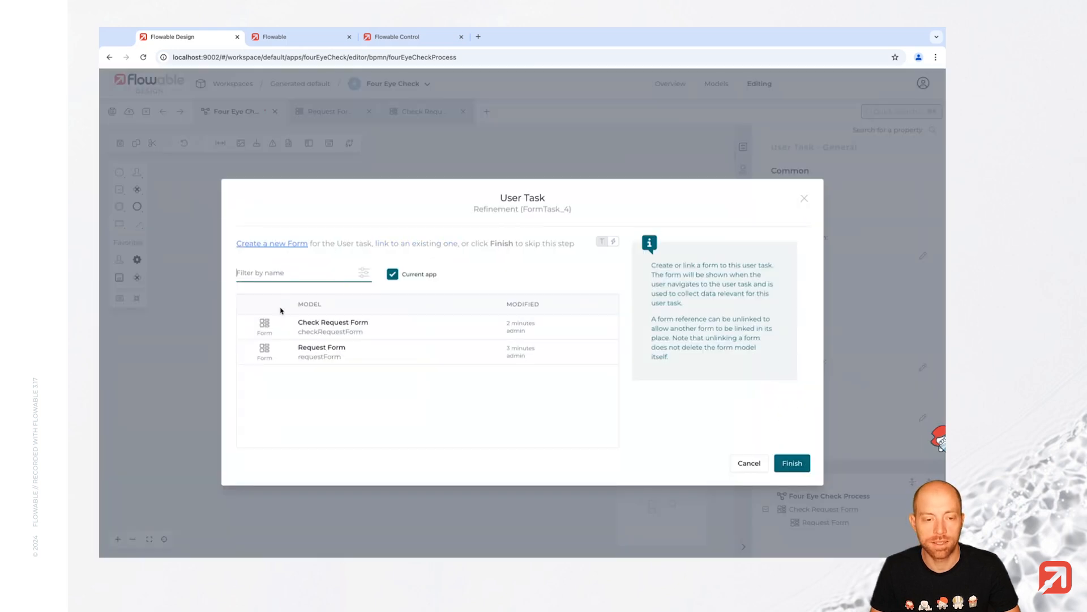
left_click(370, 349)
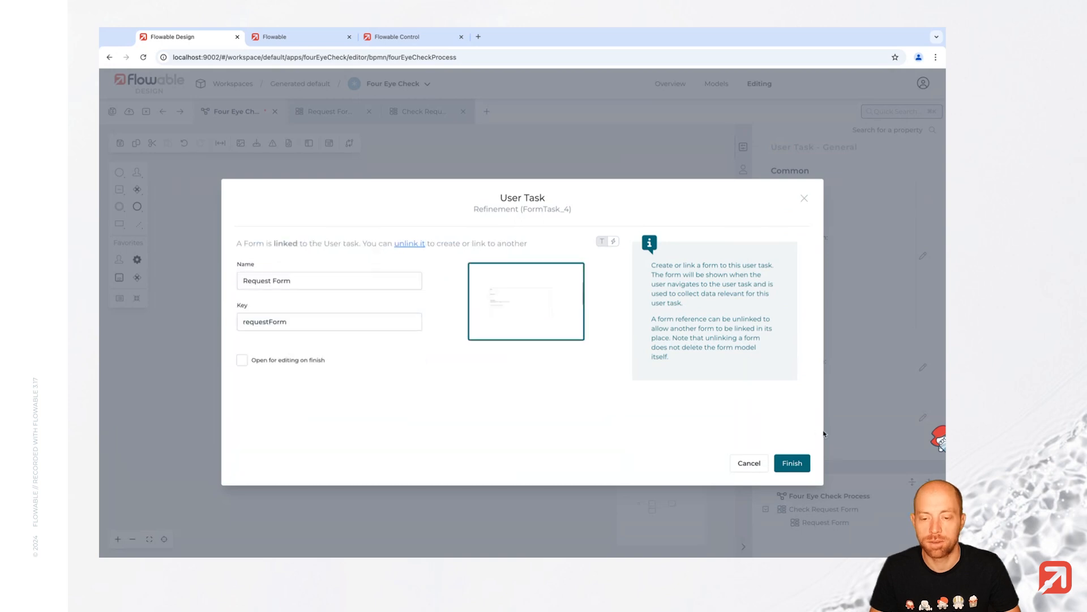
left_click(791, 462)
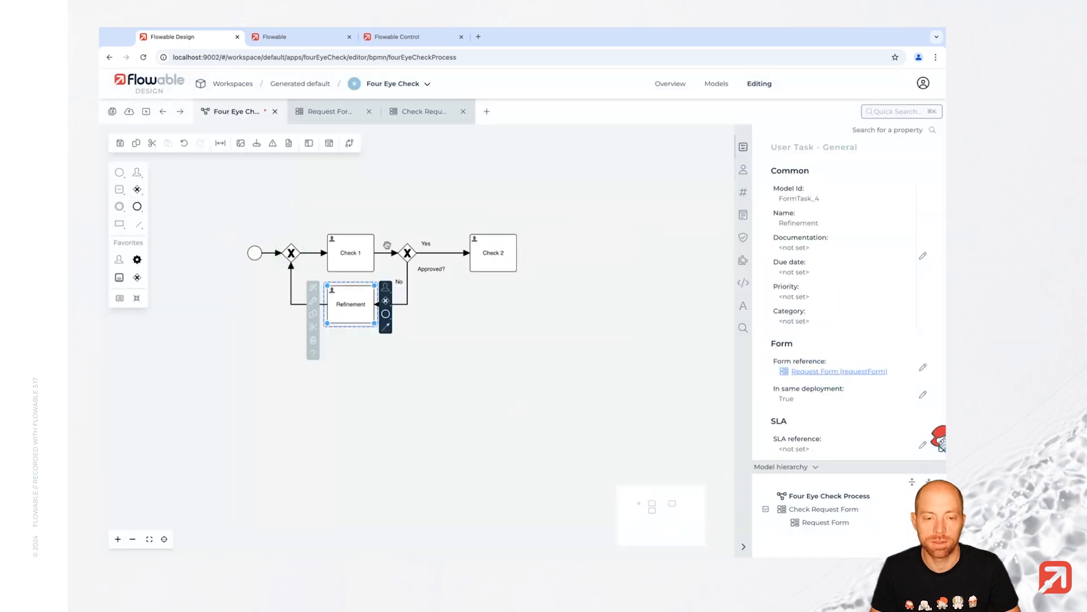
- Link the existing Check Request Form to the Check 2 task
left_click(487, 257)
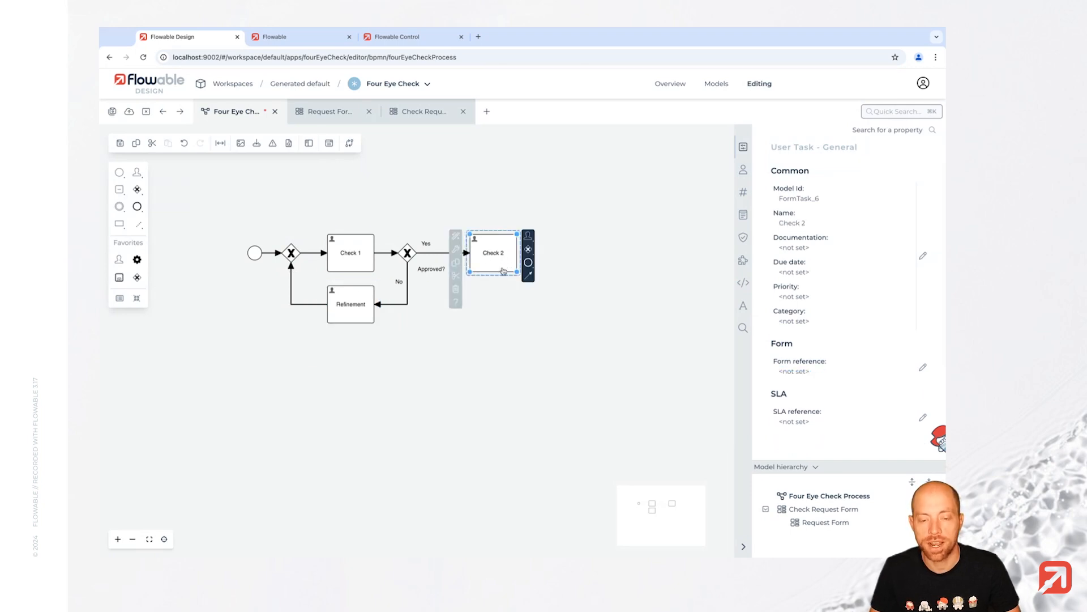
left_click(841, 371)
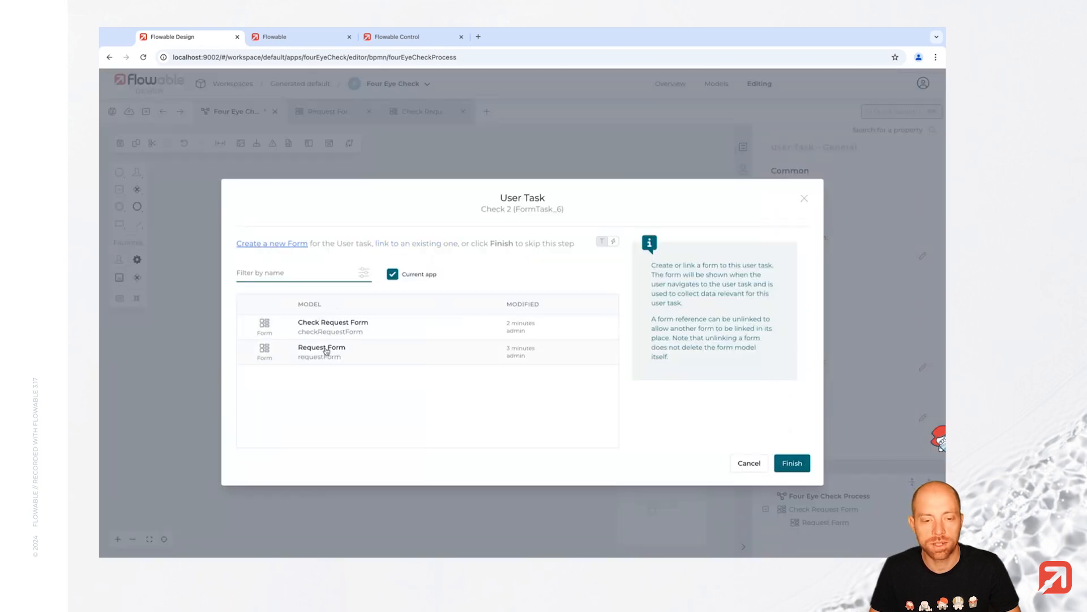
left_click(376, 330)
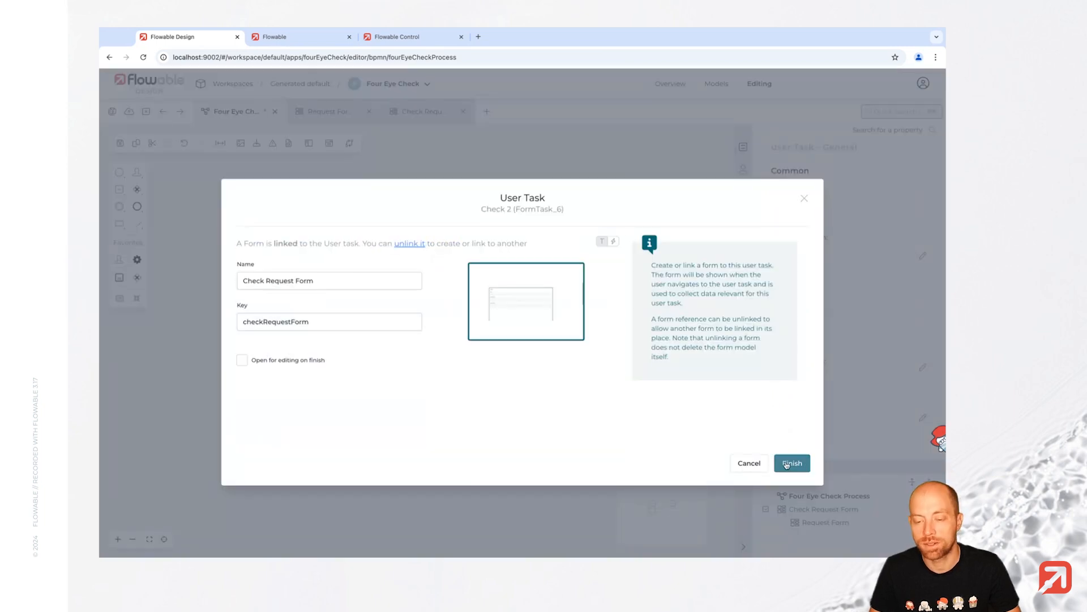
left_click(791, 462)
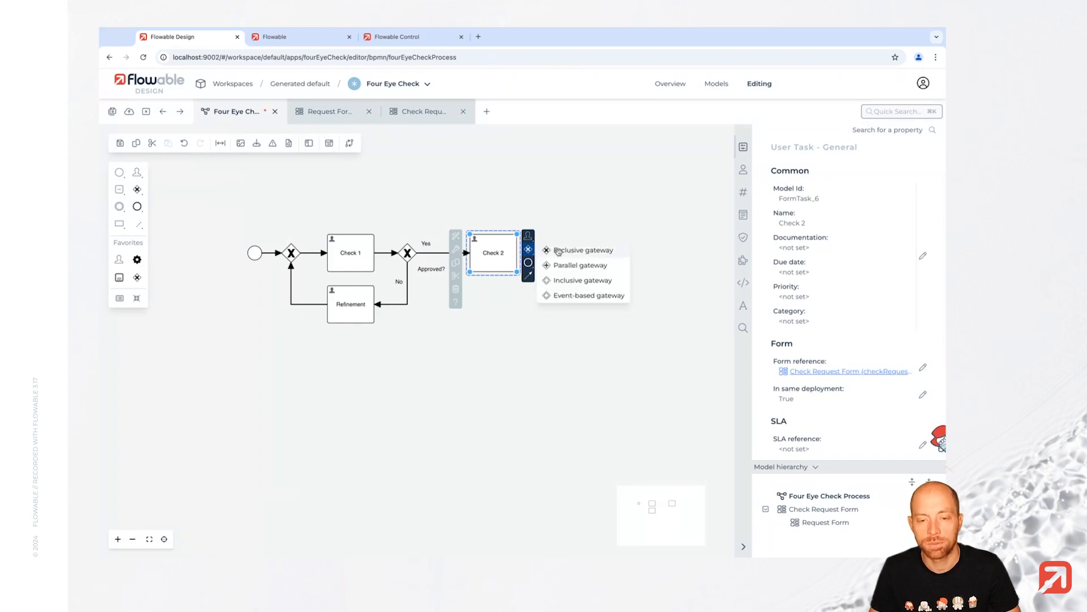
- Append an exclusive gateway and an end event after Check 2
left_click(557, 250)
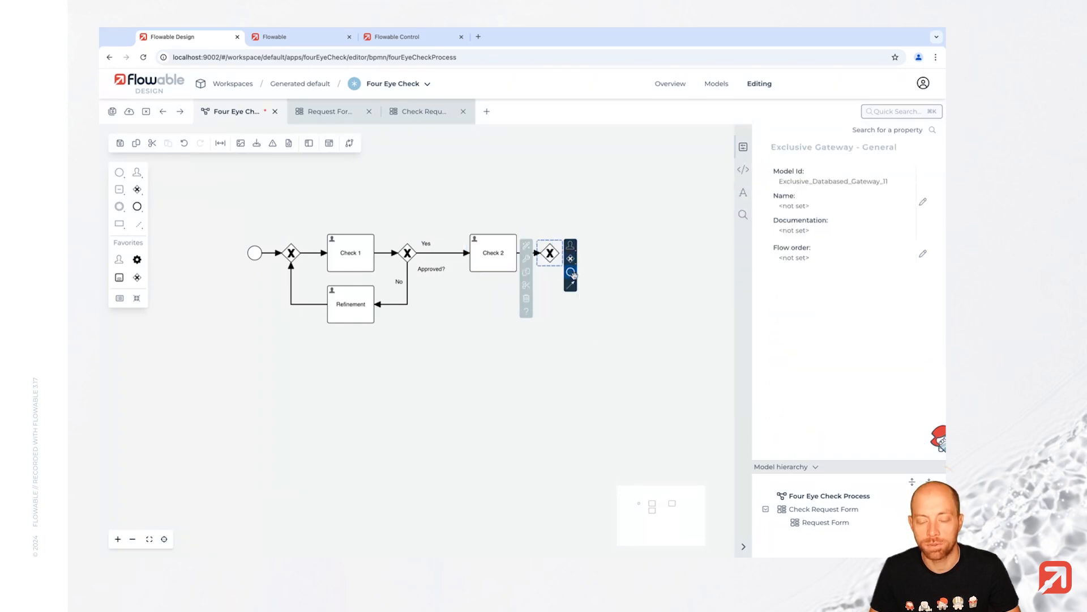
left_click_drag(571, 275, 619, 252)
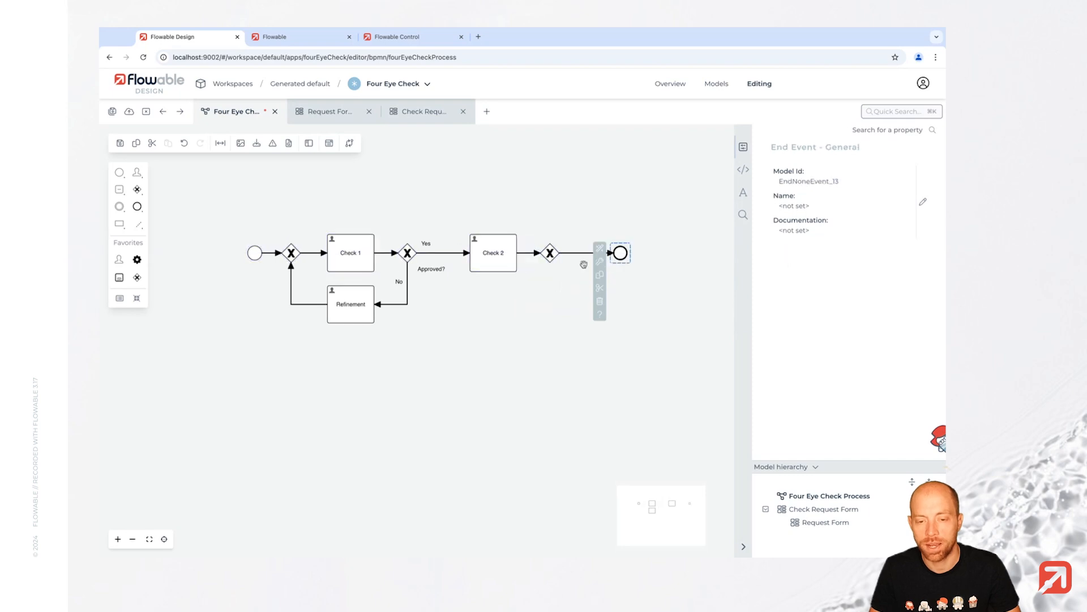
left_click(548, 260)
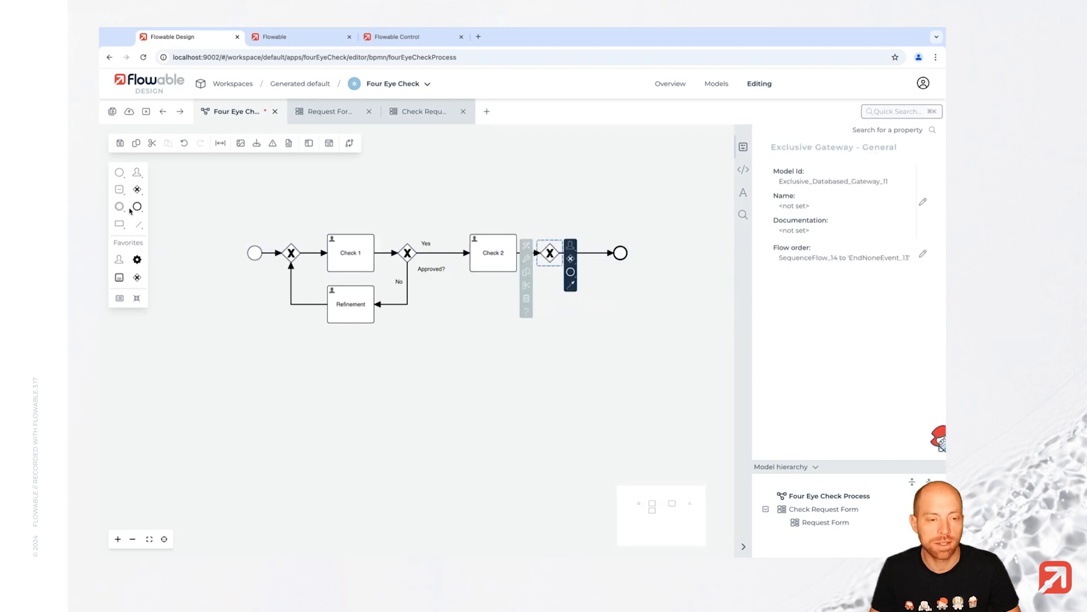
- Drop a gateway on the No flow before Refinement and connect the Check 2 gateway to it
left_click_drag(137, 189, 407, 304)
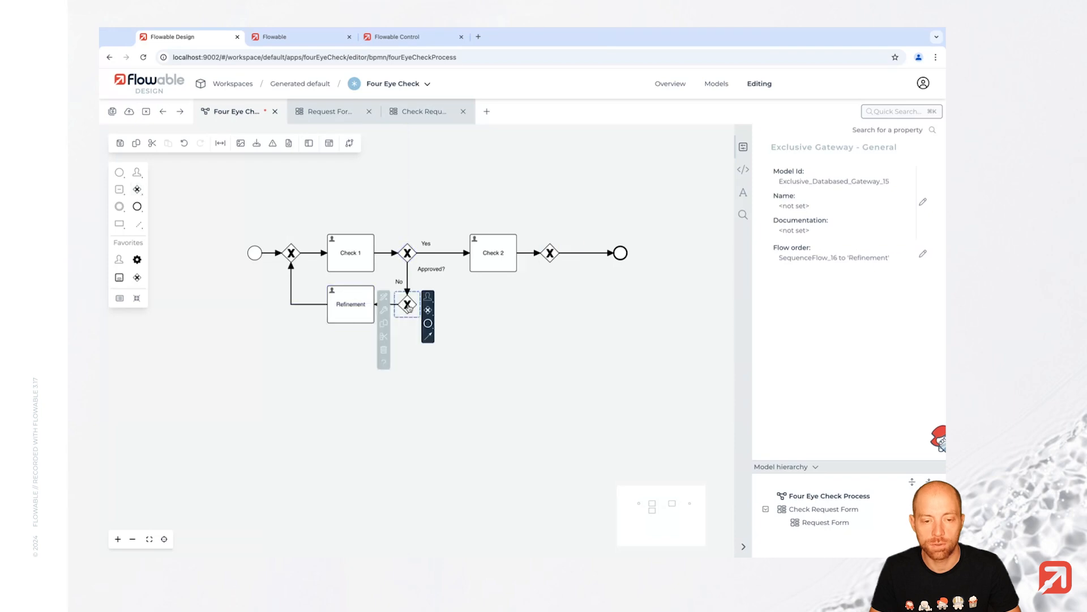
left_click(556, 260)
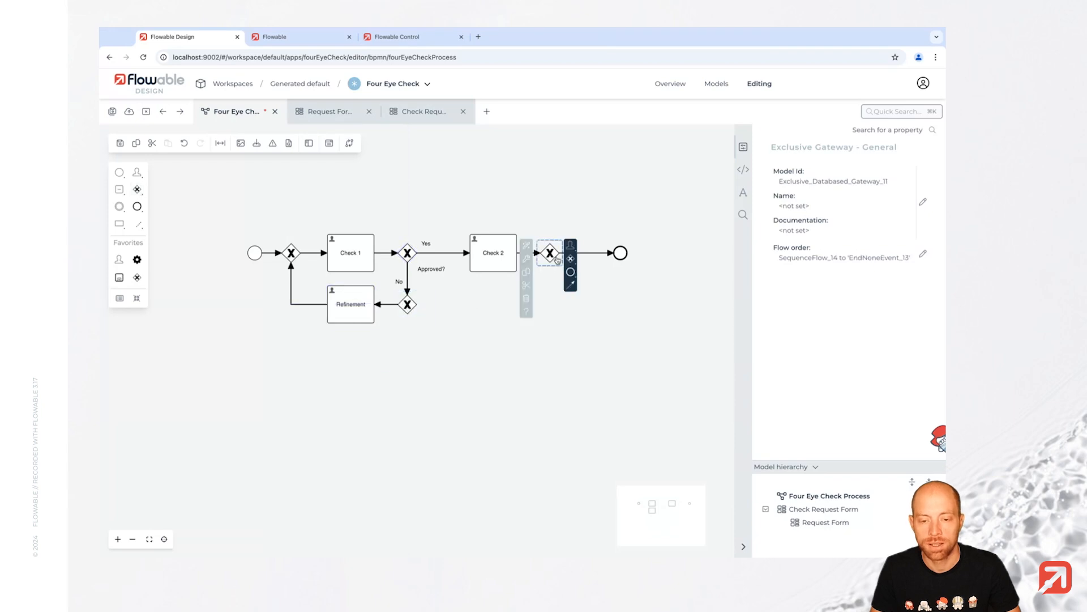
left_click(412, 306)
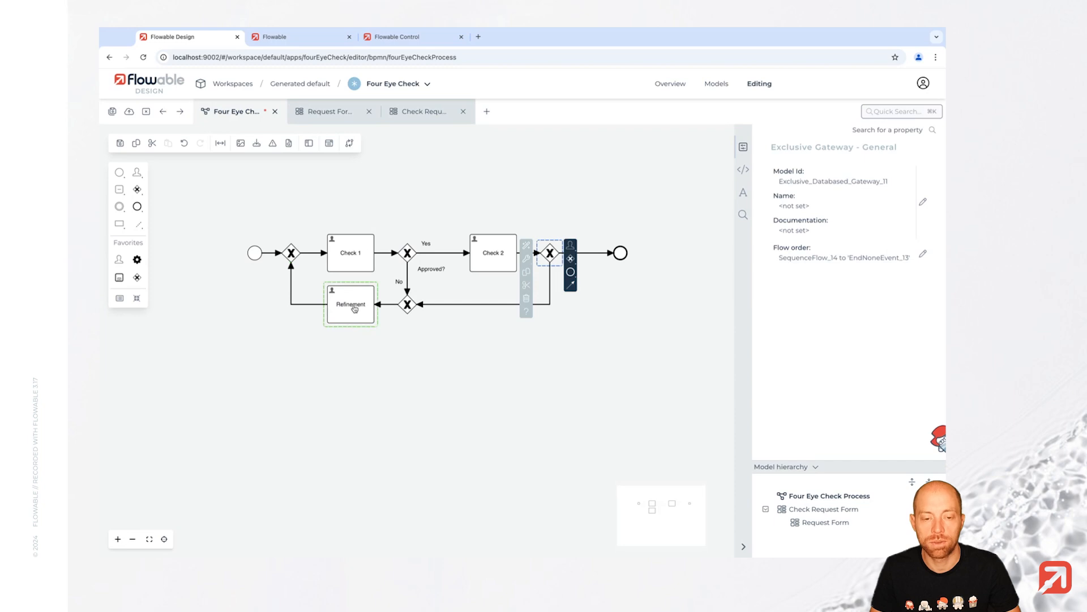
left_click(485, 304)
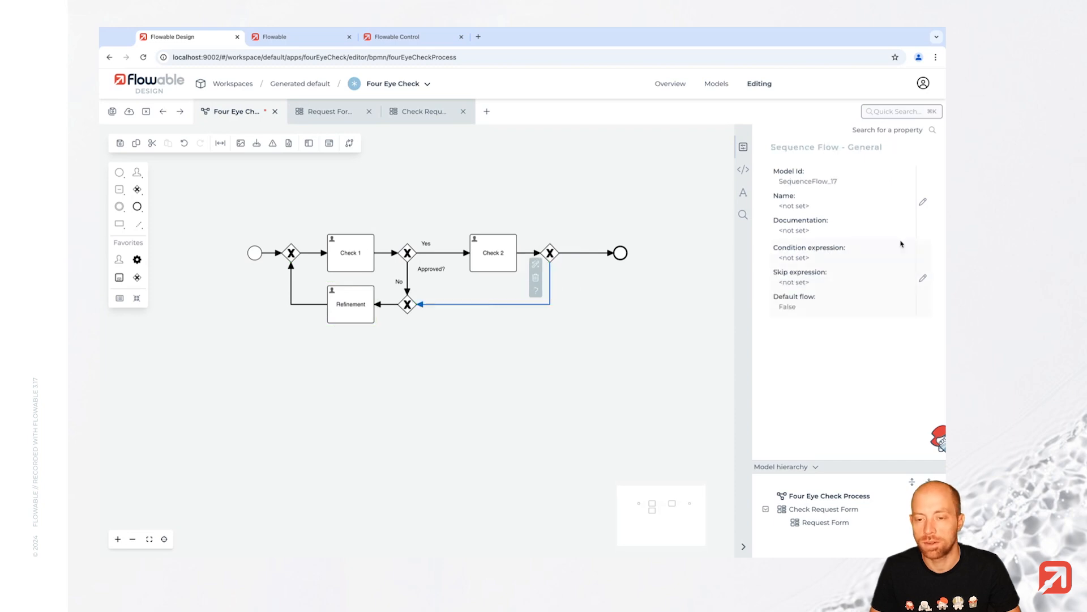
- Give the loop-back flow the condition reviewResult Equals Refine (refinementNeeded)
left_click(819, 266)
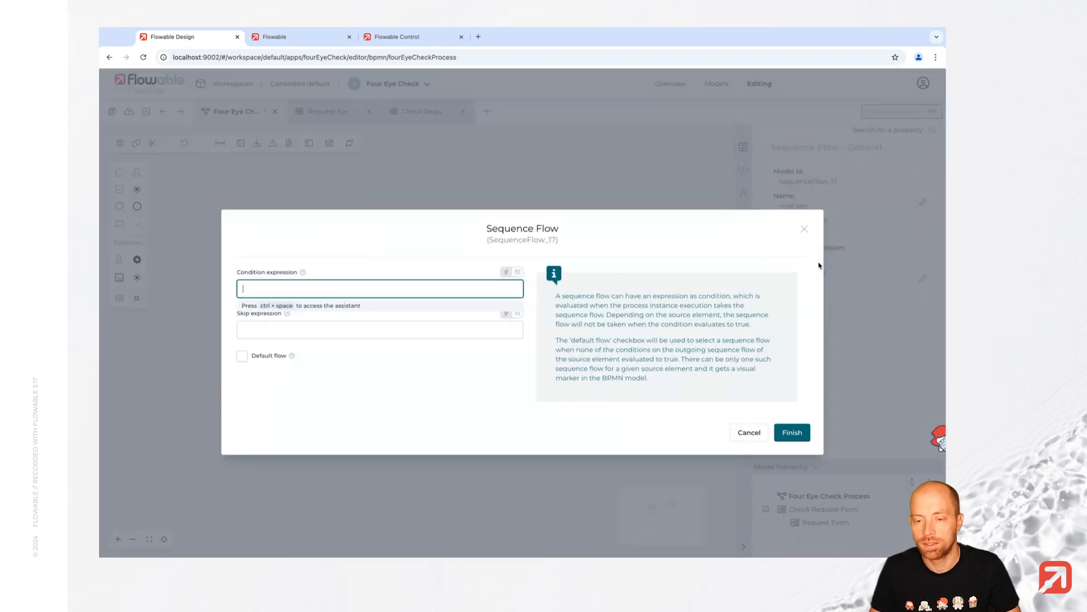
left_click(506, 272)
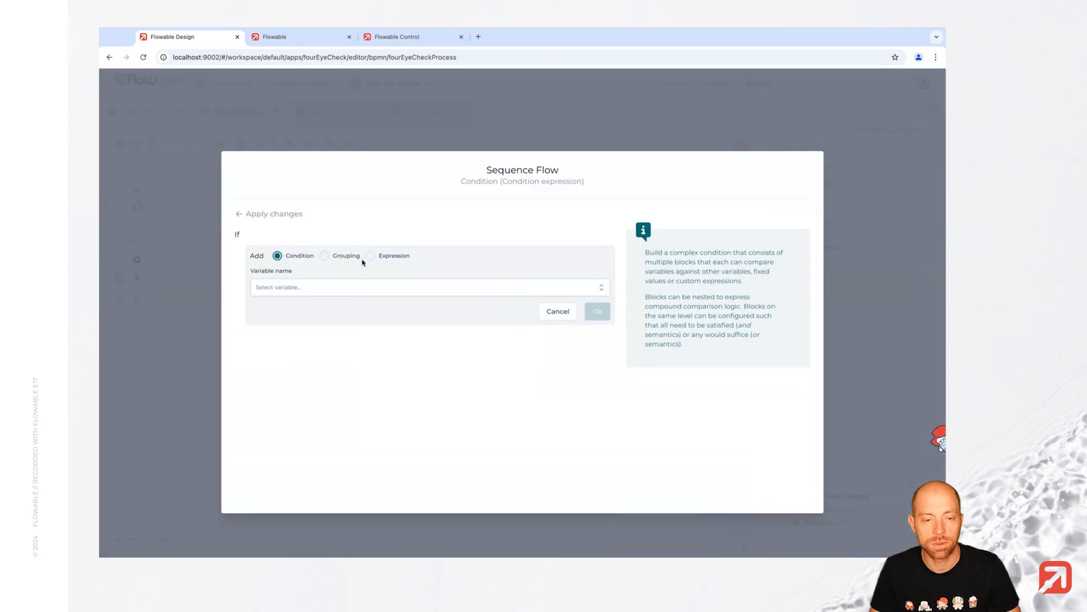
left_click(308, 287)
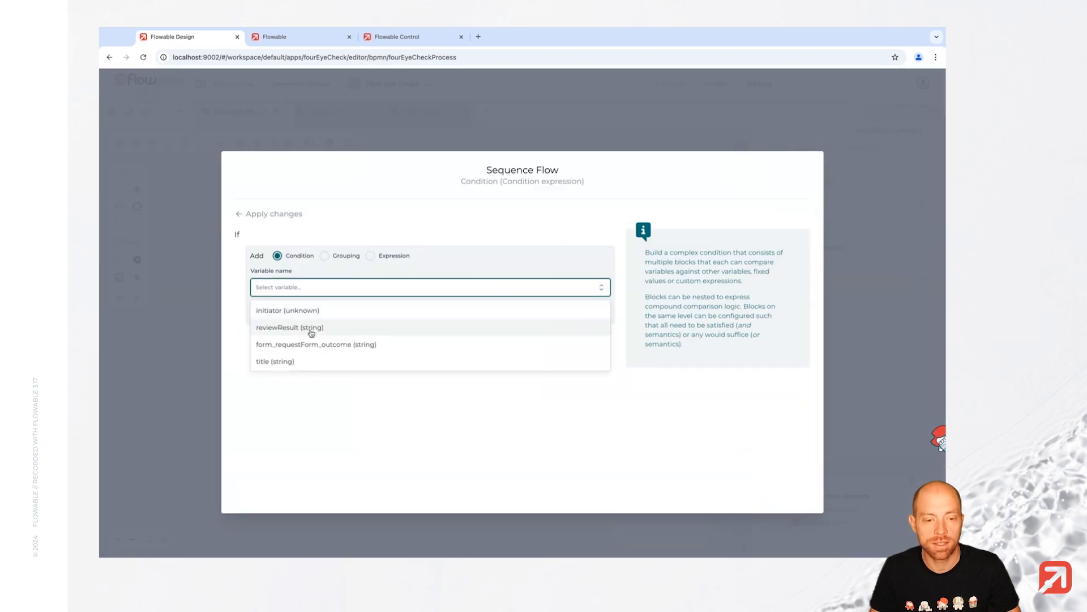
left_click(311, 331)
left_click(308, 307)
left_click(309, 365)
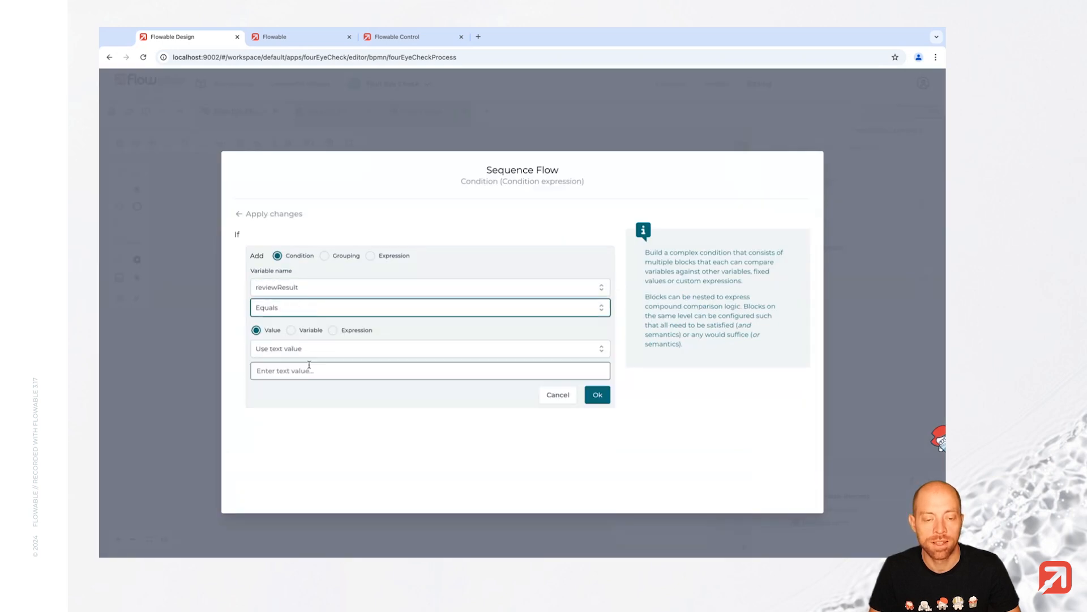
left_click(339, 349)
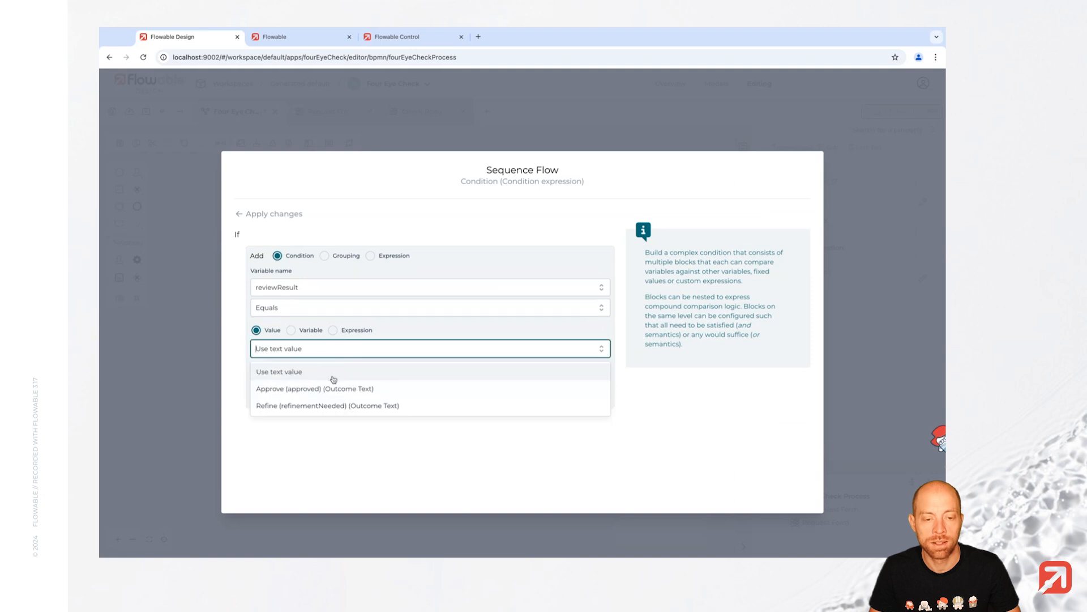
left_click(332, 406)
left_click(605, 371)
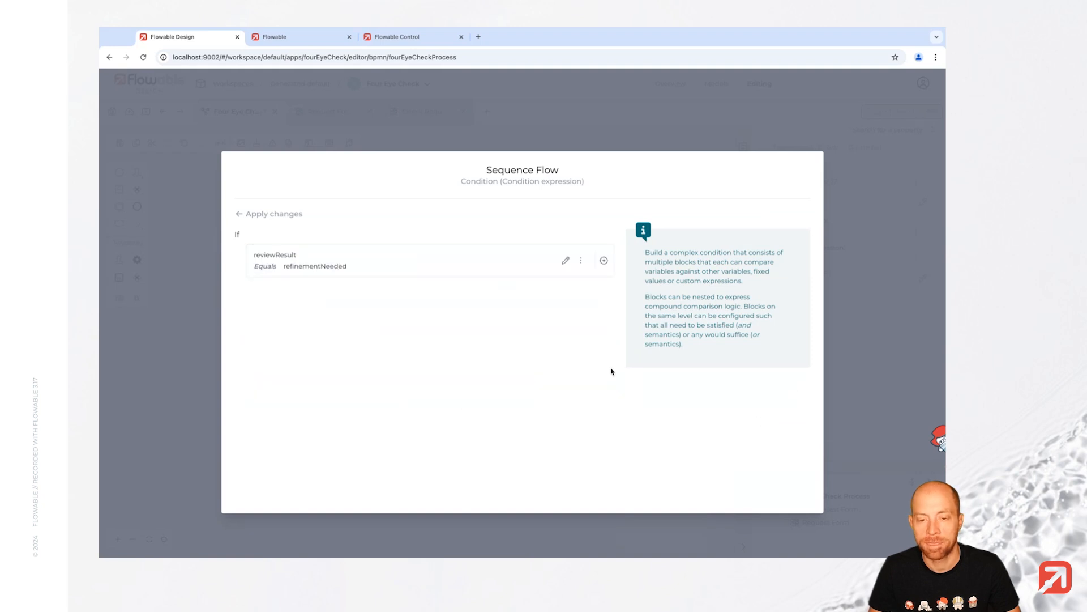
left_click(272, 215)
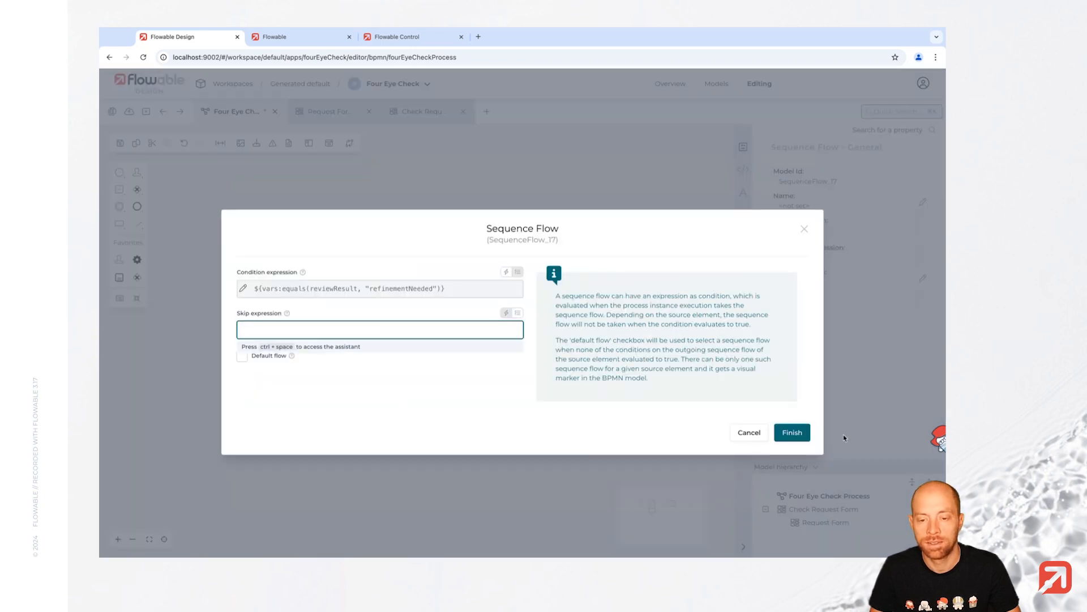
left_click(793, 432)
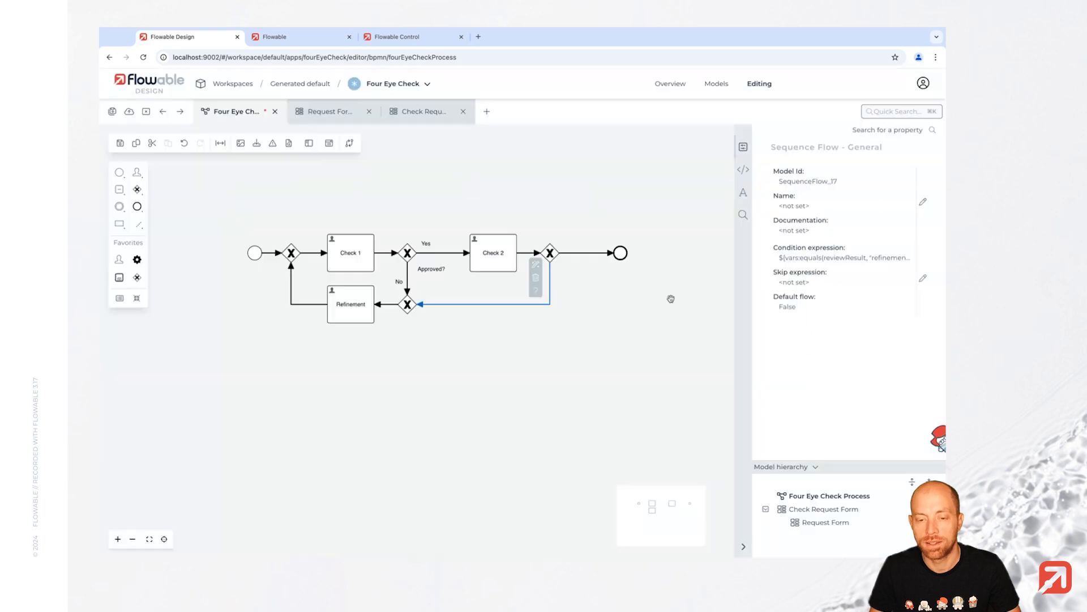
left_click(581, 254)
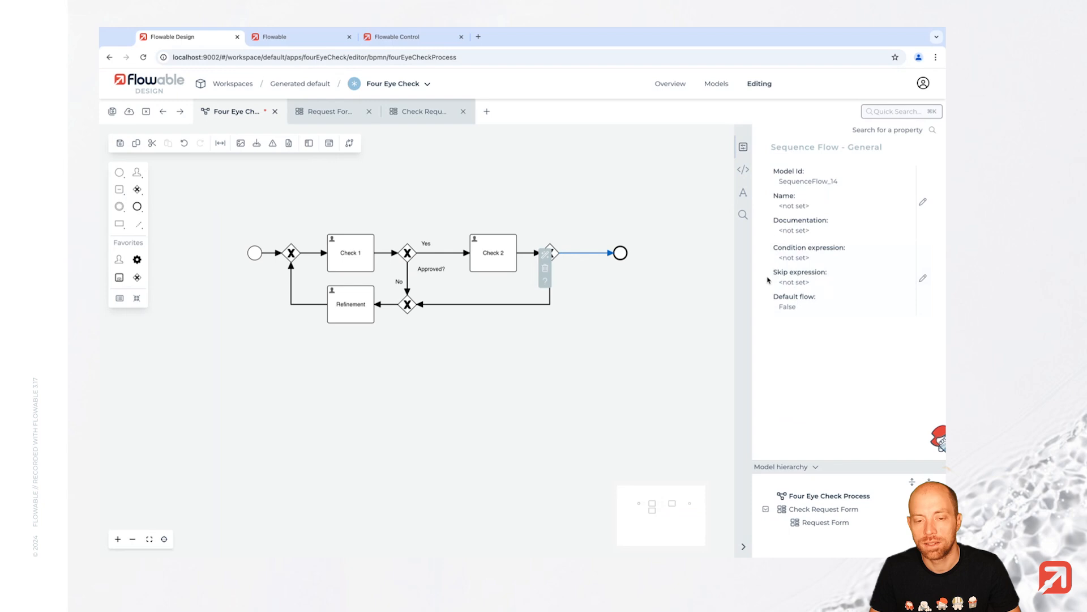
- Give the gateway-to-end flow the condition reviewResult Equals Approve (approved)
left_click(831, 268)
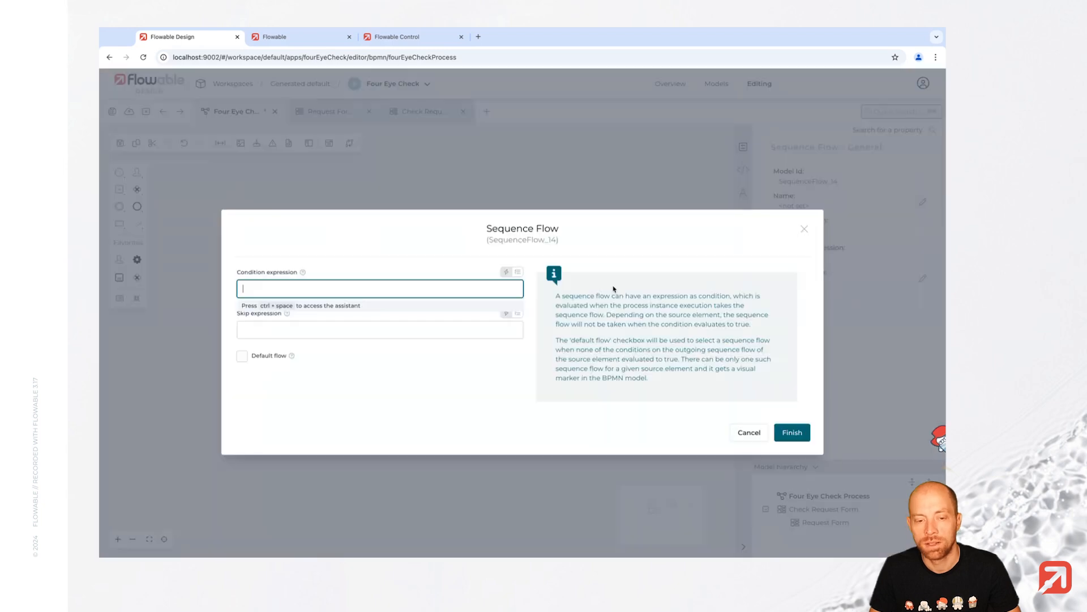
left_click(517, 273)
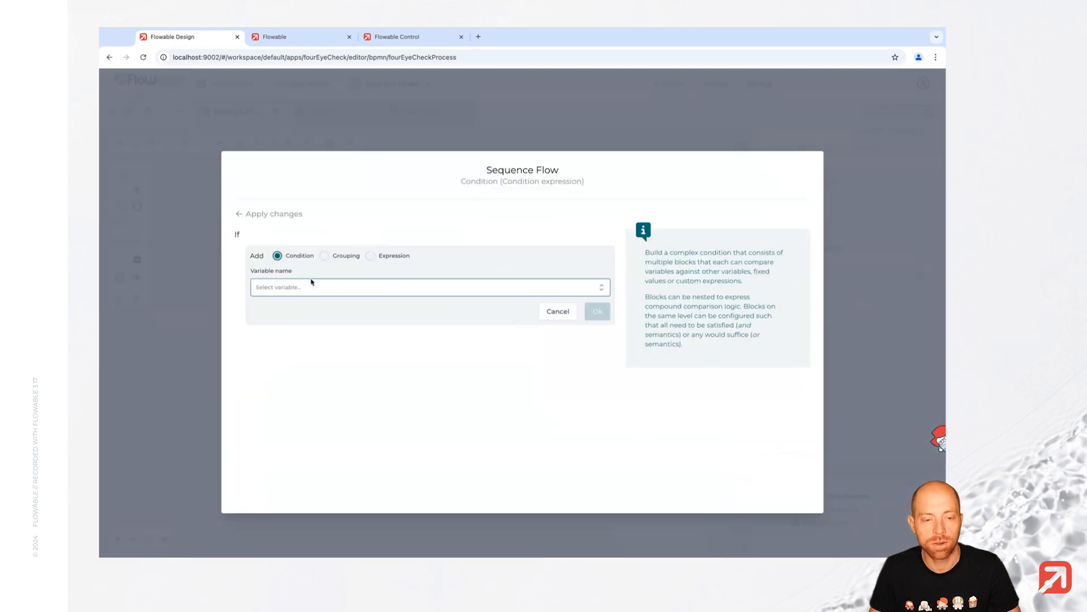
left_click(340, 287)
left_click(320, 332)
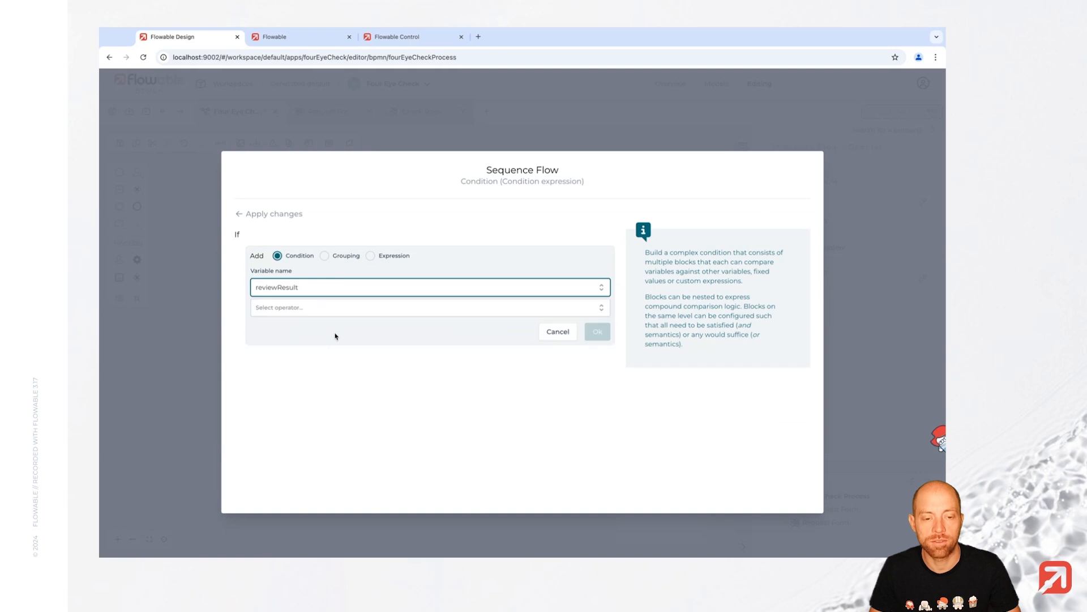
left_click(408, 307)
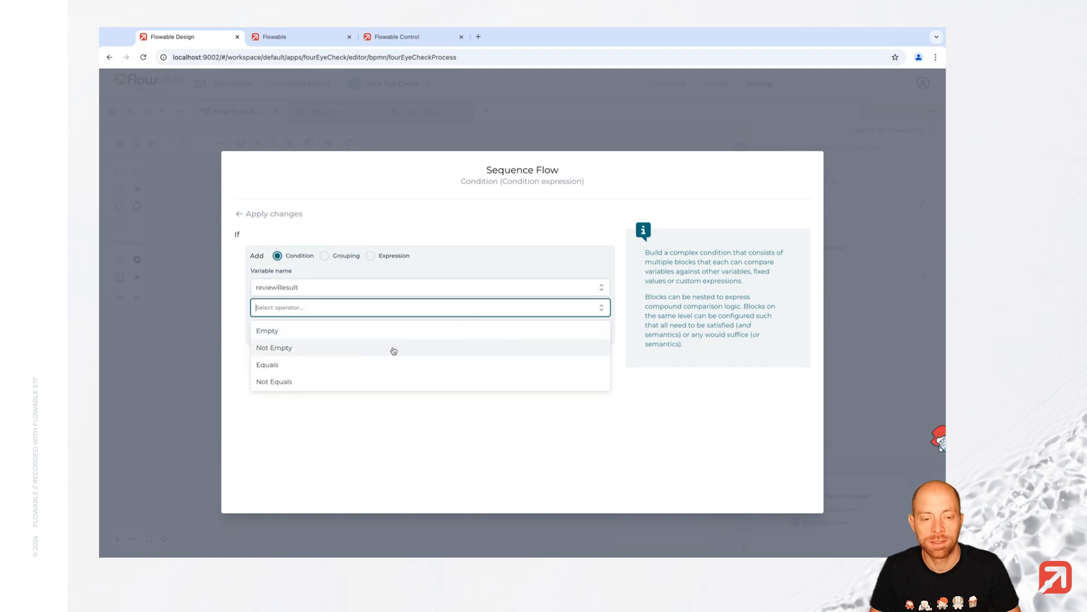
left_click(329, 364)
left_click(343, 350)
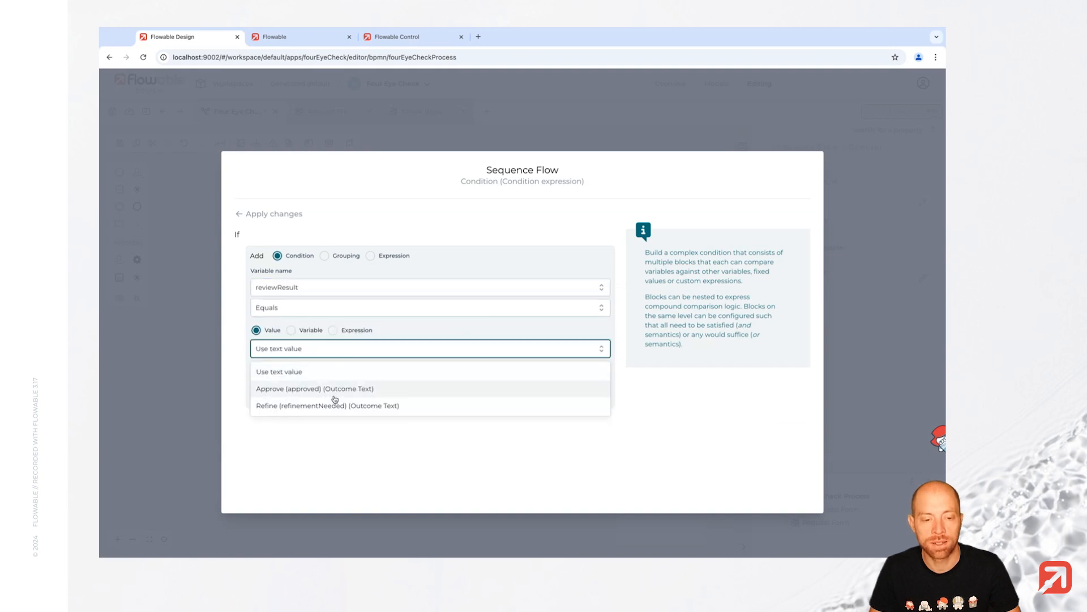
left_click(368, 389)
left_click(597, 376)
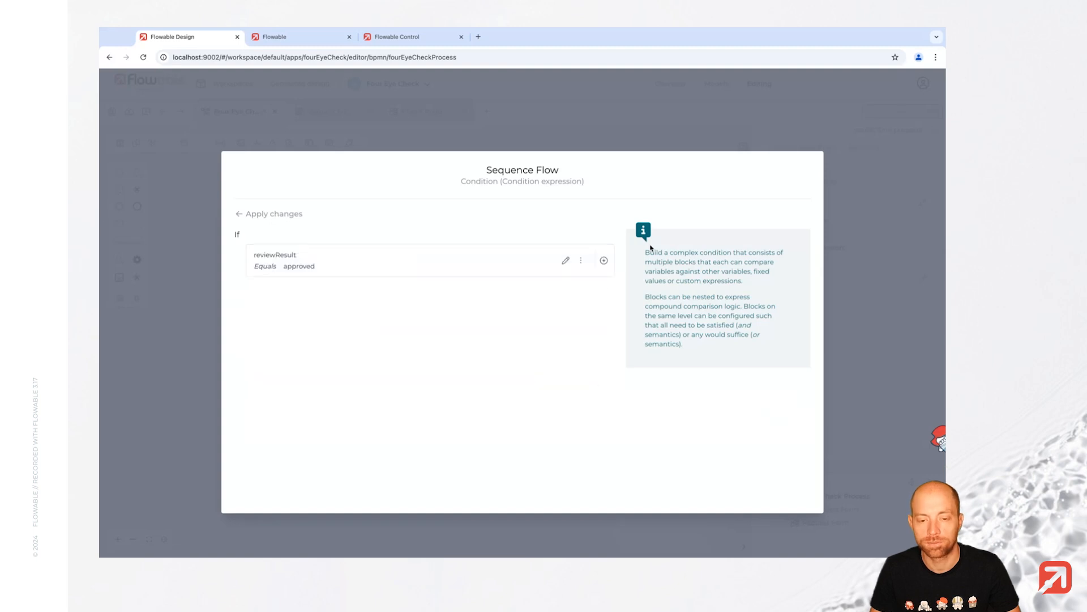
left_click(257, 215)
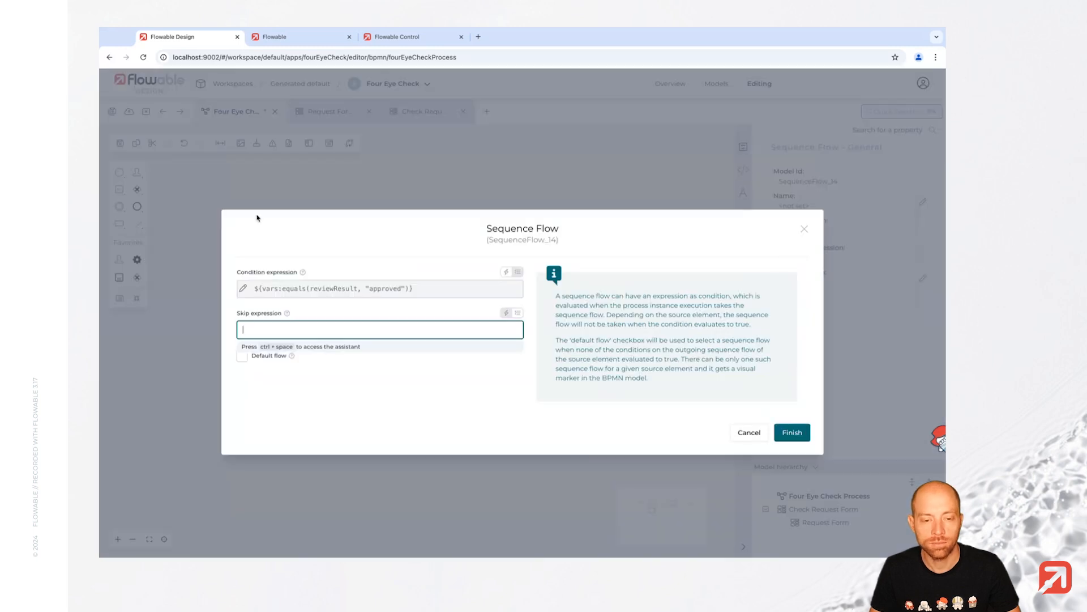
left_click(809, 436)
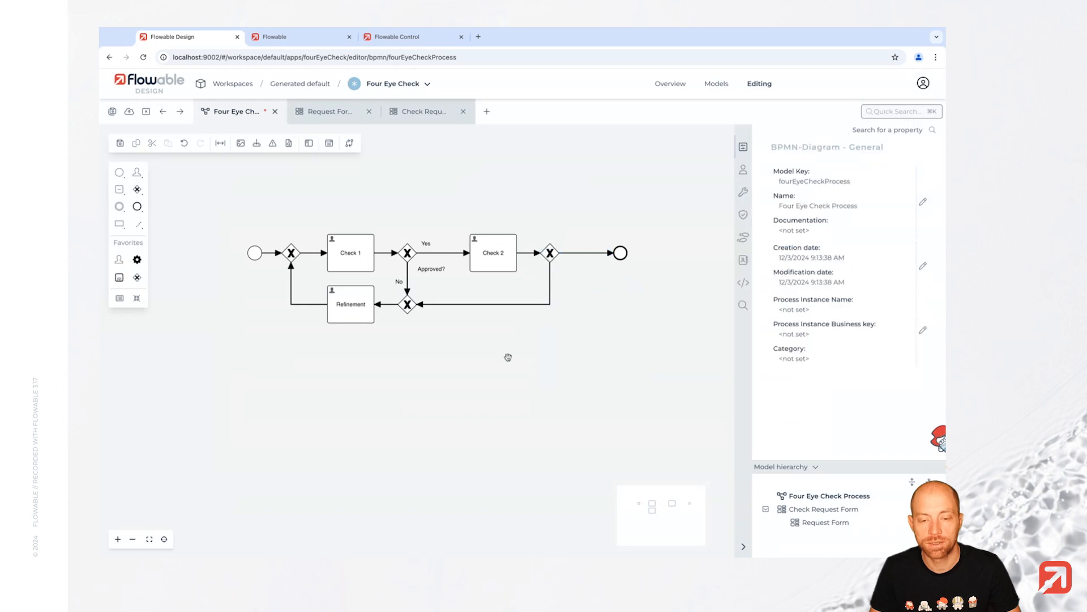
left_click(508, 357)
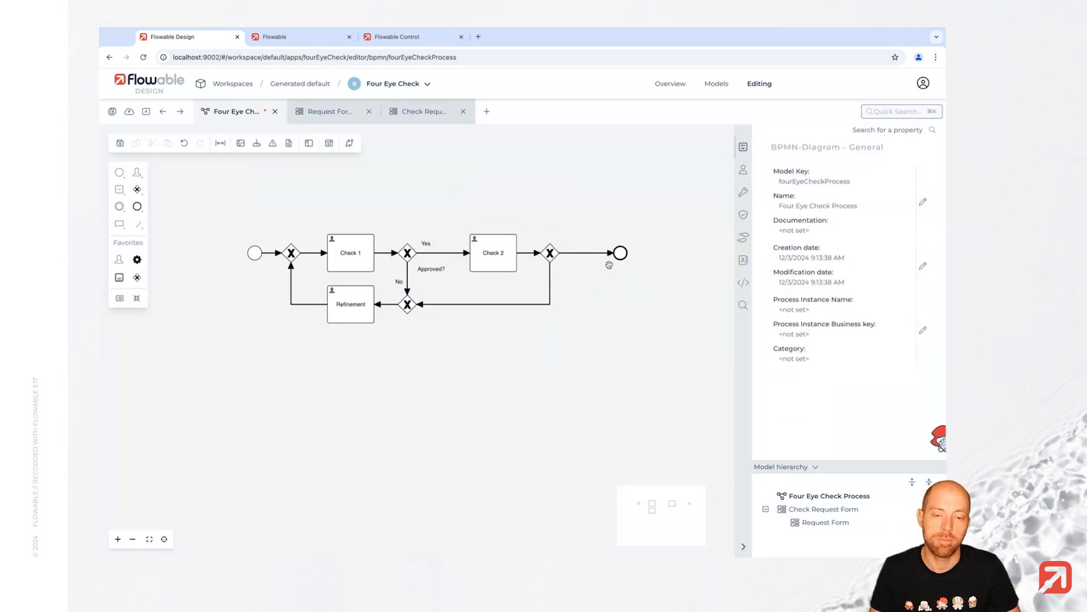
- Name the final gateway 'Approved?' and place its label beside it
left_click(553, 259)
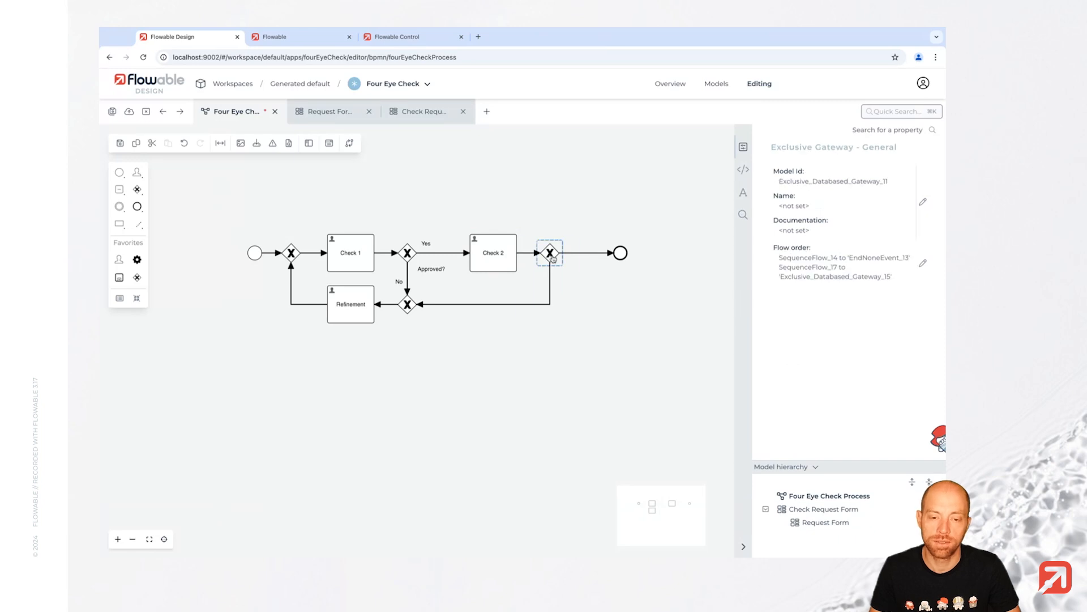
type("Approve")
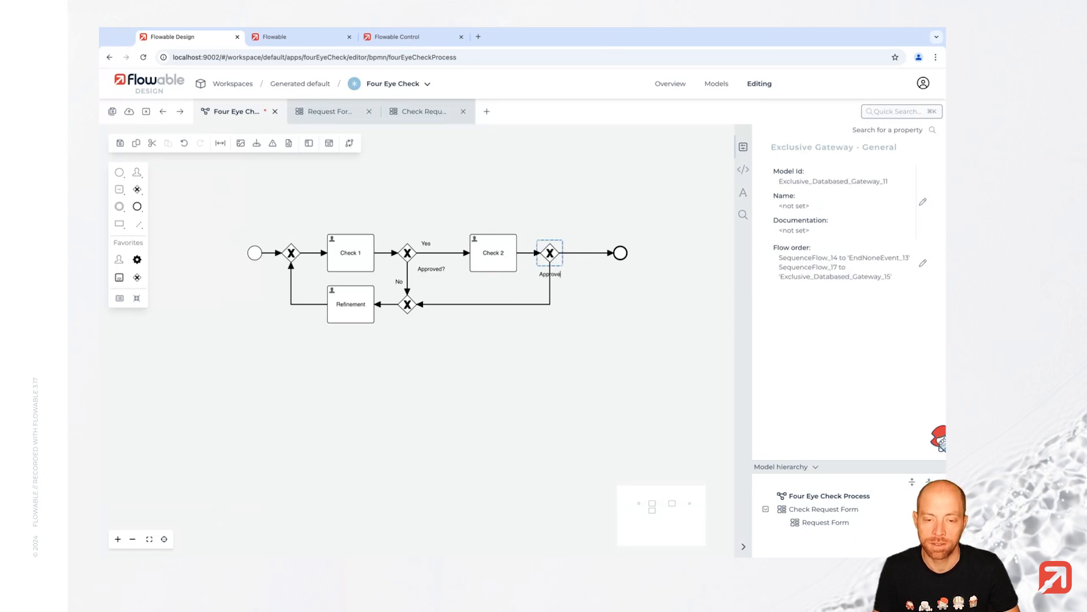
type("d?")
key("Return")
left_click_drag(555, 271, 580, 268)
- Label the loop-back flow No and the end-event flow Yes, then save the model
left_click(542, 306)
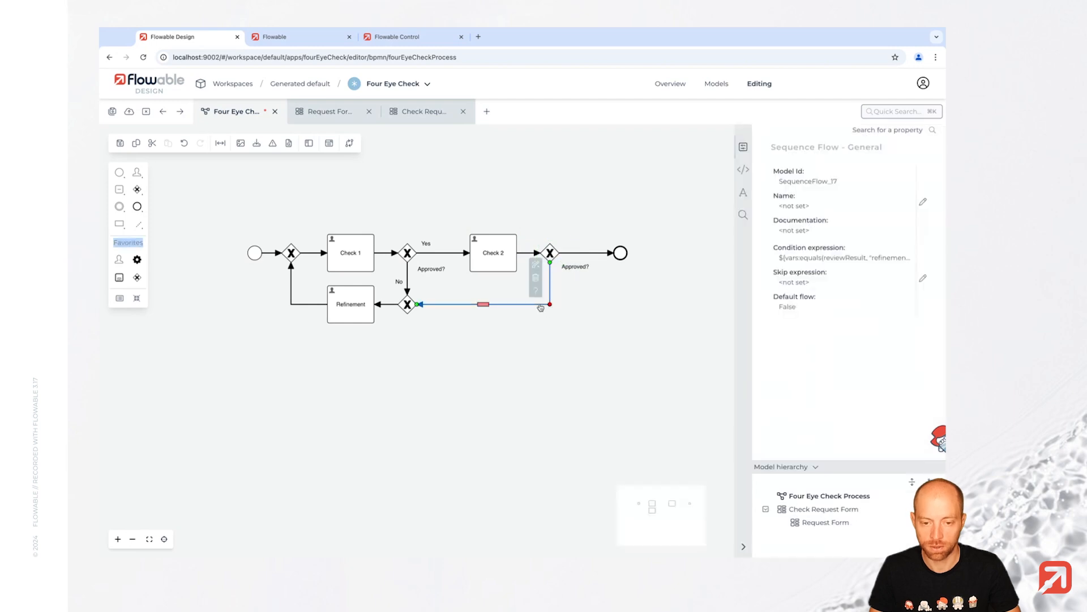
key("Return")
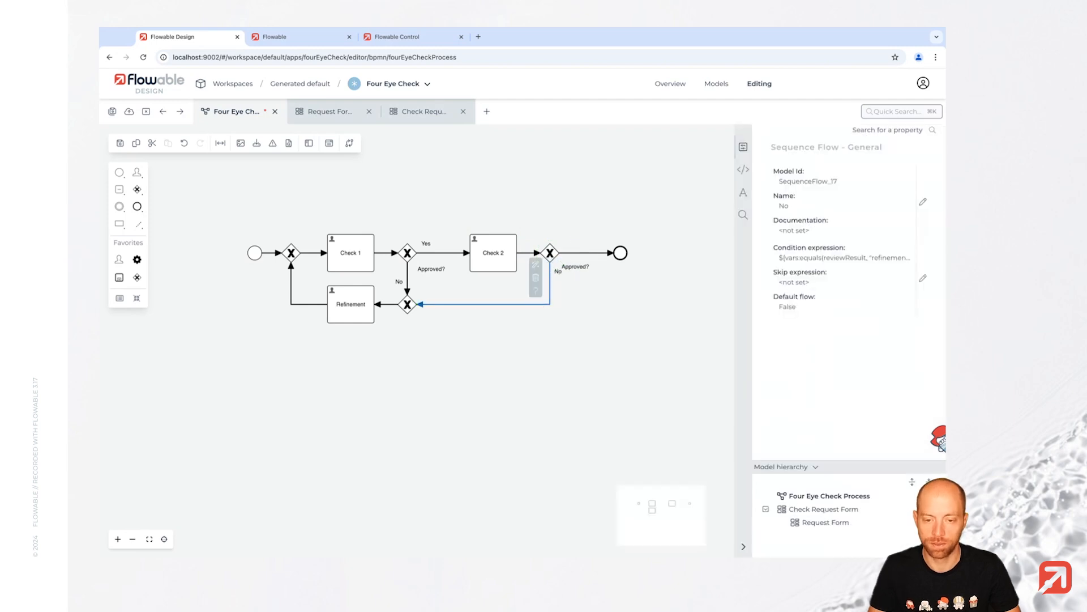
left_click_drag(556, 274, 544, 274)
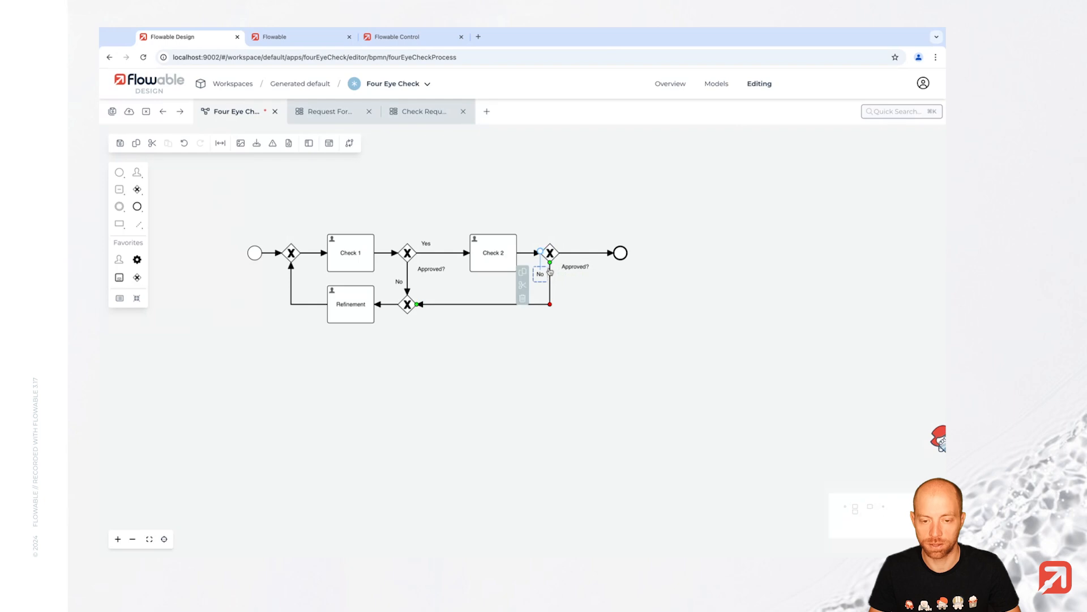
left_click(575, 254)
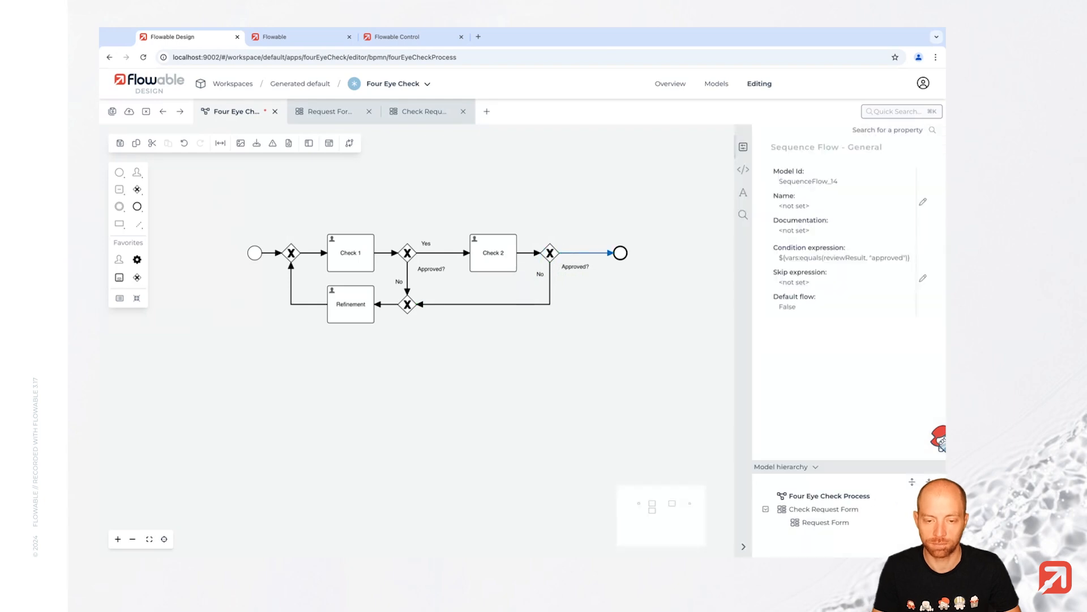
left_click(626, 294)
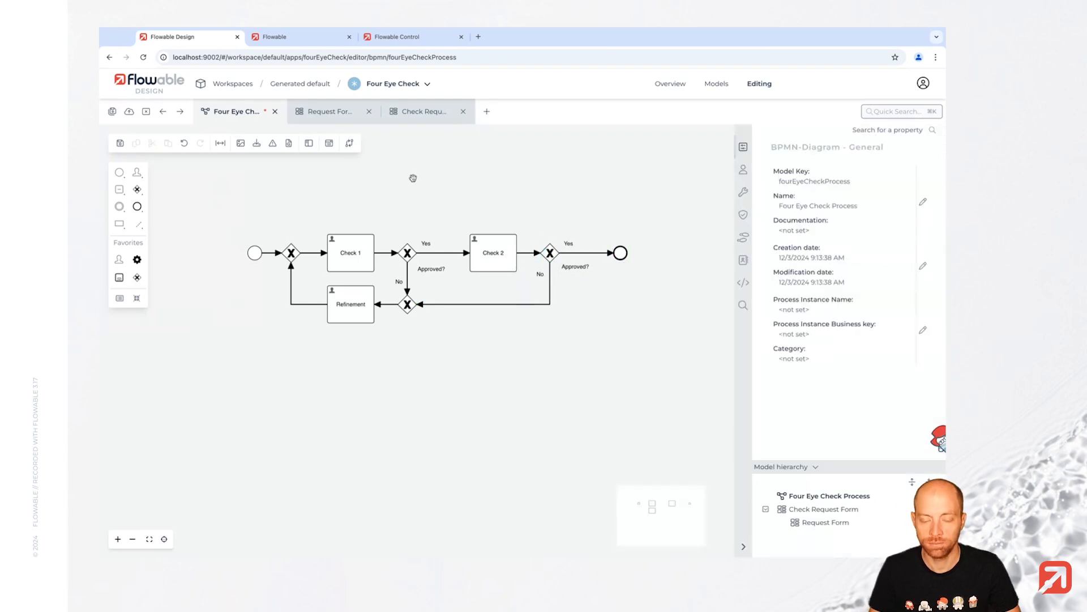
left_click(120, 144)
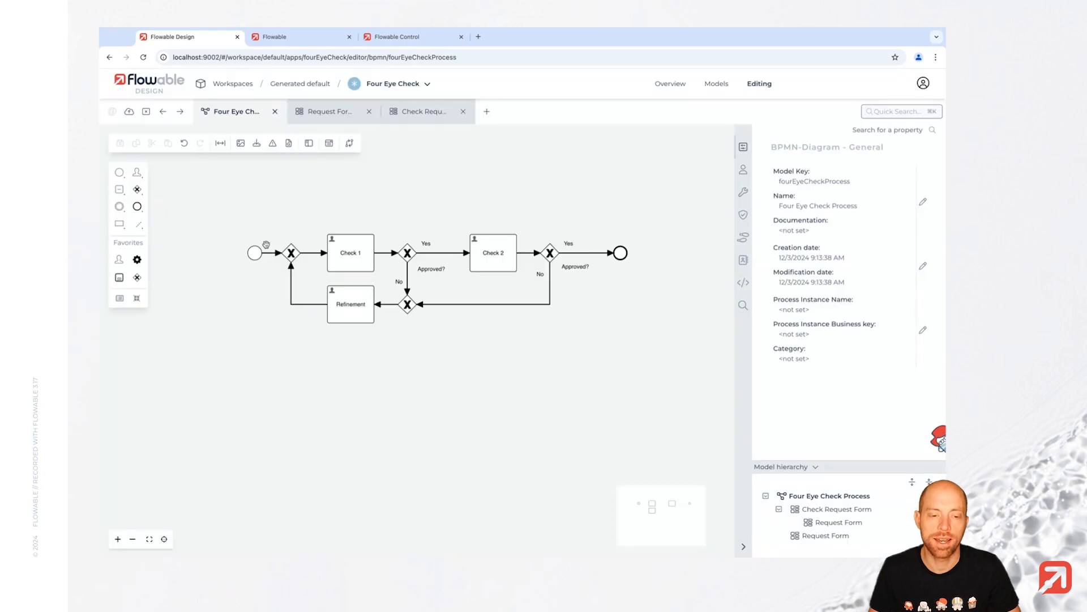
- Clear Check 1's ${initiator} assignee so it shows not set
left_click(364, 315)
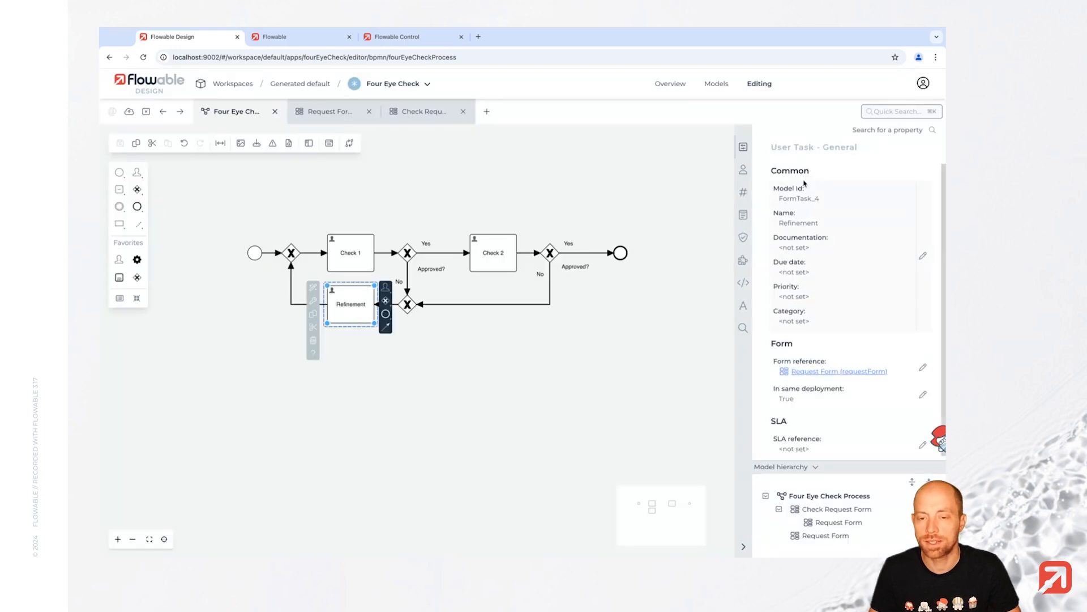
scroll(818, 270, "down", 5)
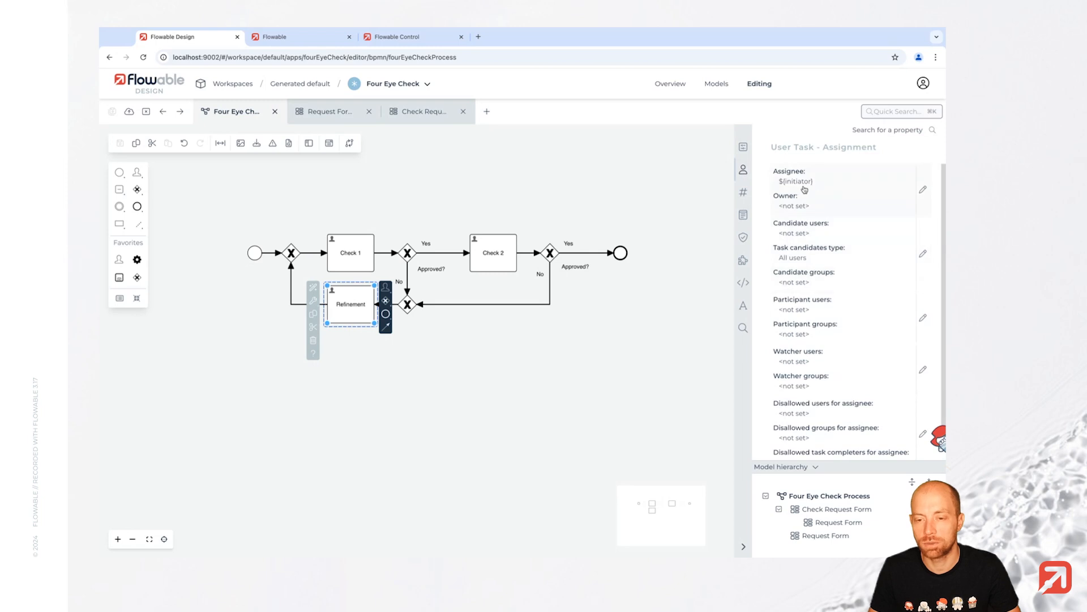
left_click(351, 262)
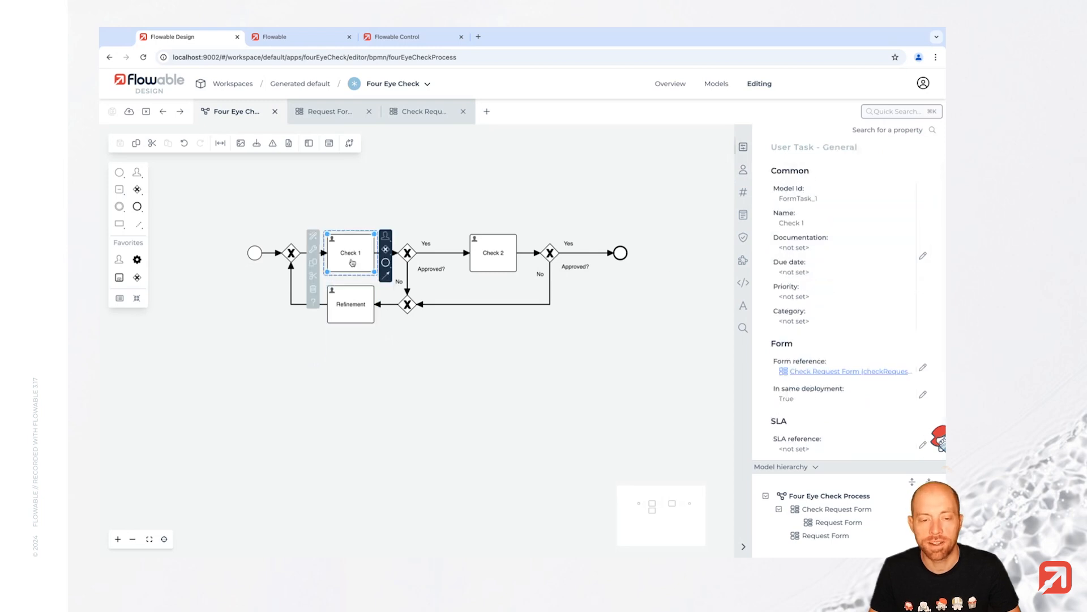
left_click(743, 169)
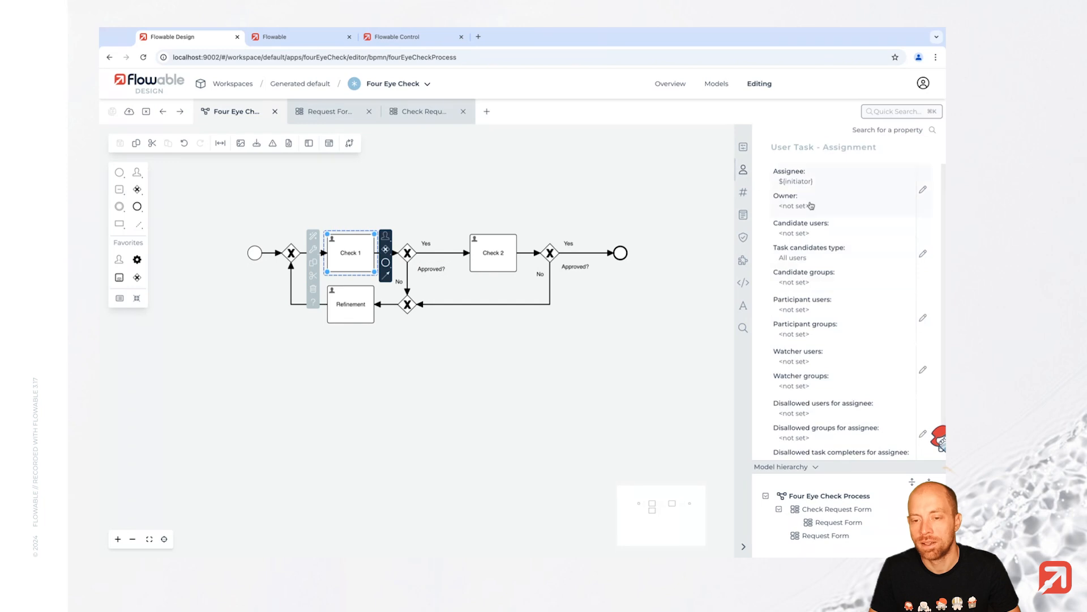
left_click(923, 191)
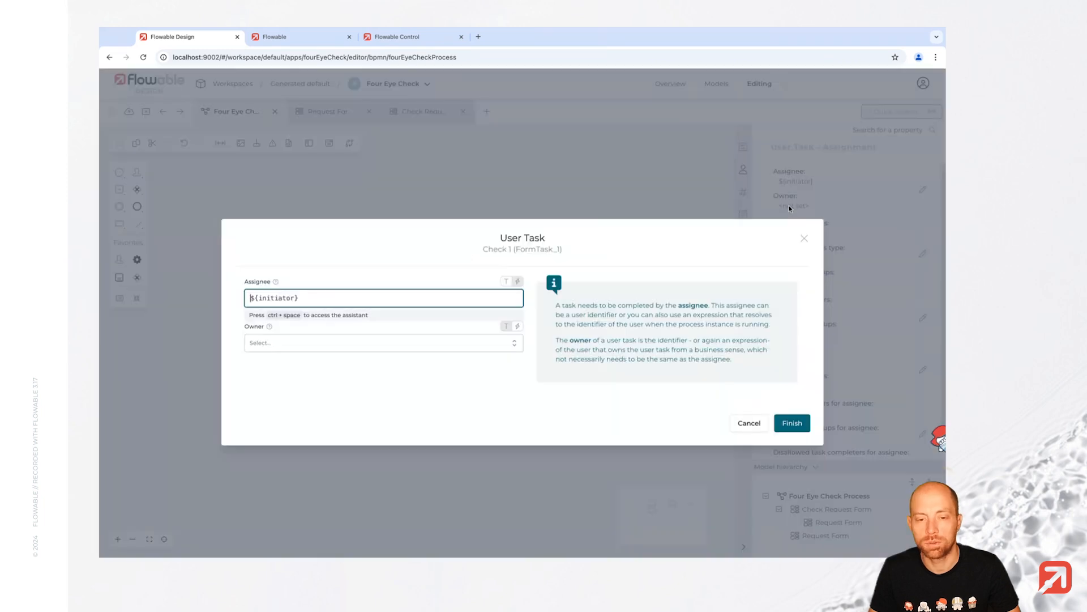
triple_click(317, 299)
key("ctrl+c")
key("BackSpace")
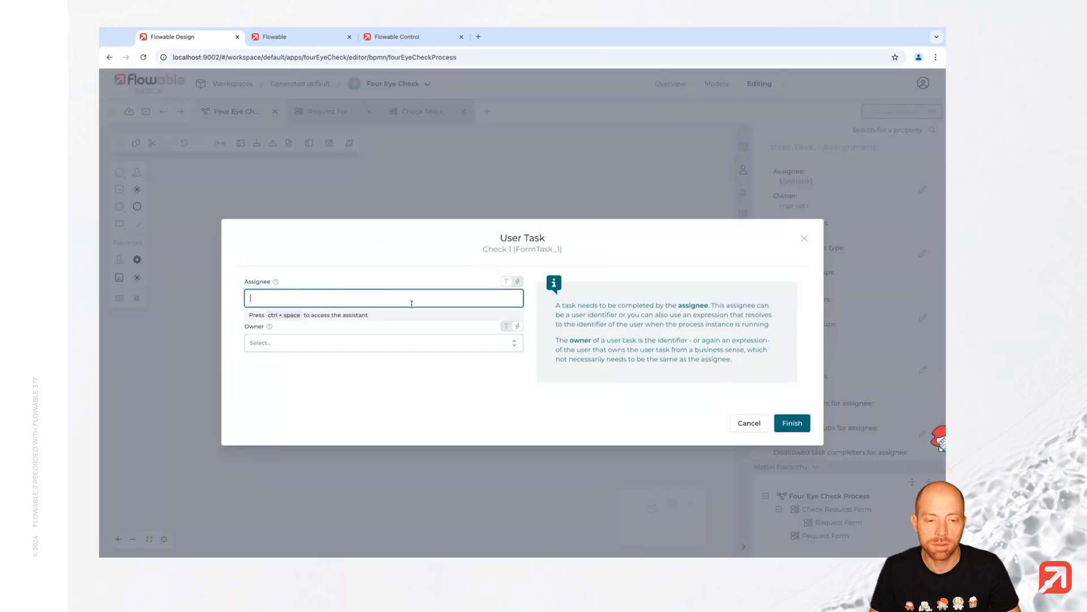
left_click(683, 419)
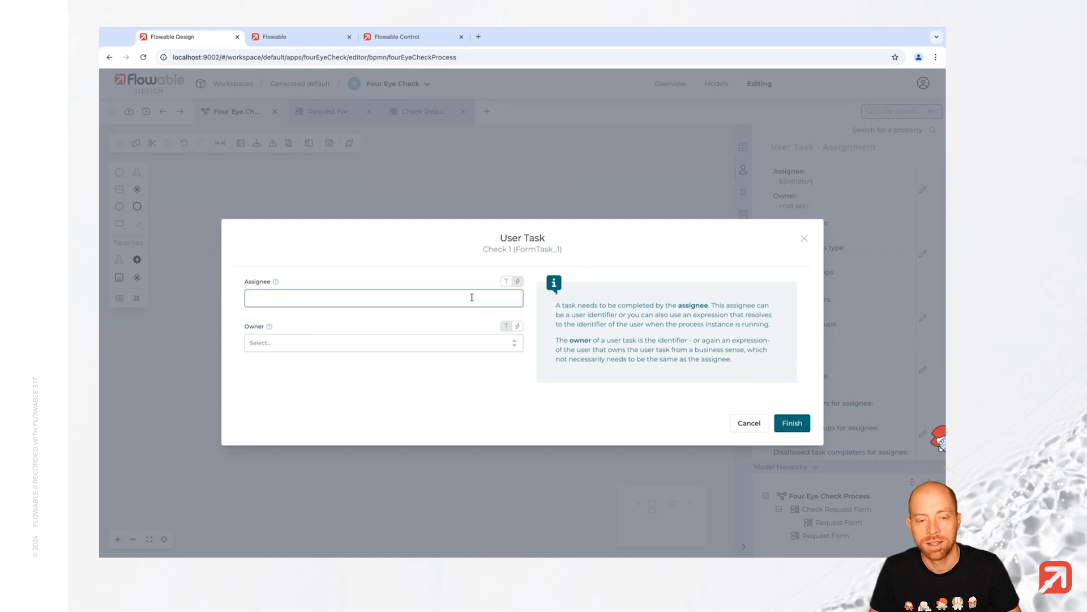
left_click(504, 283)
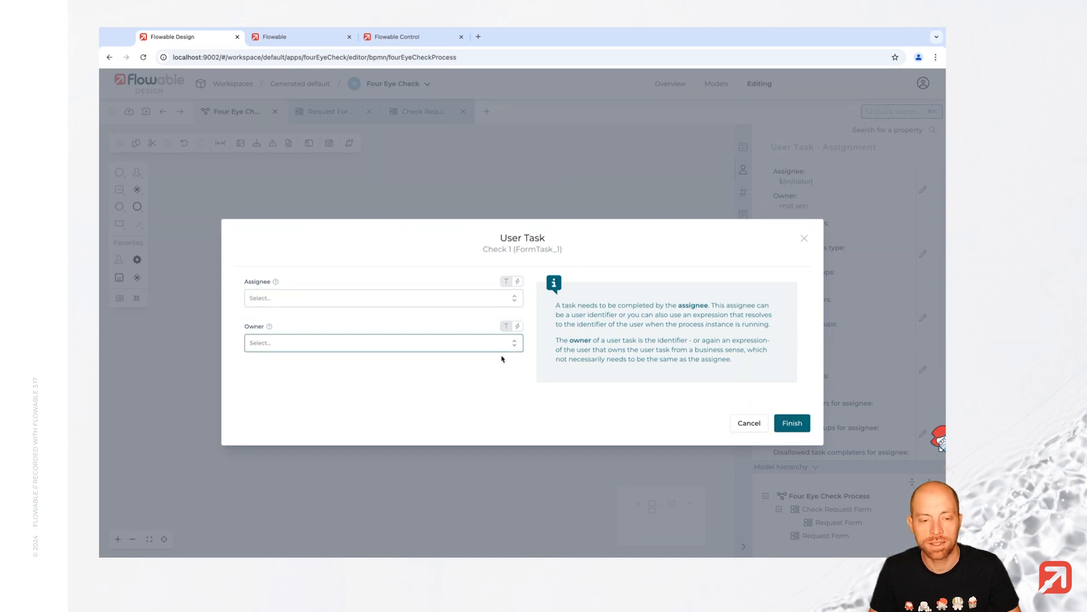
left_click(783, 420)
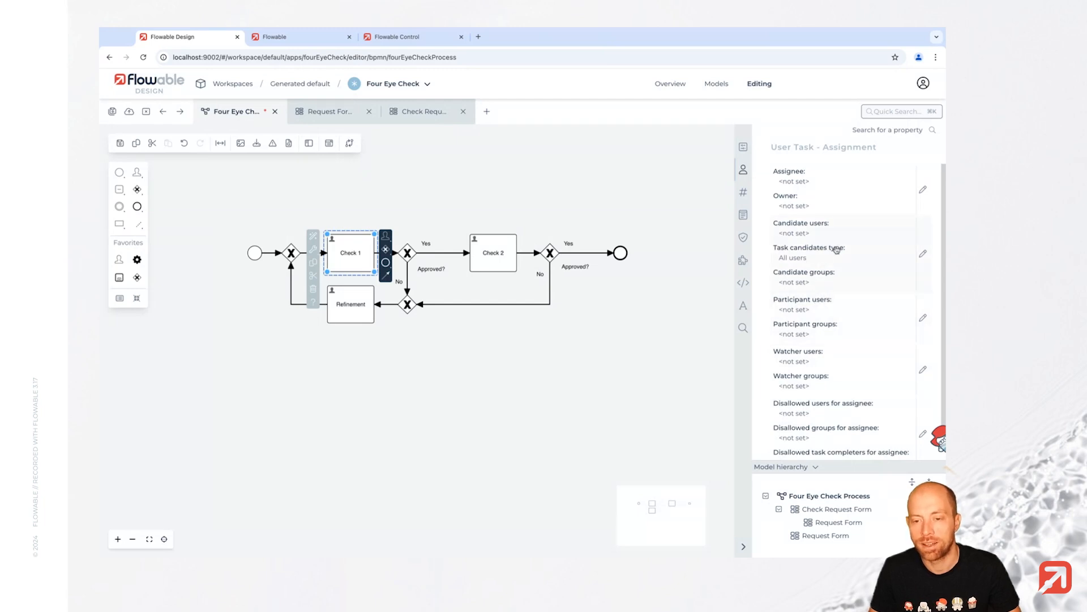
- Make Flowable User the candidate group for Check 1
left_click(852, 262)
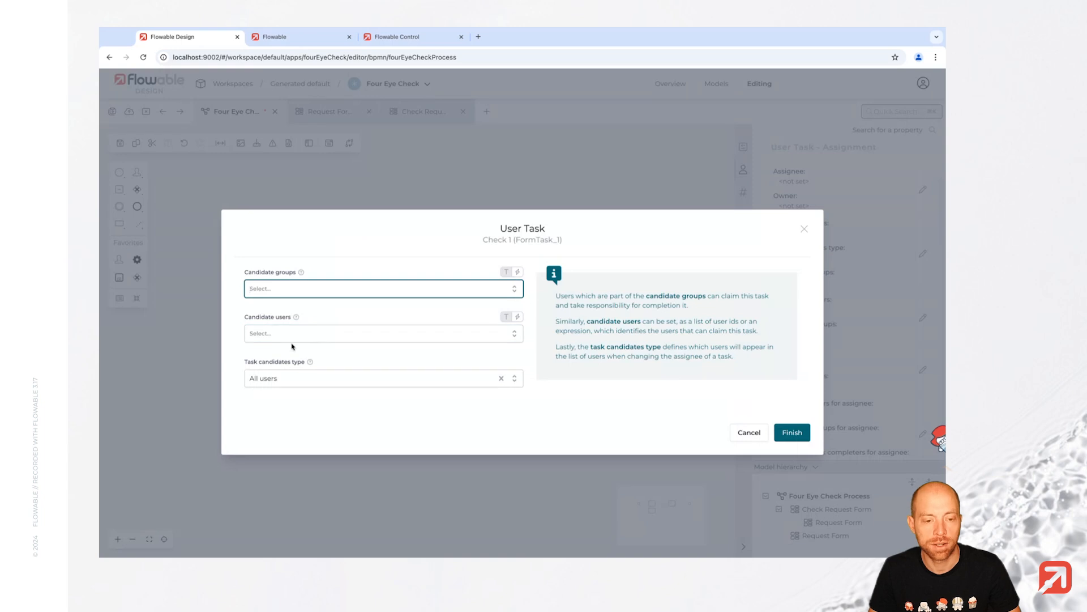
left_click(305, 377)
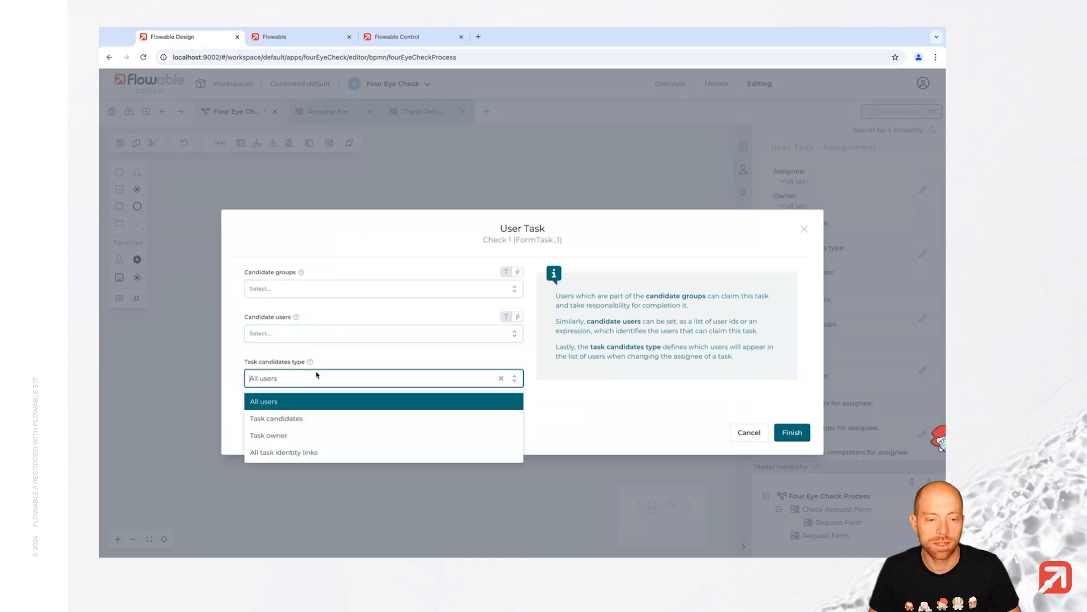
left_click(320, 333)
left_click(347, 289)
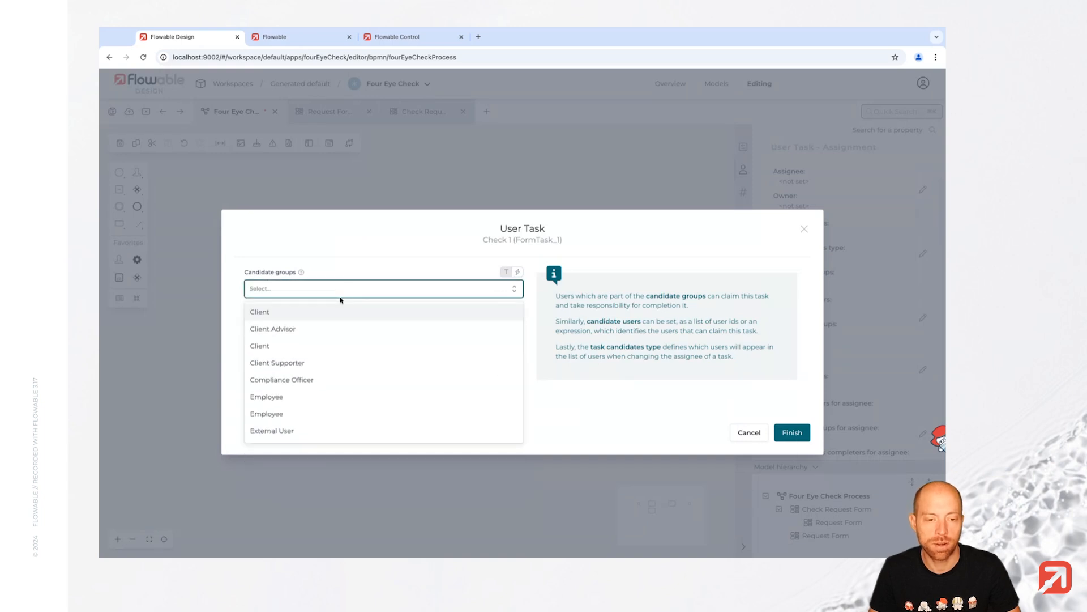
scroll(328, 407, "down", 2)
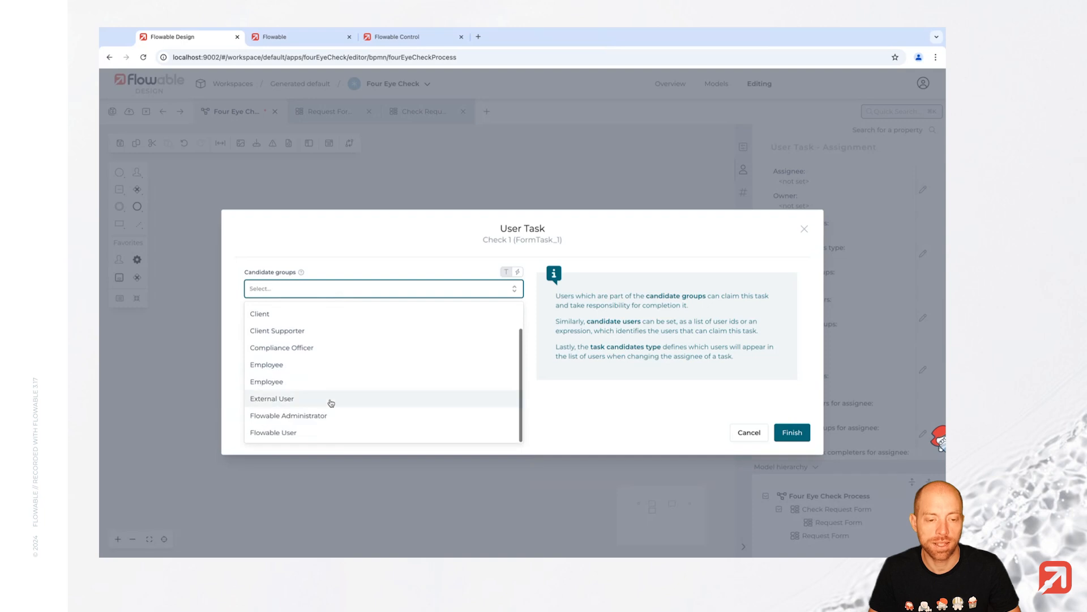
left_click(315, 429)
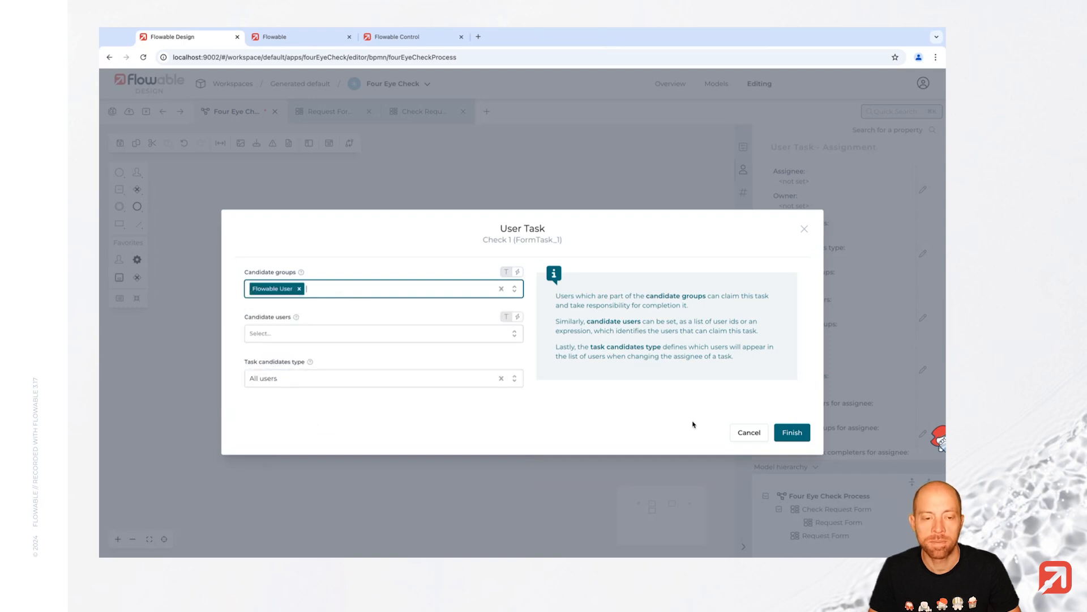
left_click(790, 432)
- Set Check 1's disallowed assignees to the expression ${initiator}
scroll(819, 364, "down", 1)
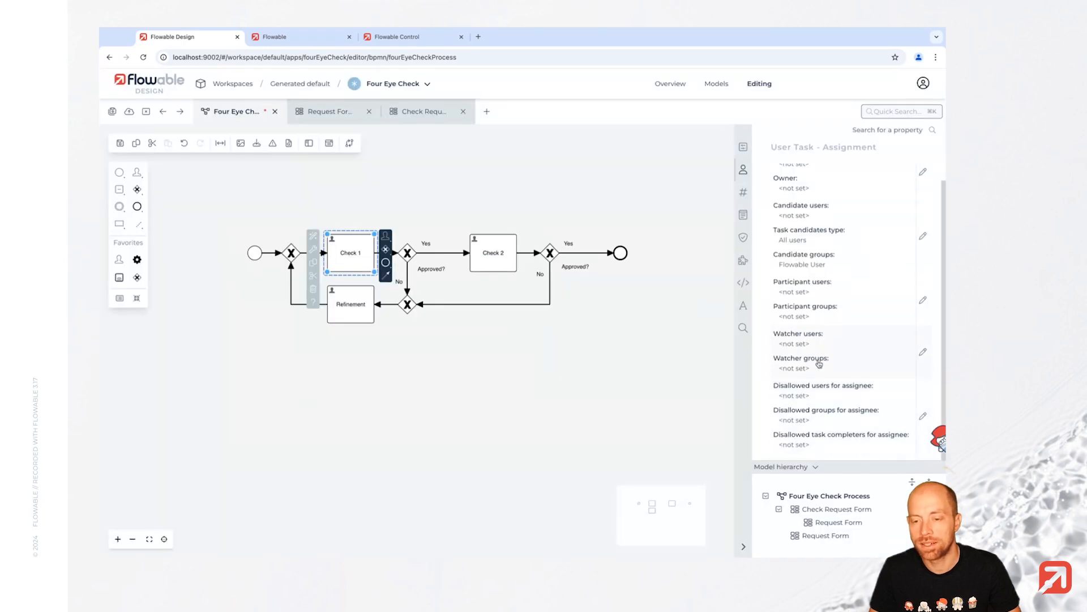
left_click(830, 402)
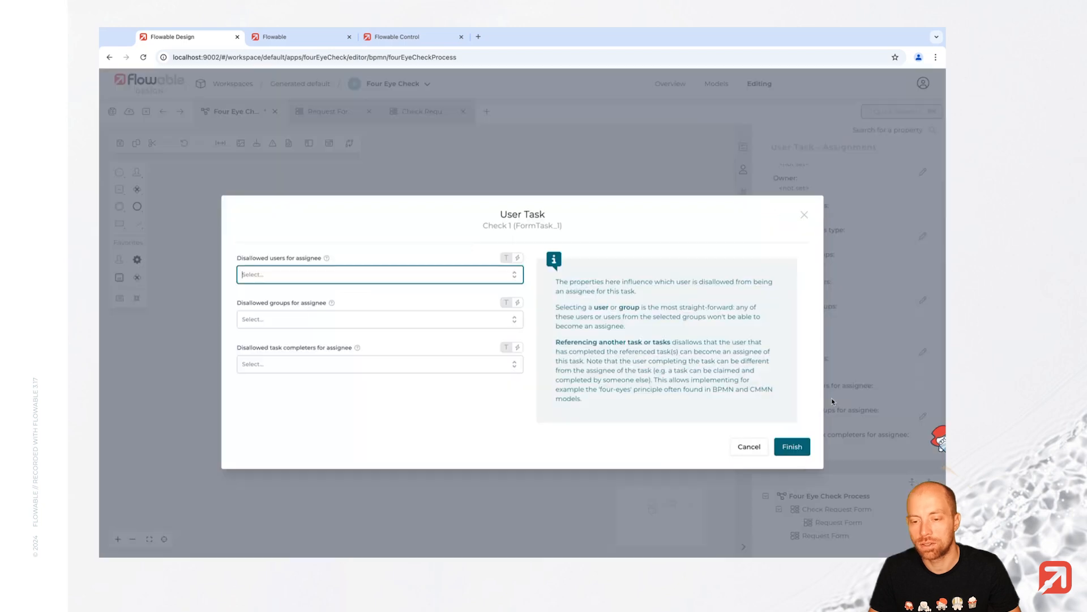
left_click(518, 258)
key("ctrl+v")
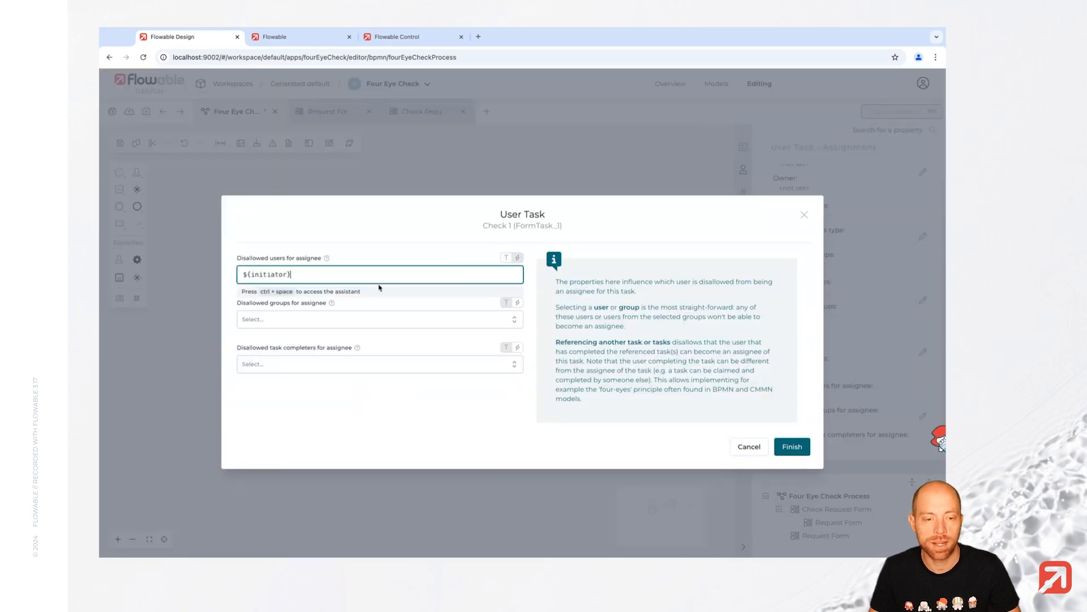
left_click(791, 447)
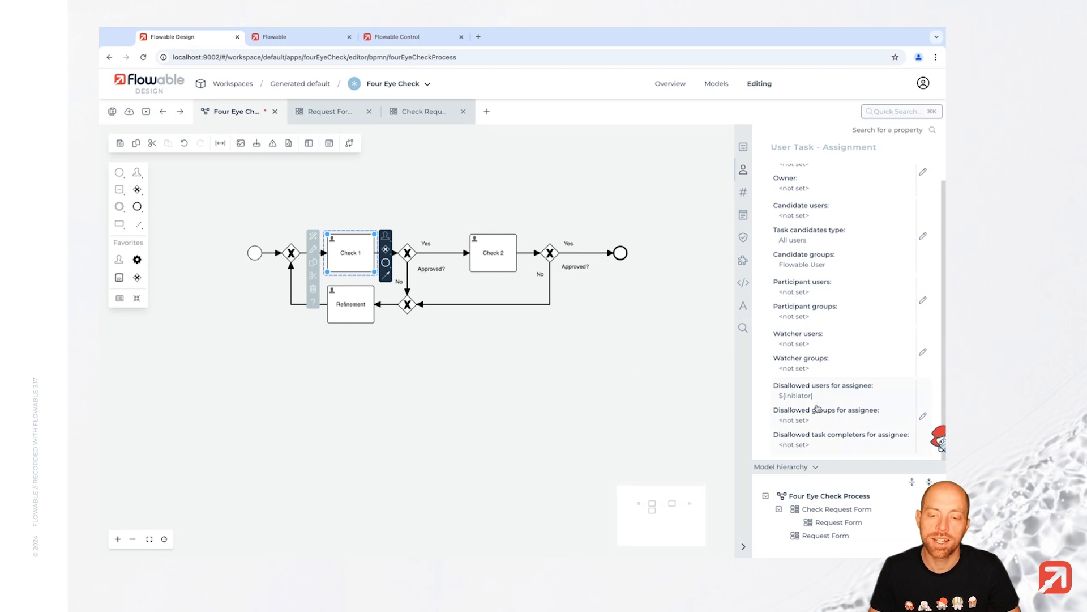
- Remove the ${initiator} assignee from Check 2
left_click(501, 255)
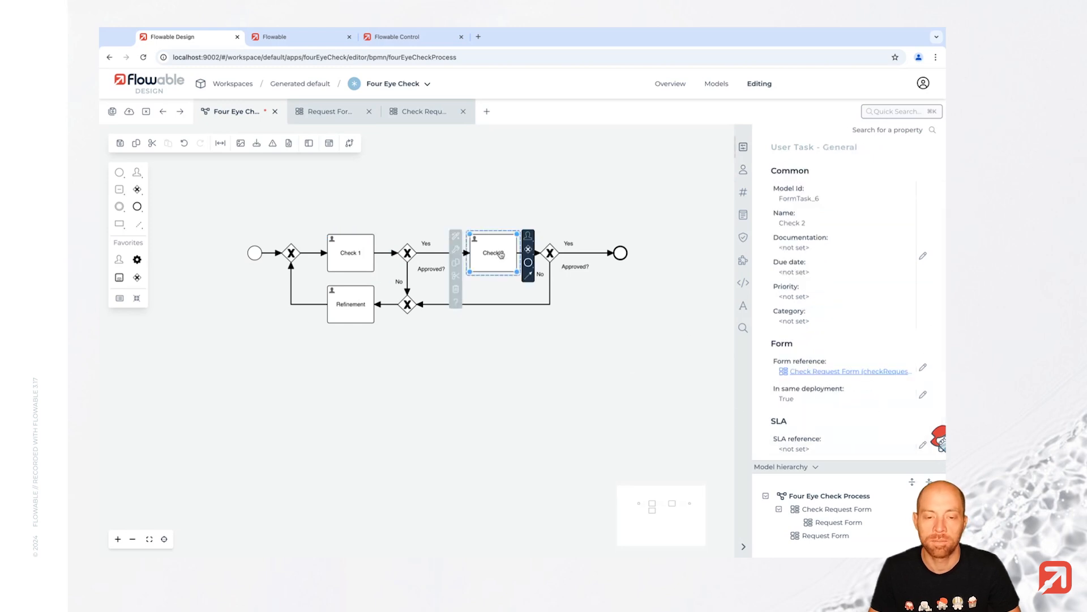
left_click(743, 170)
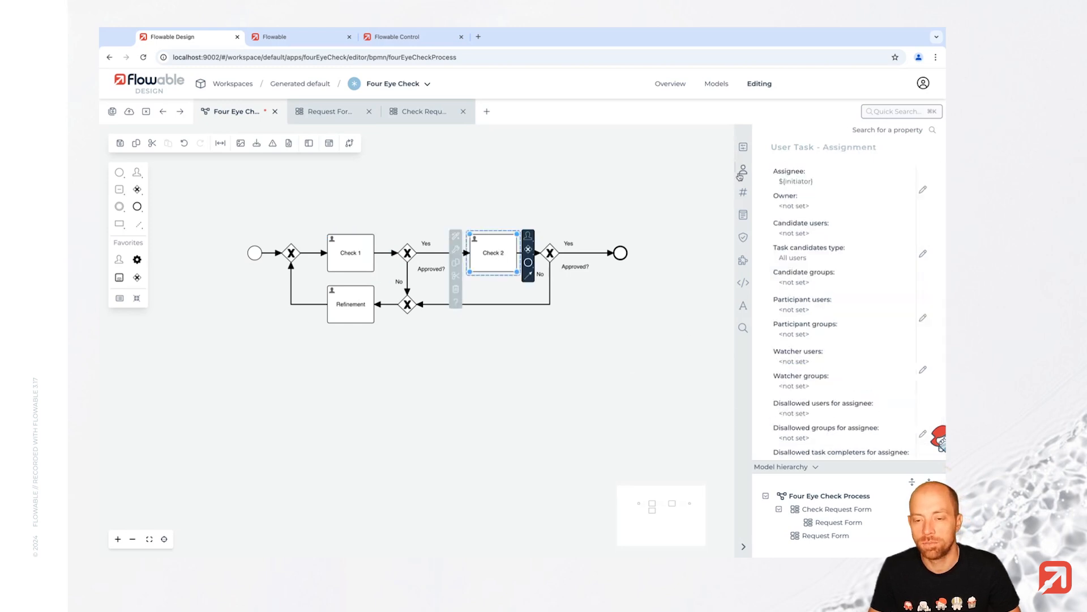
left_click(867, 190)
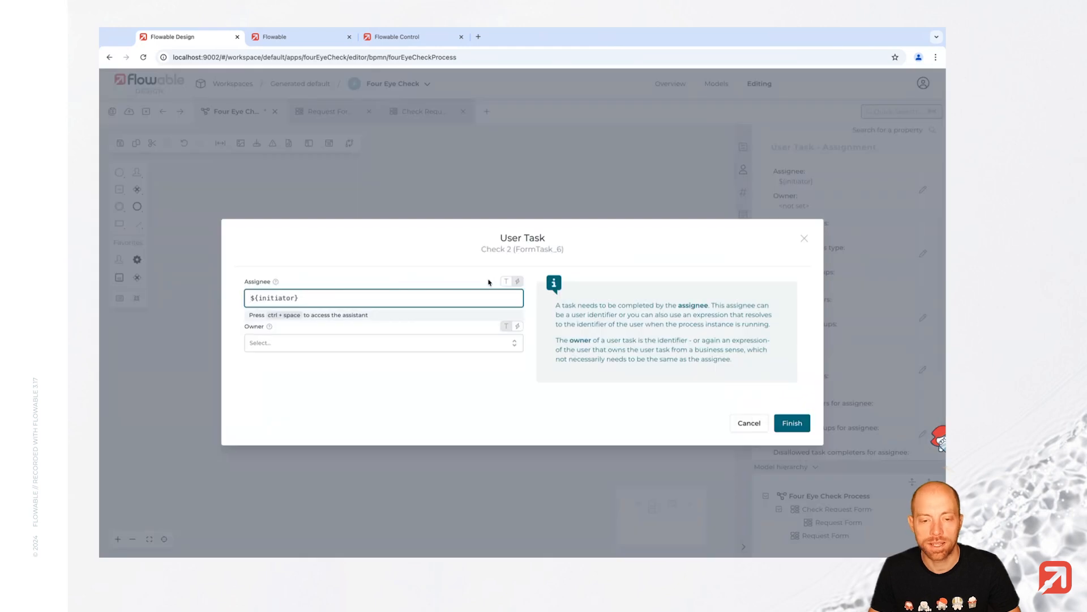
left_click(507, 281)
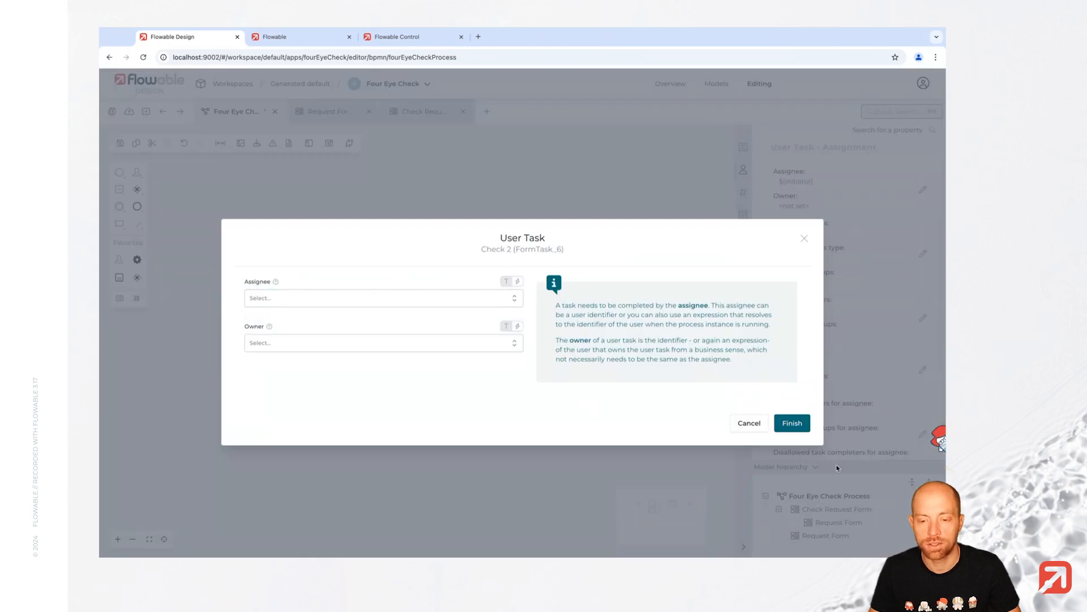
left_click(793, 424)
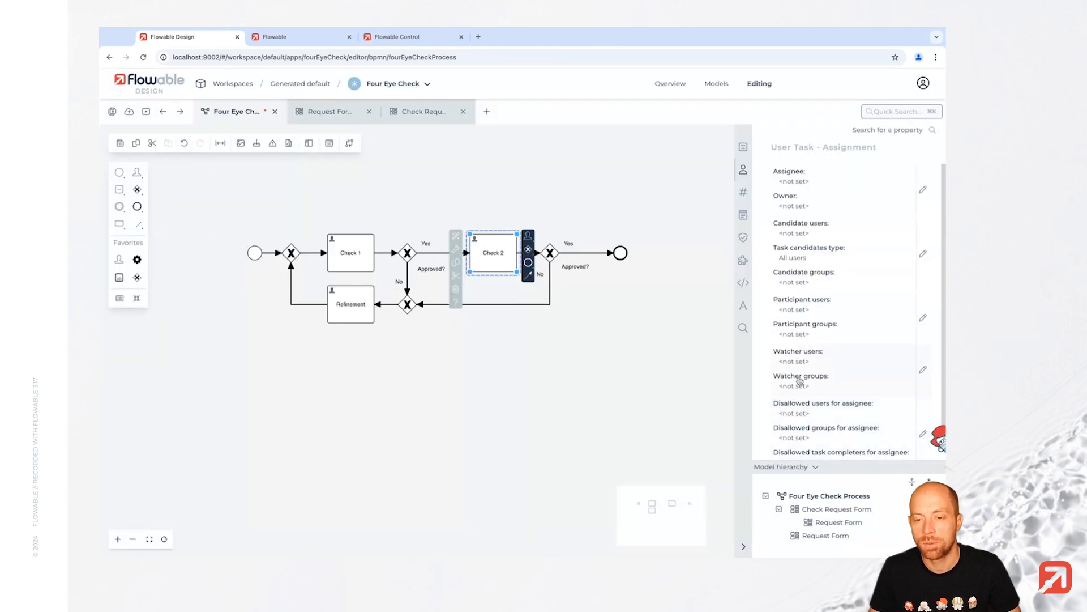
- Make Flowable User the candidate group for Check 2
left_click(852, 264)
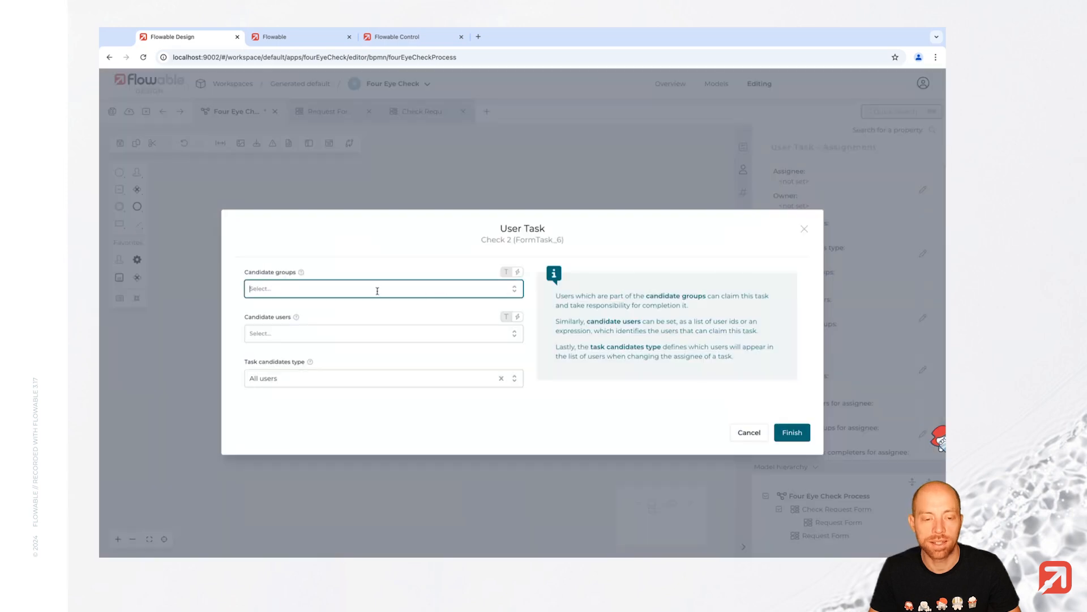
left_click(517, 283)
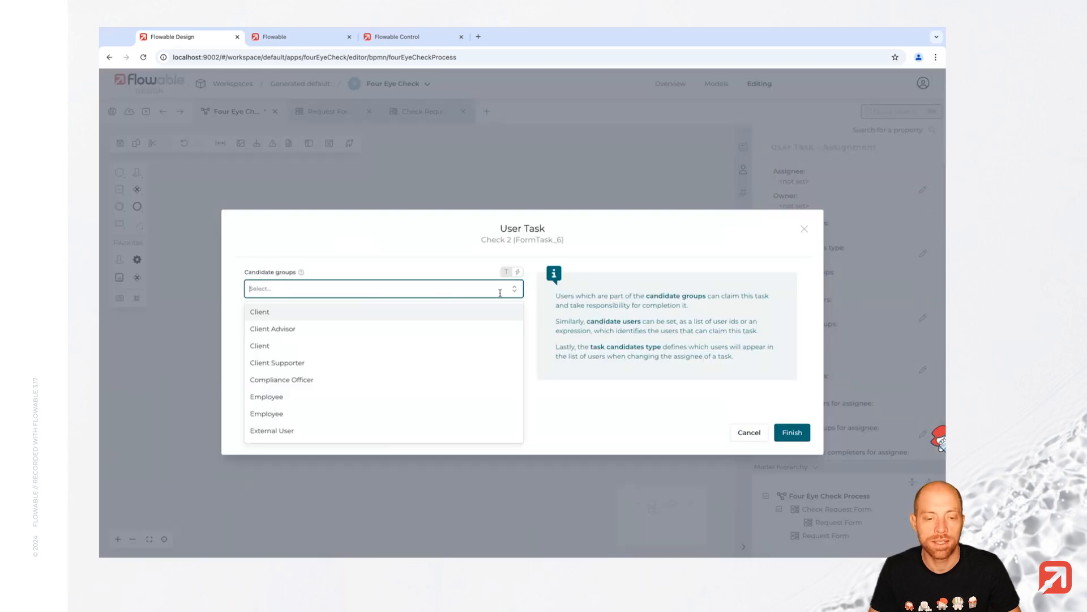
scroll(356, 390, "down", 1)
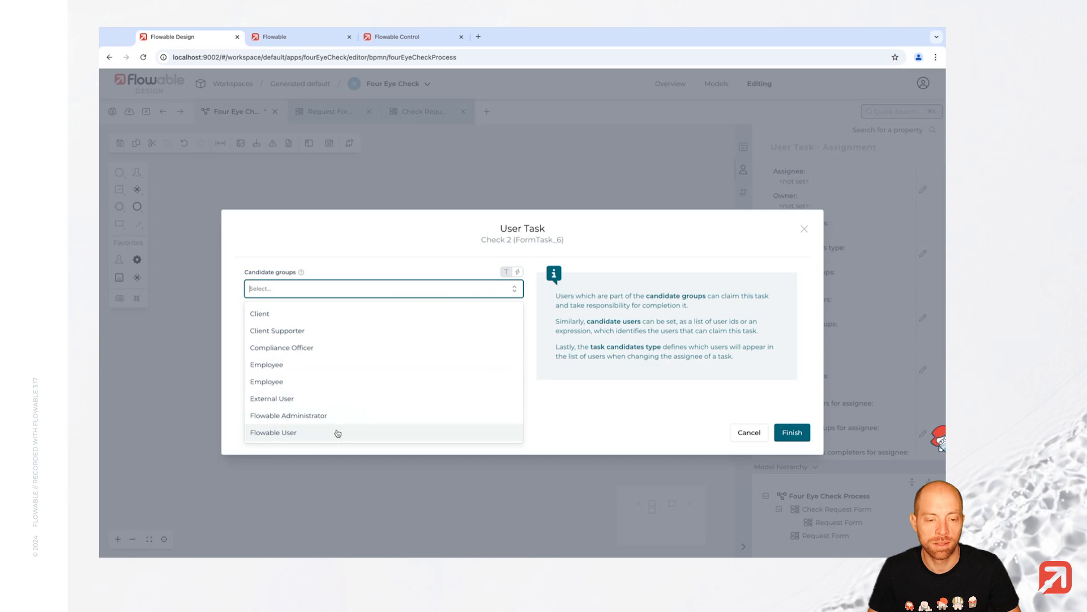
left_click(338, 433)
left_click(792, 432)
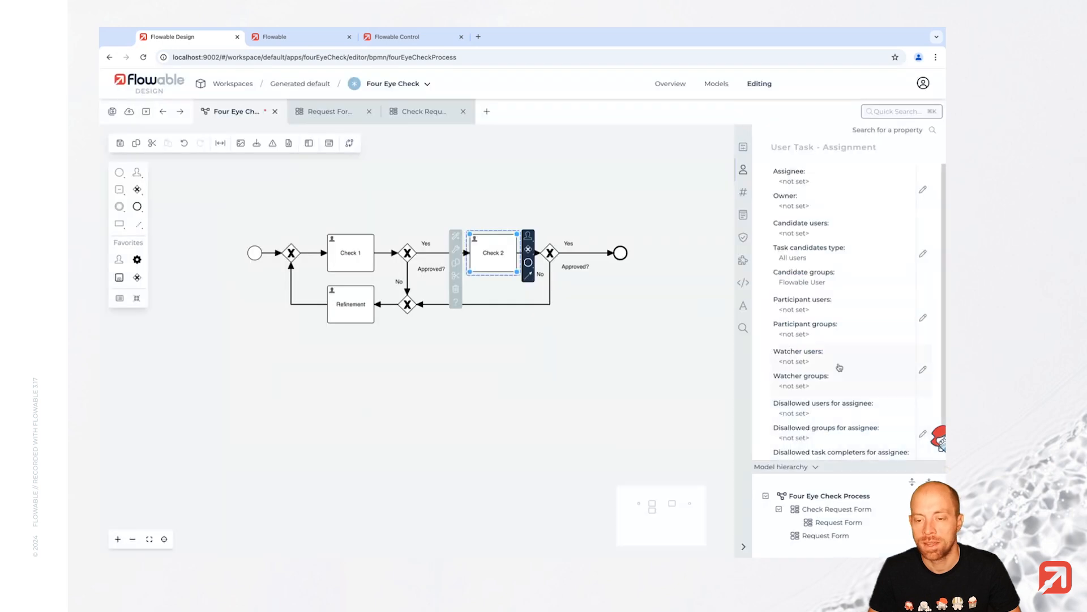
- Bar ${initiator} and Check 1's completer from being Check 2's assignee, then save
scroll(839, 367, "down", 1)
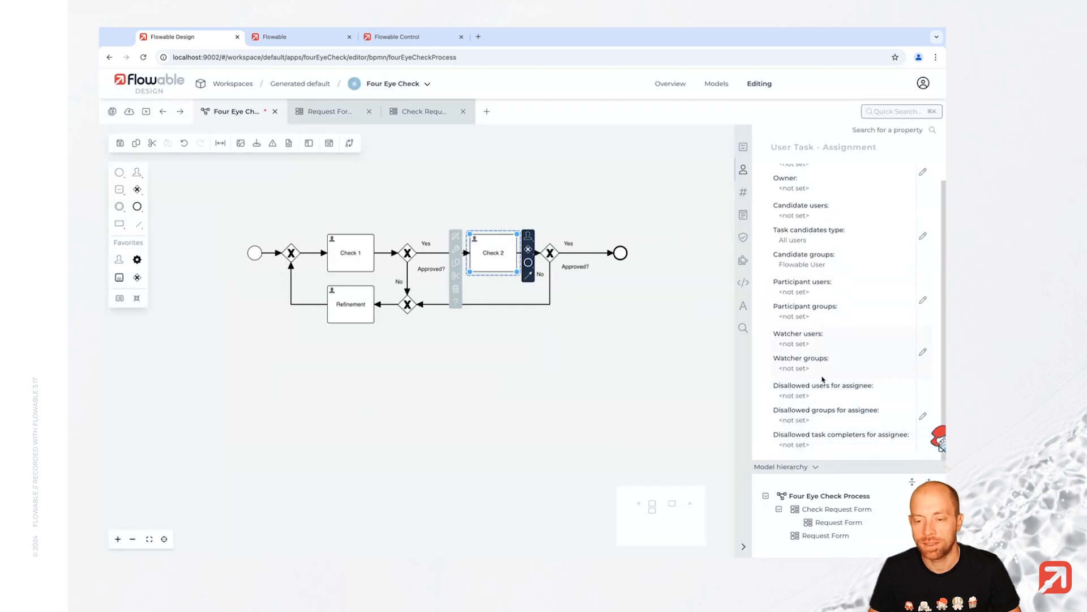
left_click(842, 401)
left_click(502, 259)
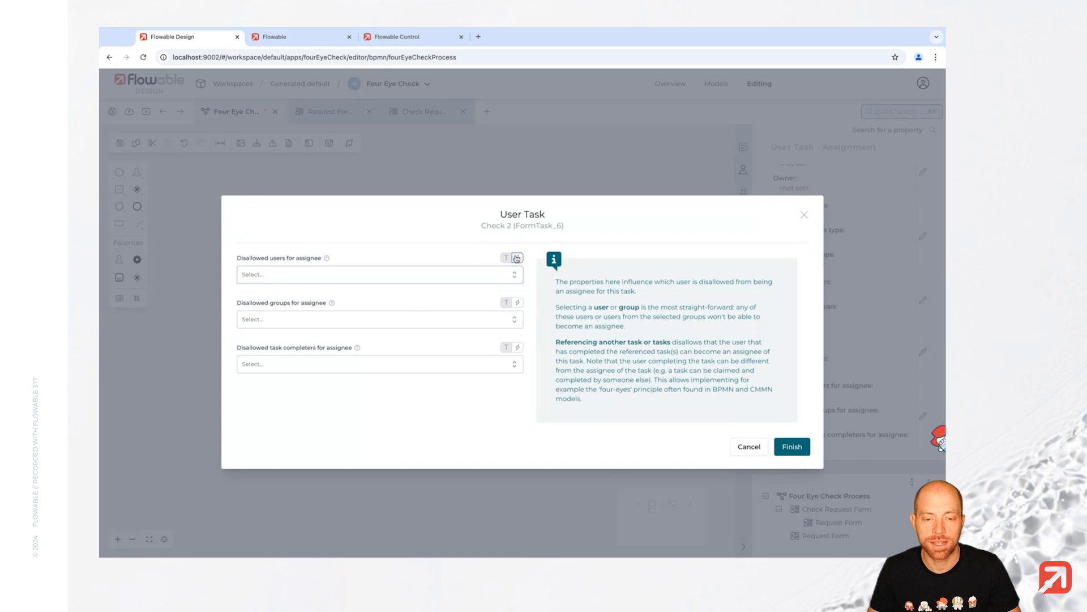
left_click(384, 280)
type("${initiator}")
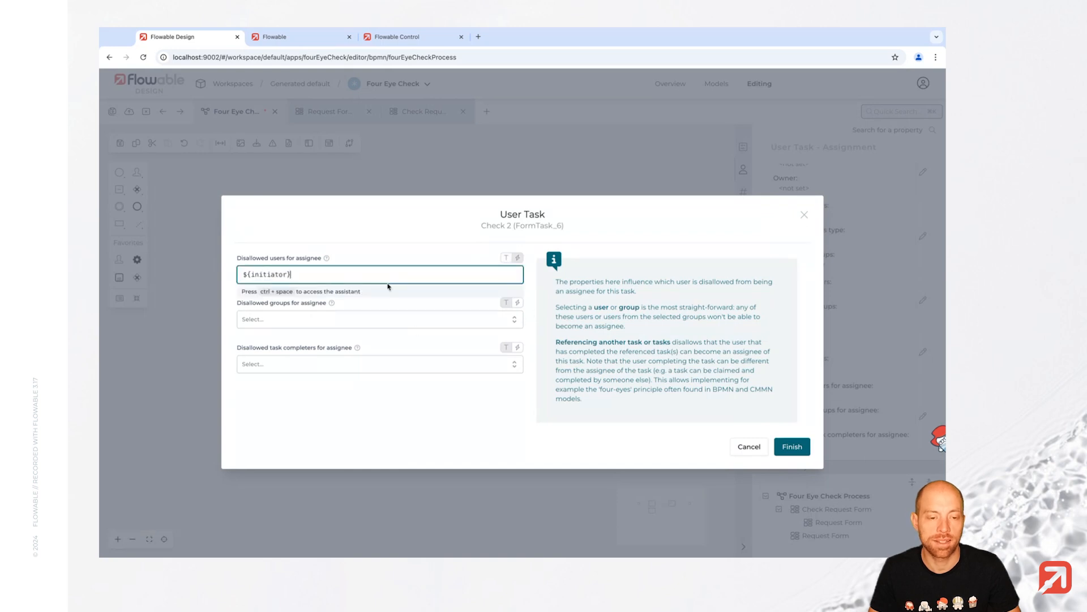
left_click(478, 435)
left_click(254, 360)
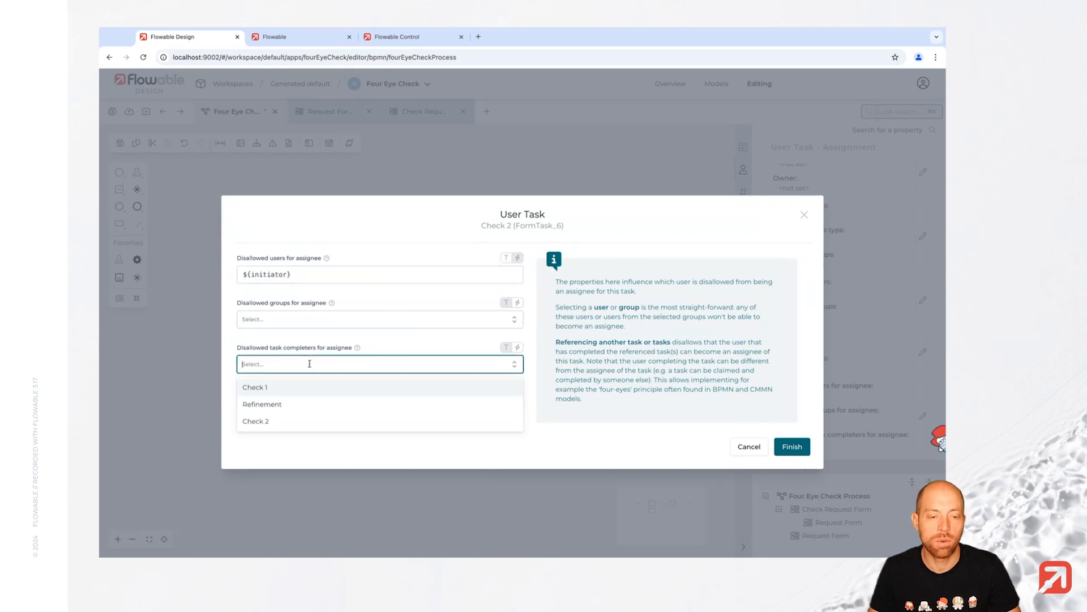
left_click(293, 387)
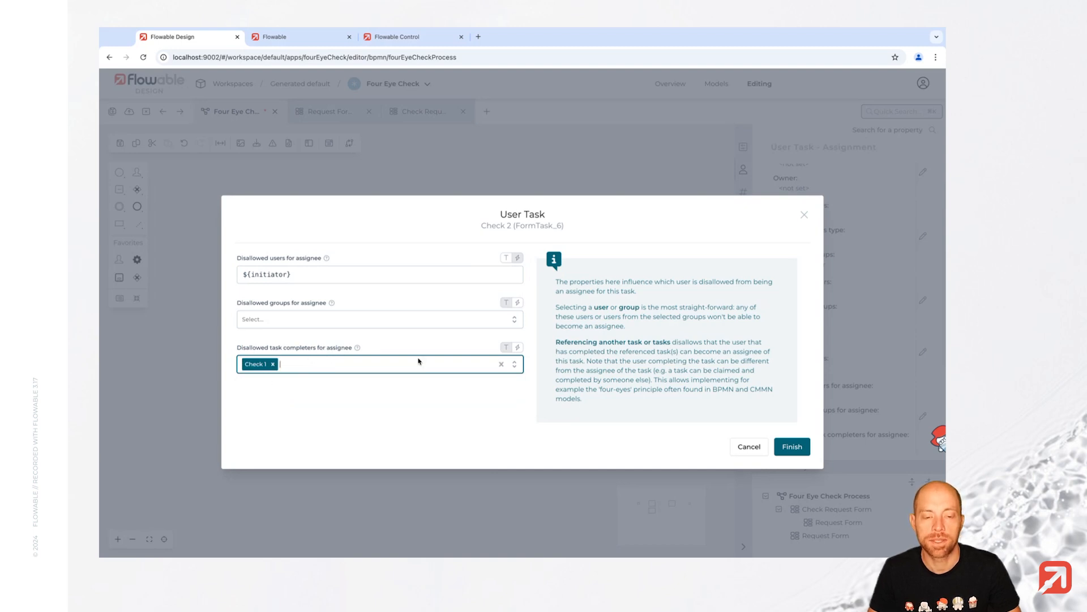
left_click(795, 446)
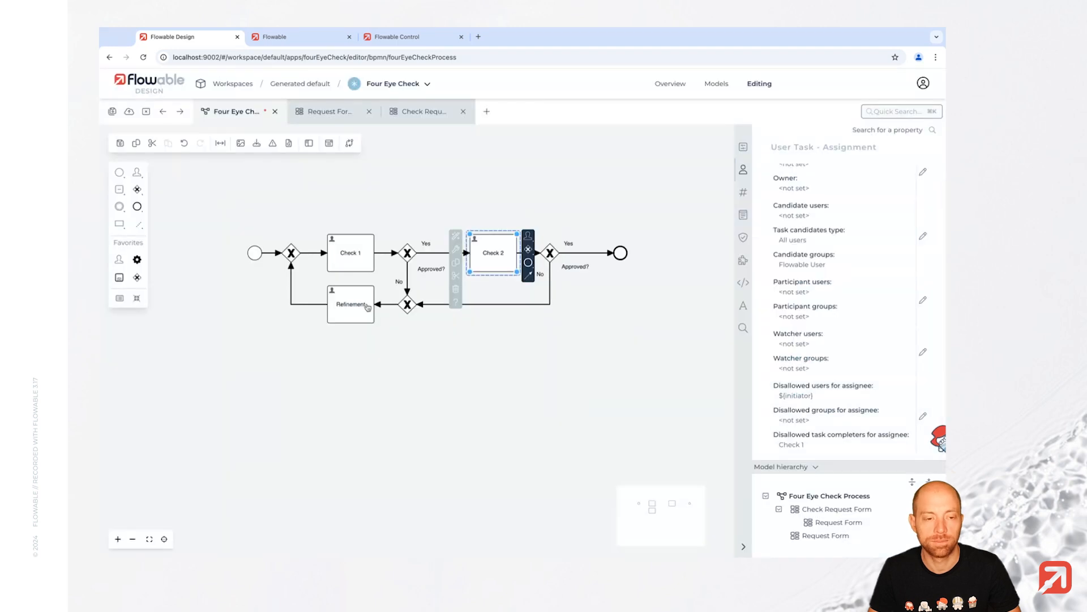
left_click(120, 148)
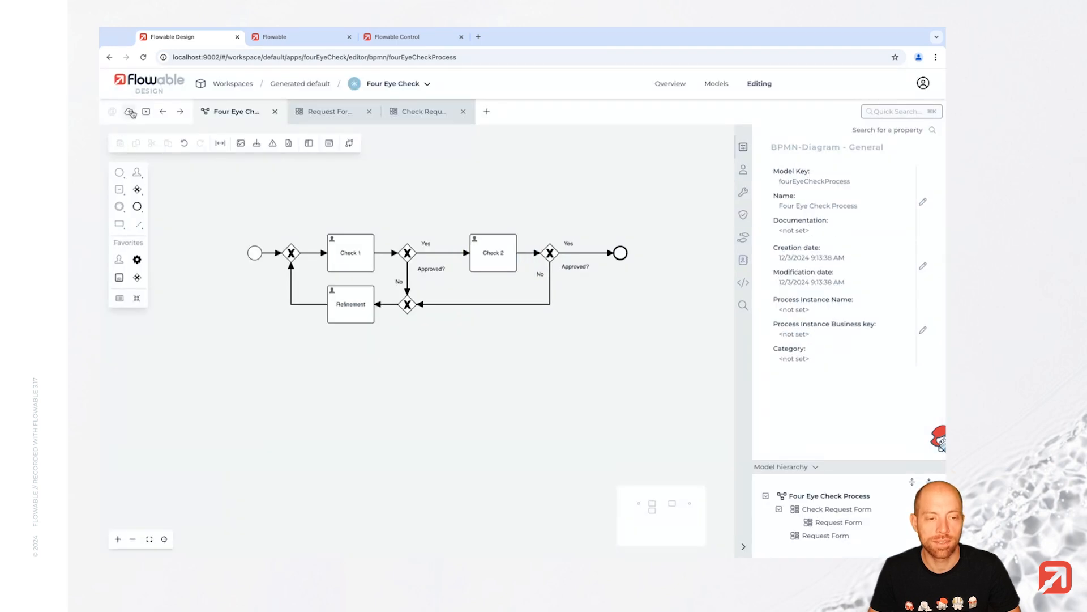
- Publish the Four Eye Check app to the default target and go to the Flowable sign-in page
left_click(130, 112)
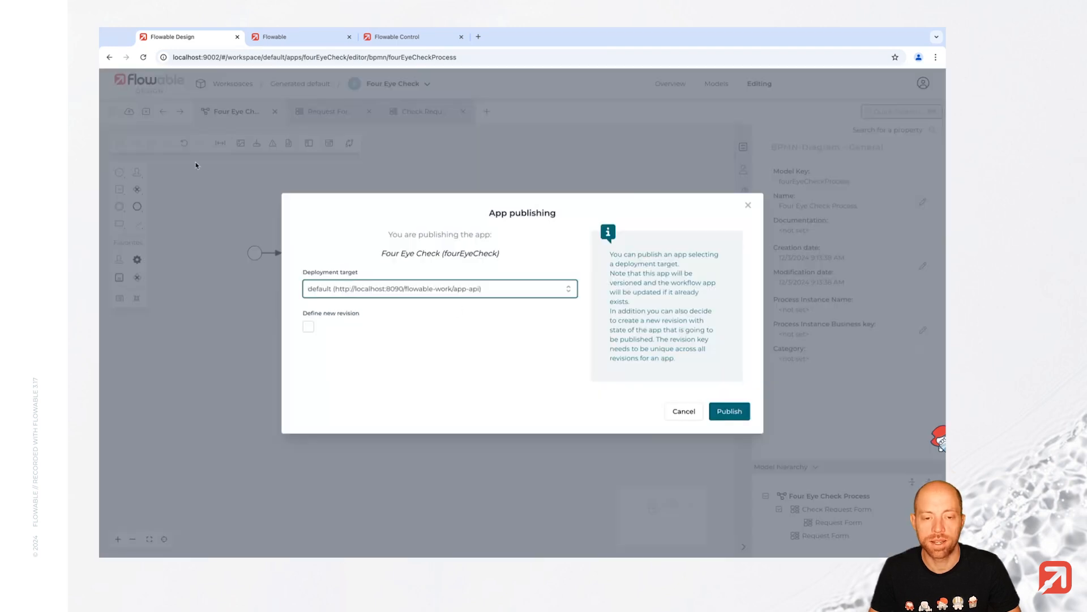
left_click(719, 411)
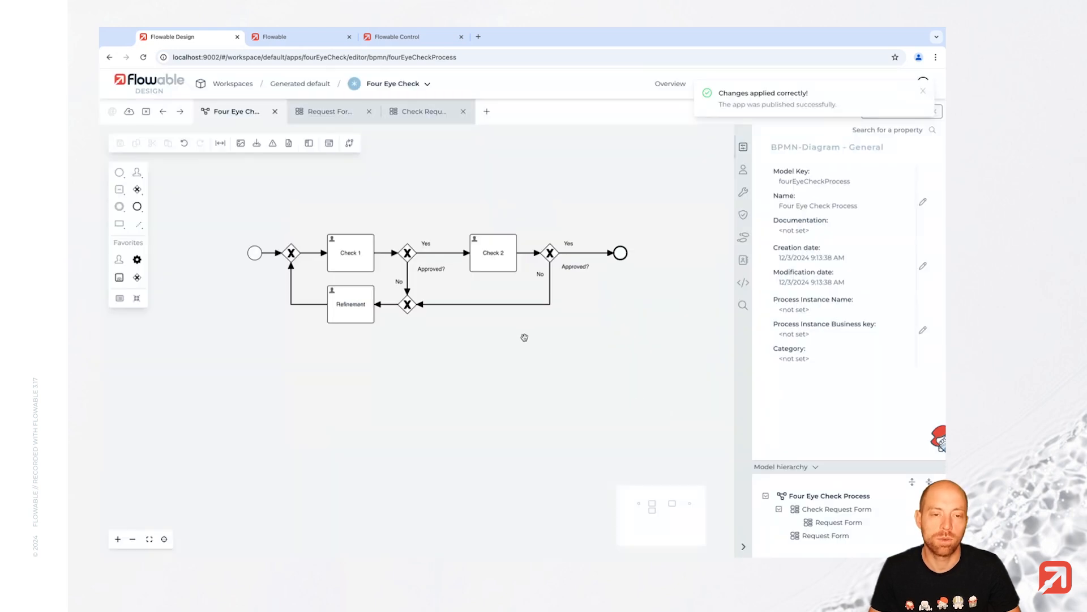
left_click(281, 40)
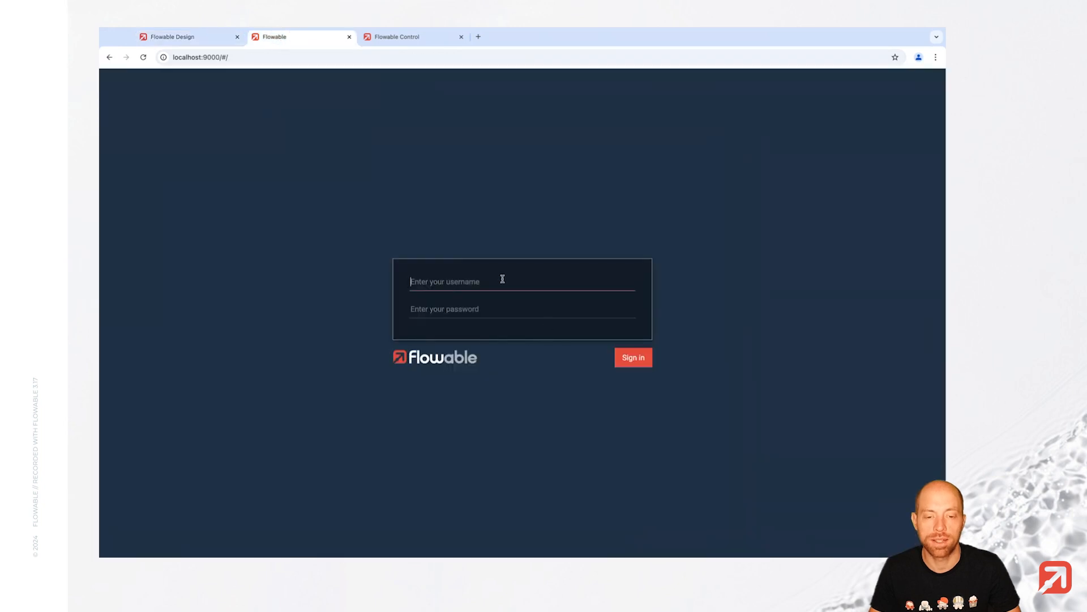
- Sign in with the client advisor's username and password, then dismiss the browser's save-password prompt
type("shane.bowen")
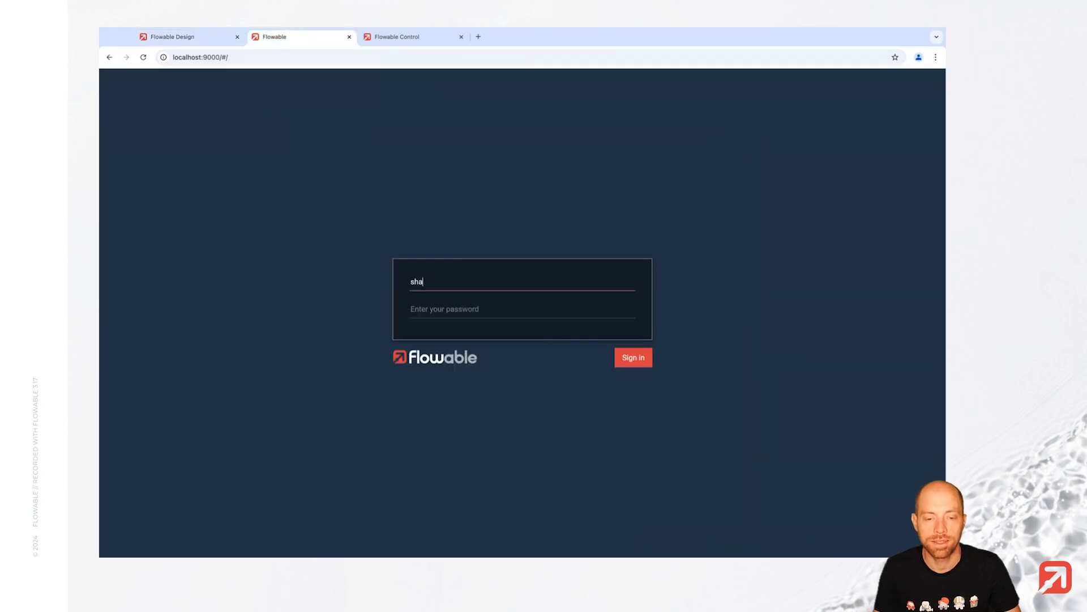
key("Tab")
type("te")
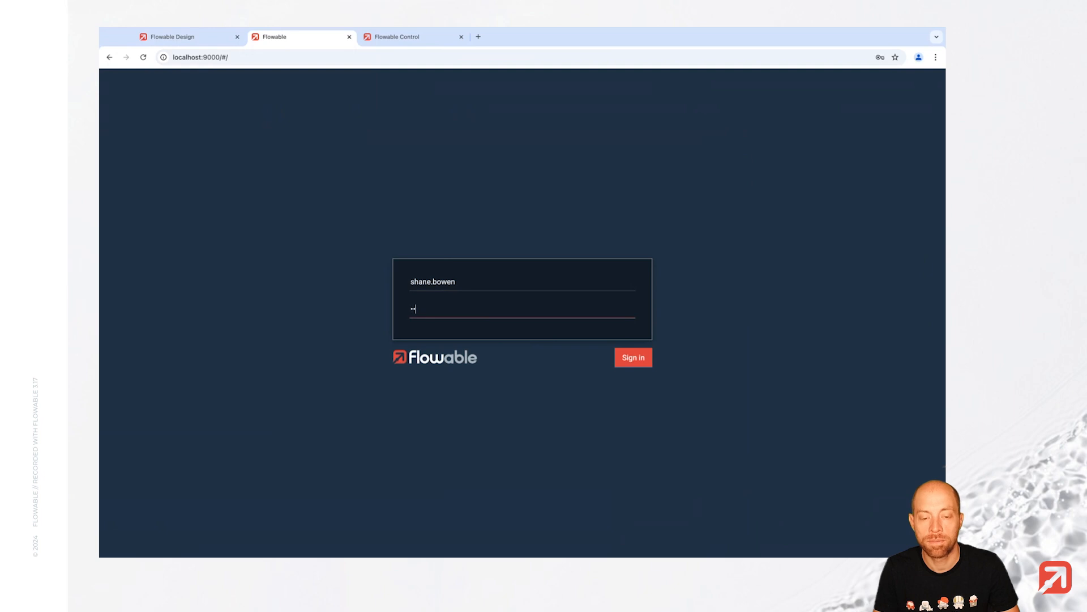
key("Return")
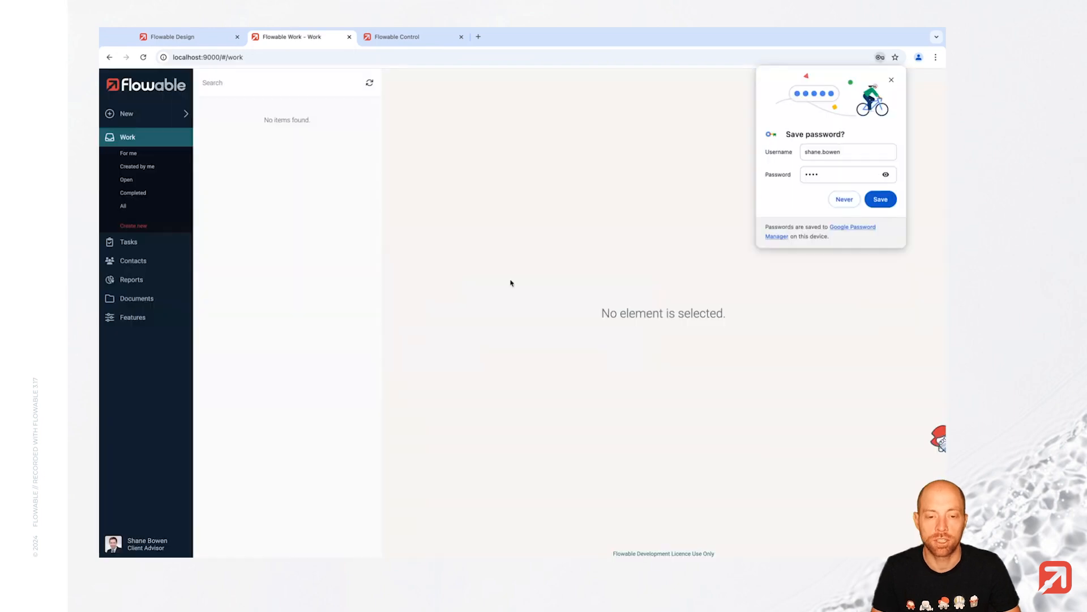
left_click(892, 79)
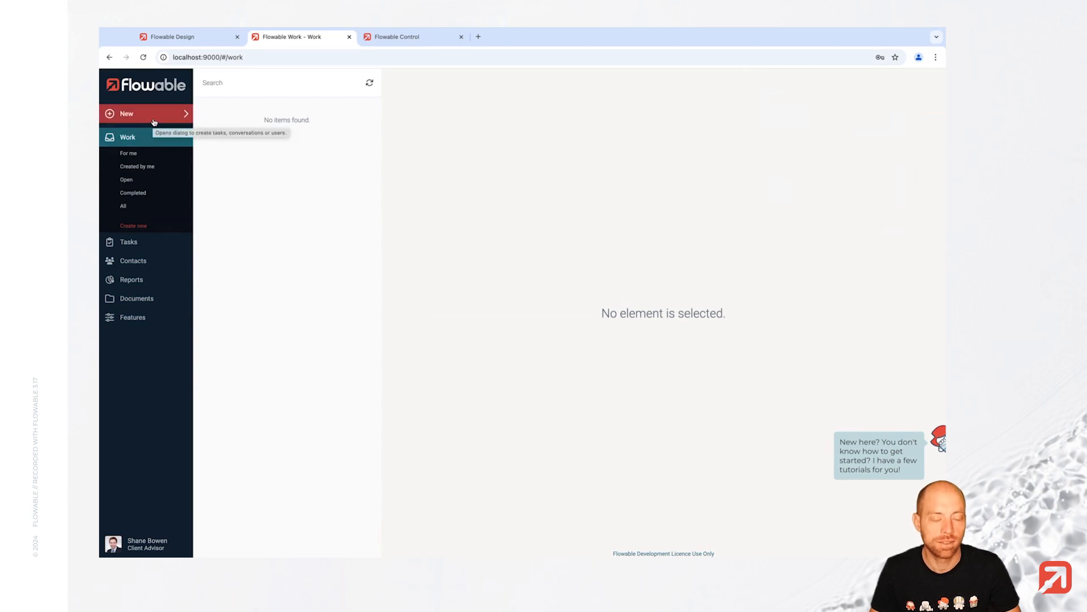
- Submit a new Four Eye Check request 'Test Request 1' asking for sweets, then try claiming Check 1
left_click(154, 121)
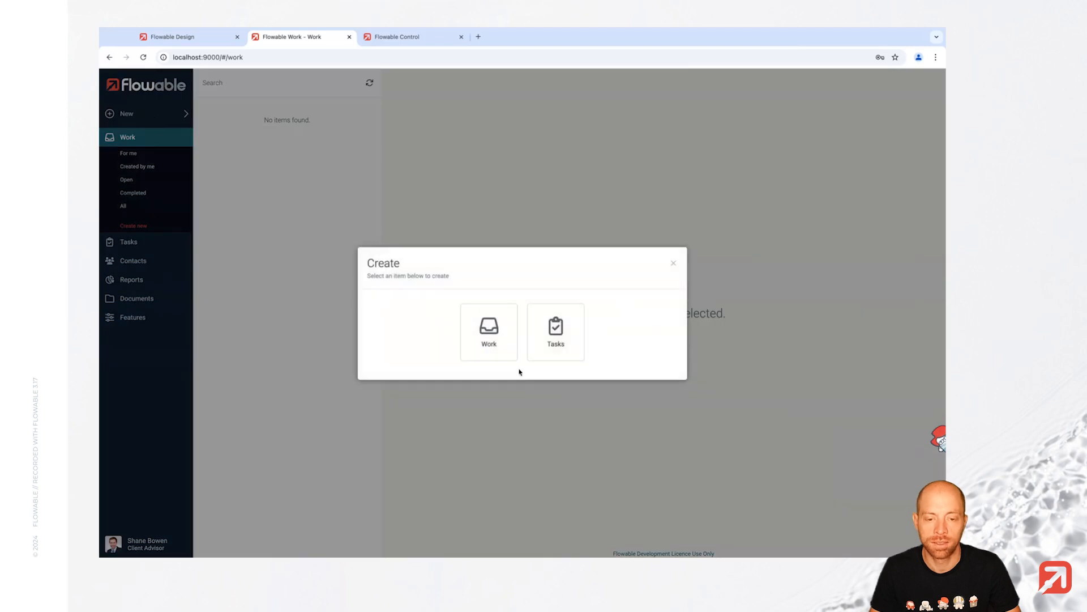
left_click(488, 331)
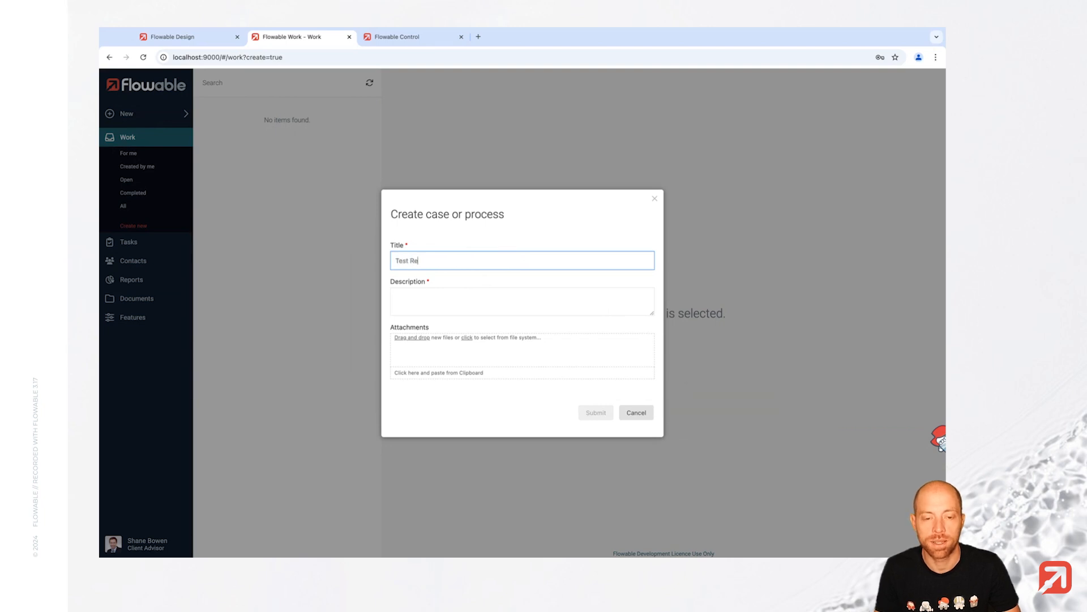
left_click(396, 295)
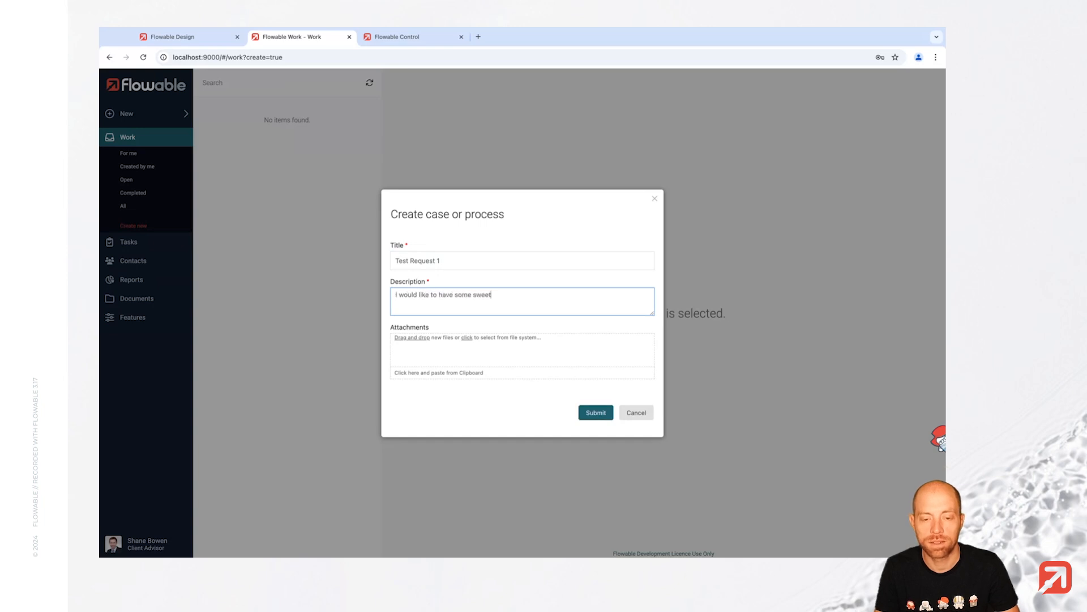
left_click(609, 420)
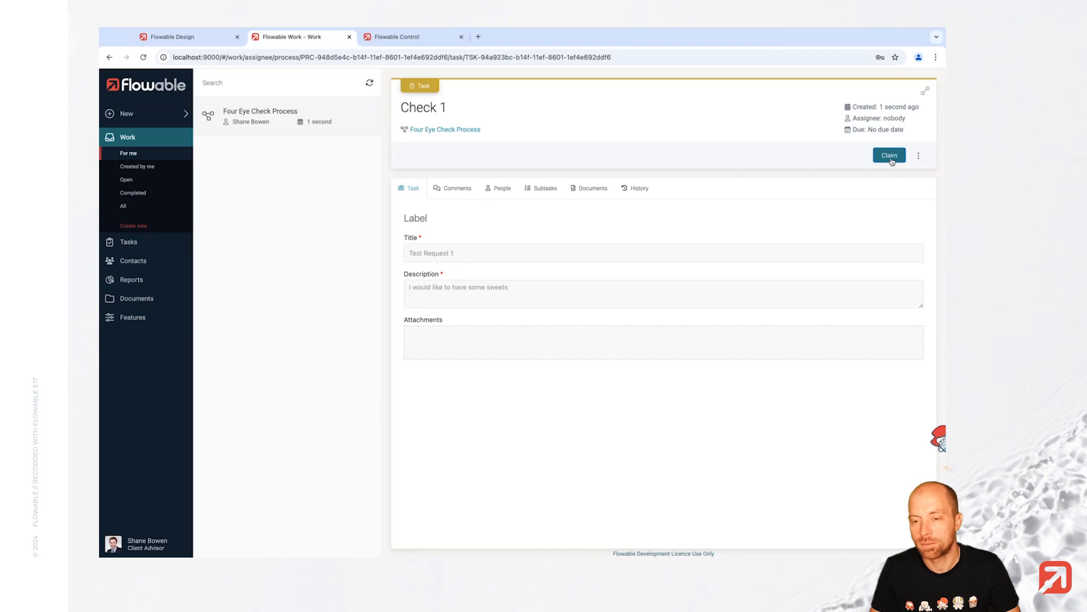
left_click(892, 159)
left_click(597, 342)
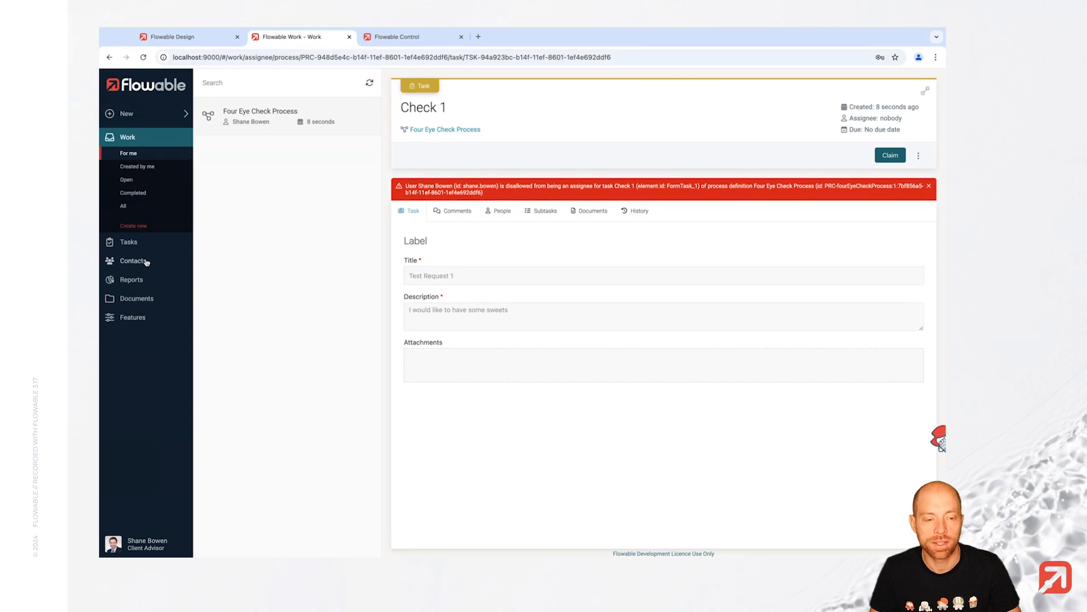
- Browse the contacts list, return to the Work inbox, and bring up the profile menu
left_click(147, 261)
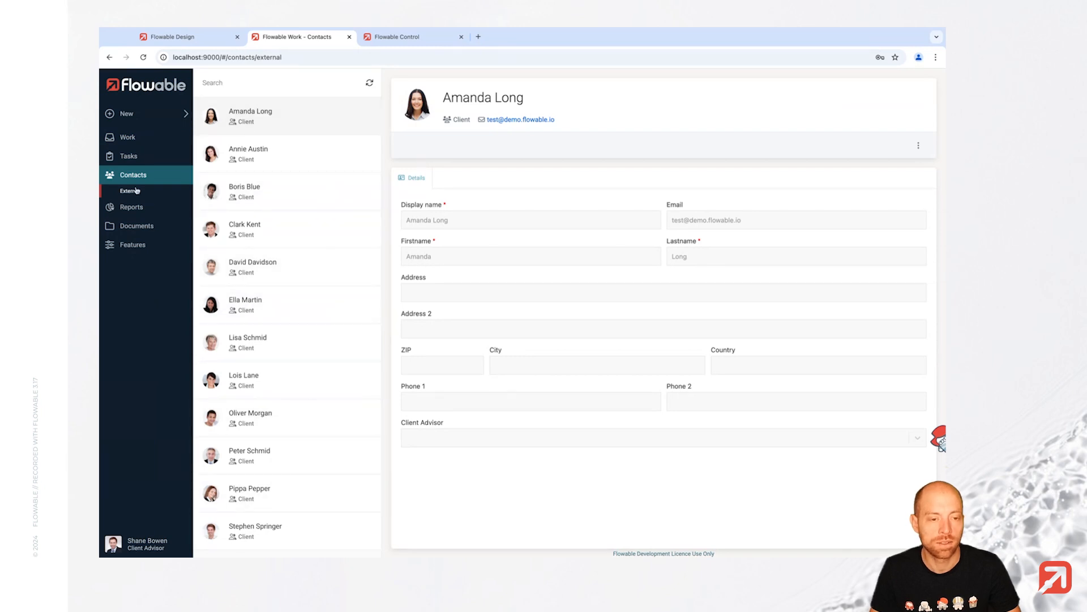
left_click(133, 138)
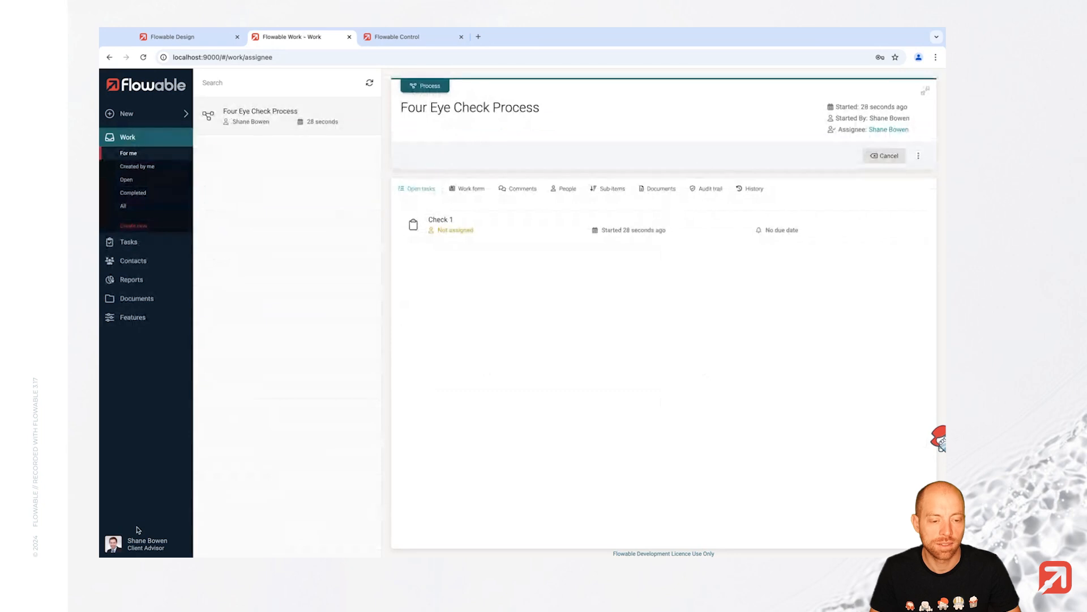
left_click(143, 544)
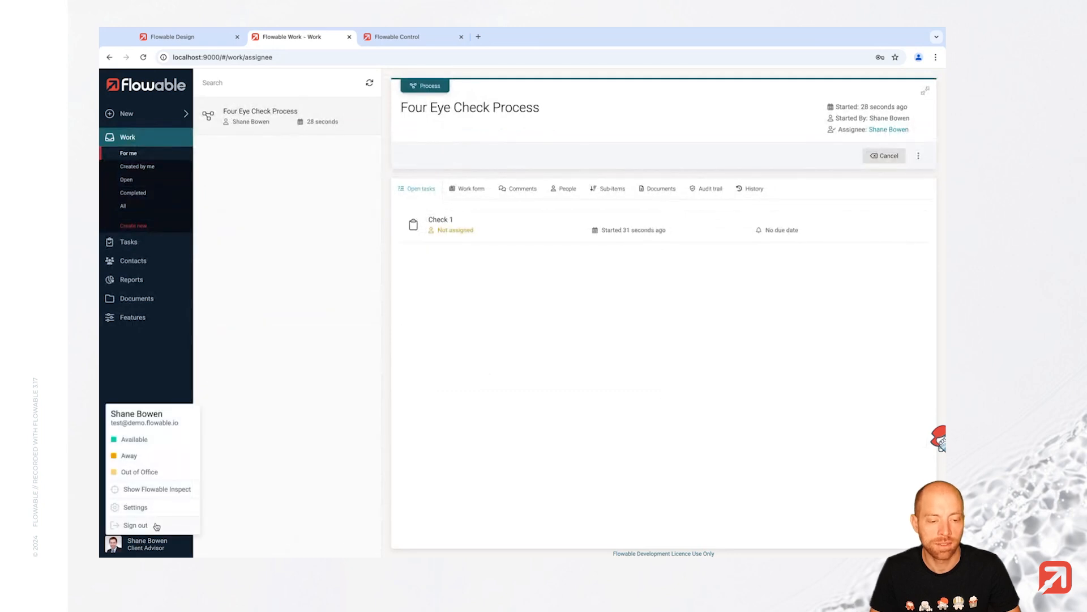
- Sign out and log back in as admin with the administrator's password
left_click(136, 525)
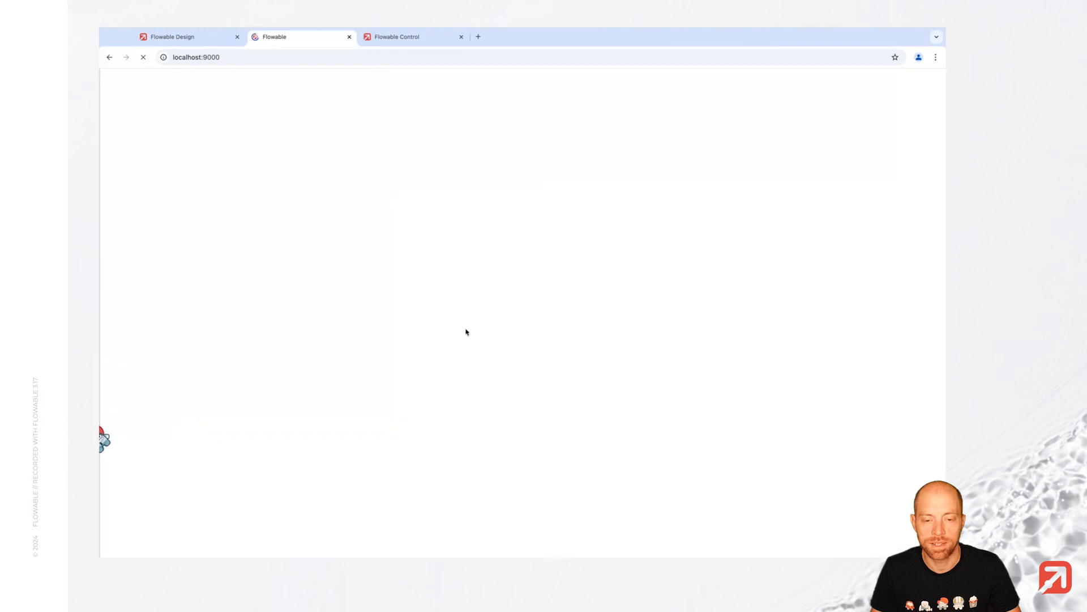
type("admin")
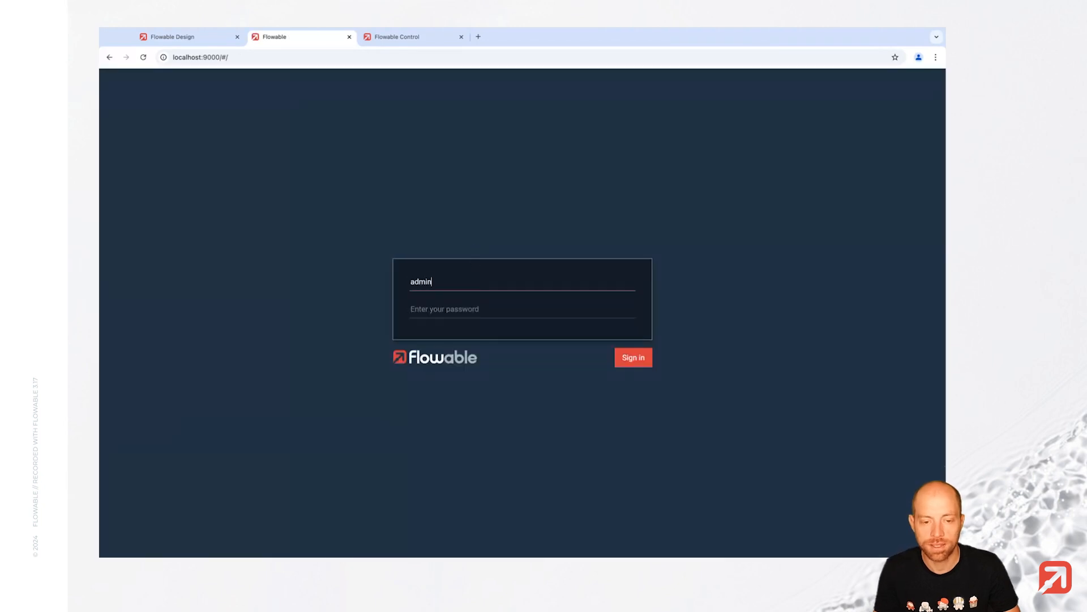
key("Tab")
type("tes")
key("Return")
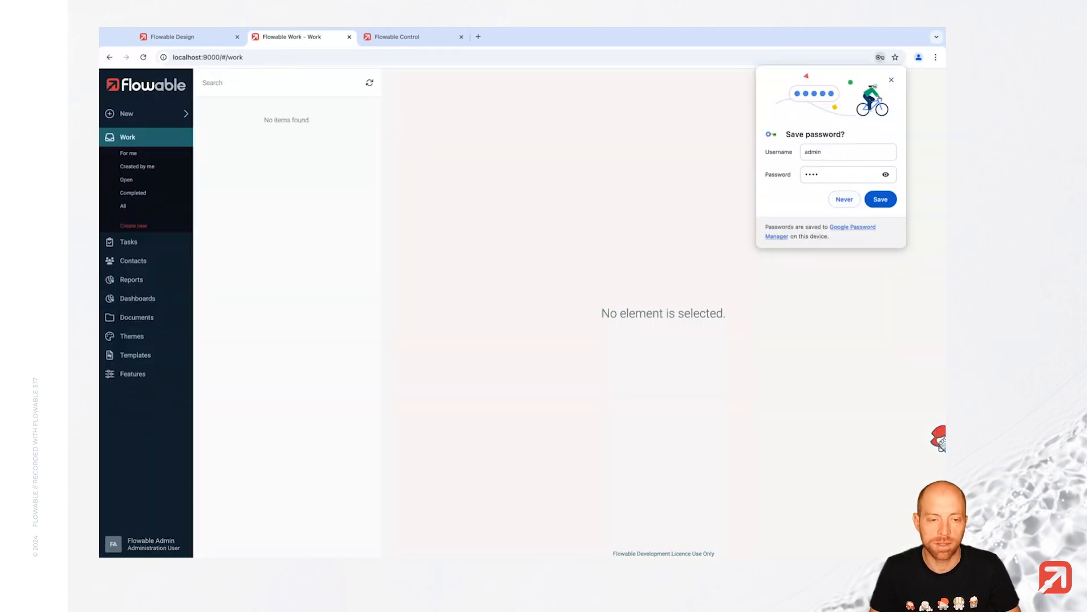
left_click(892, 81)
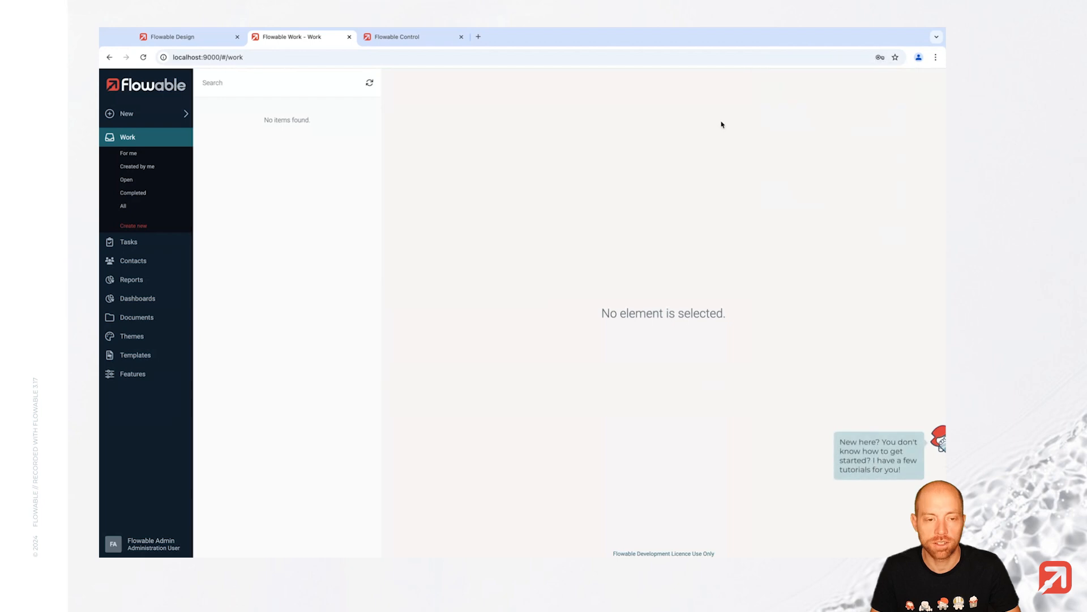
- Claim Check 1 from all tasks, send it back for refinement, and view the Four Eye Check Process
left_click(131, 244)
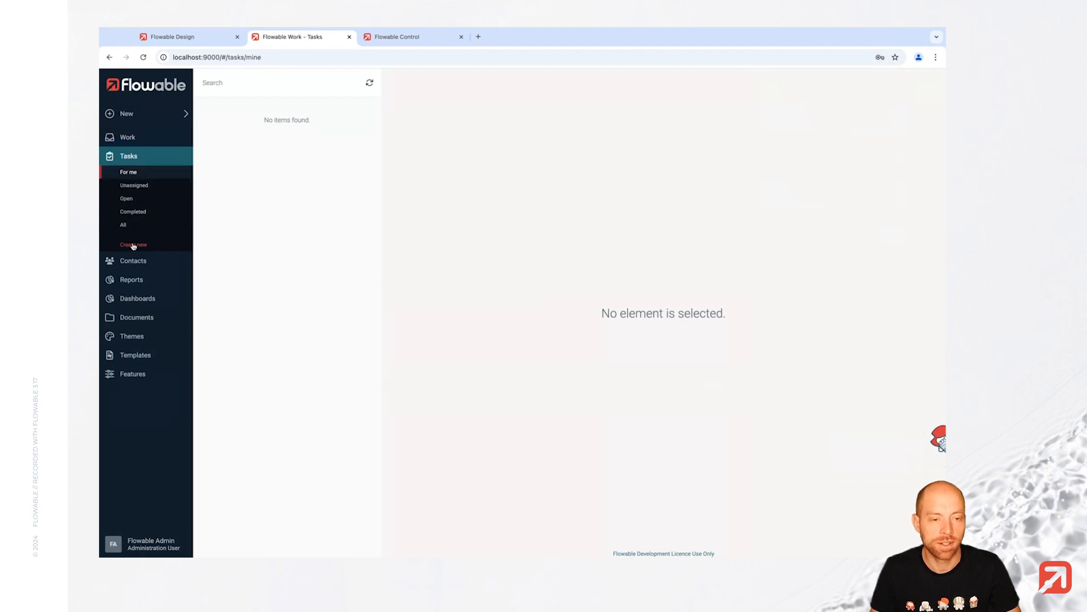
left_click(124, 225)
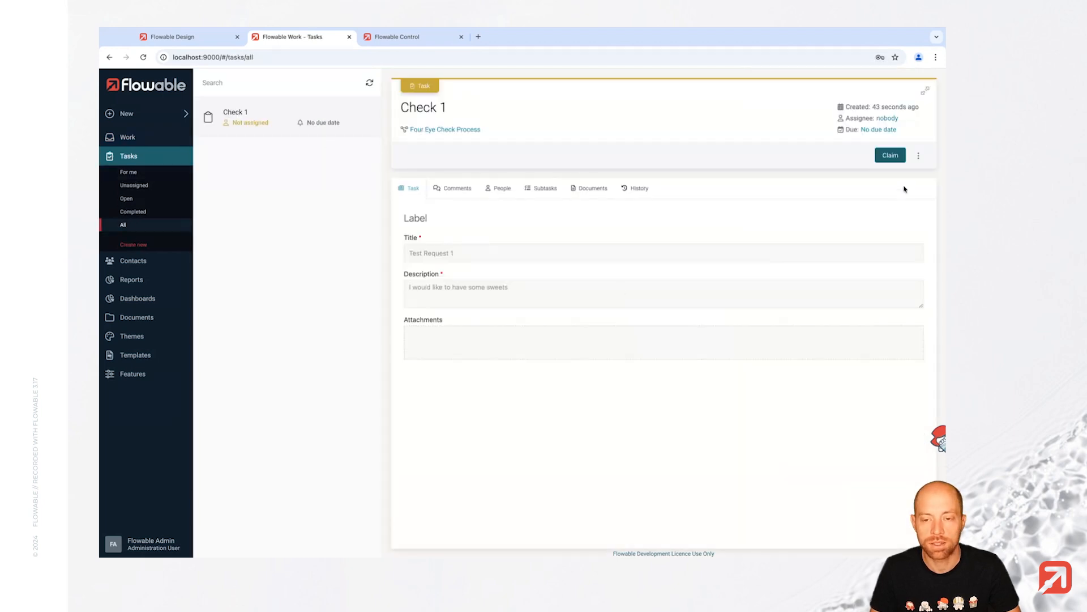
left_click(896, 157)
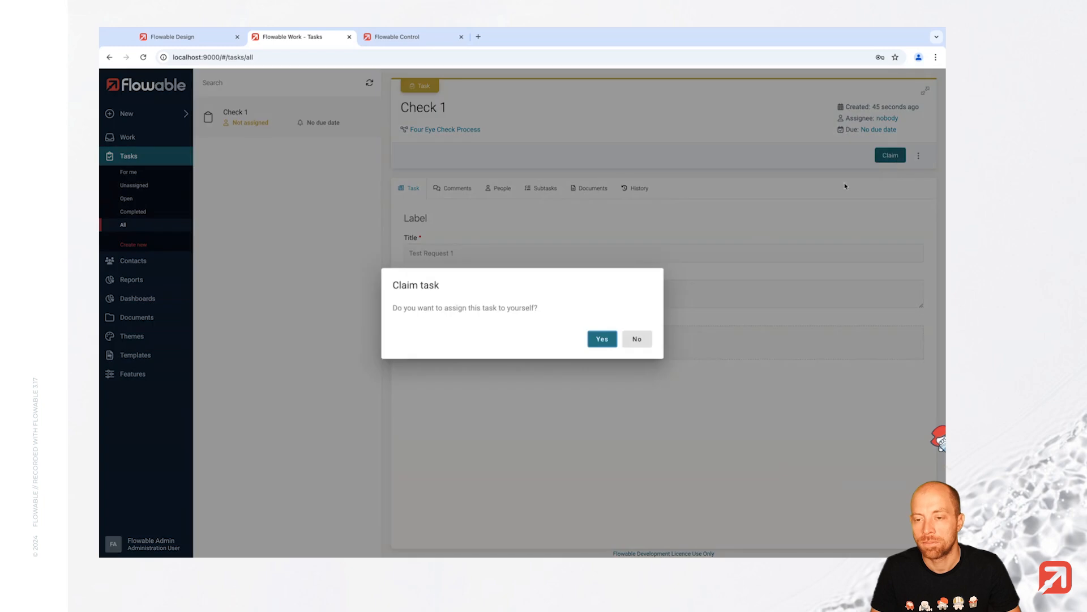
left_click(602, 338)
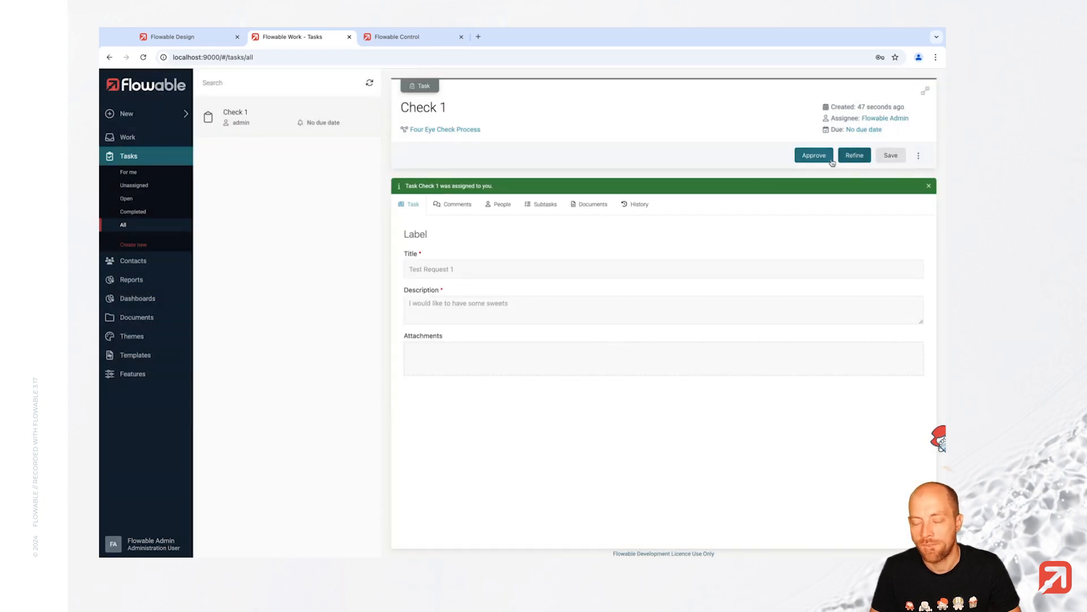
left_click(855, 156)
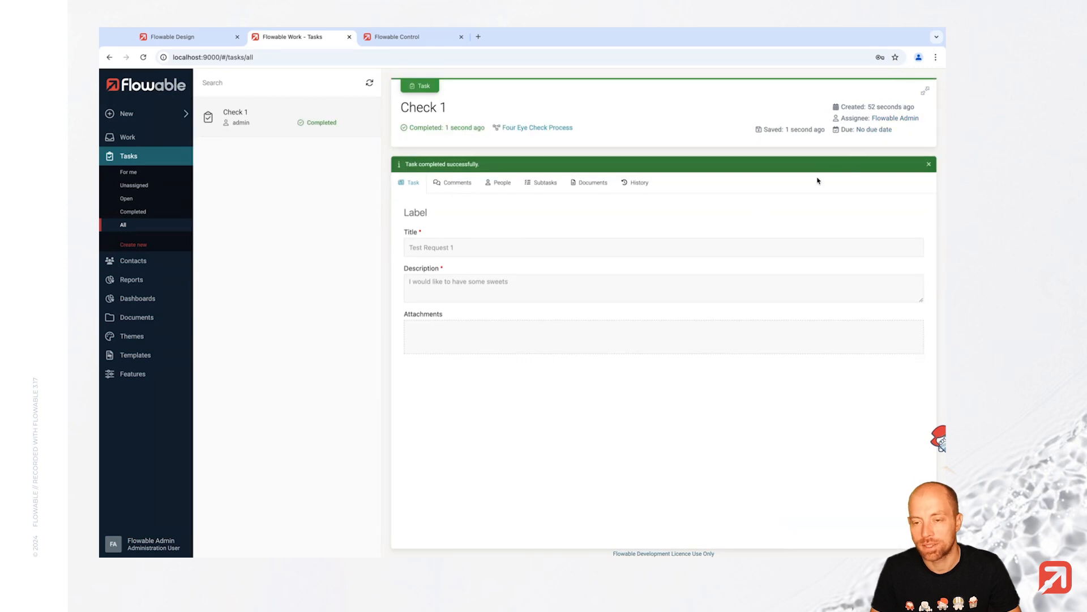
left_click(536, 129)
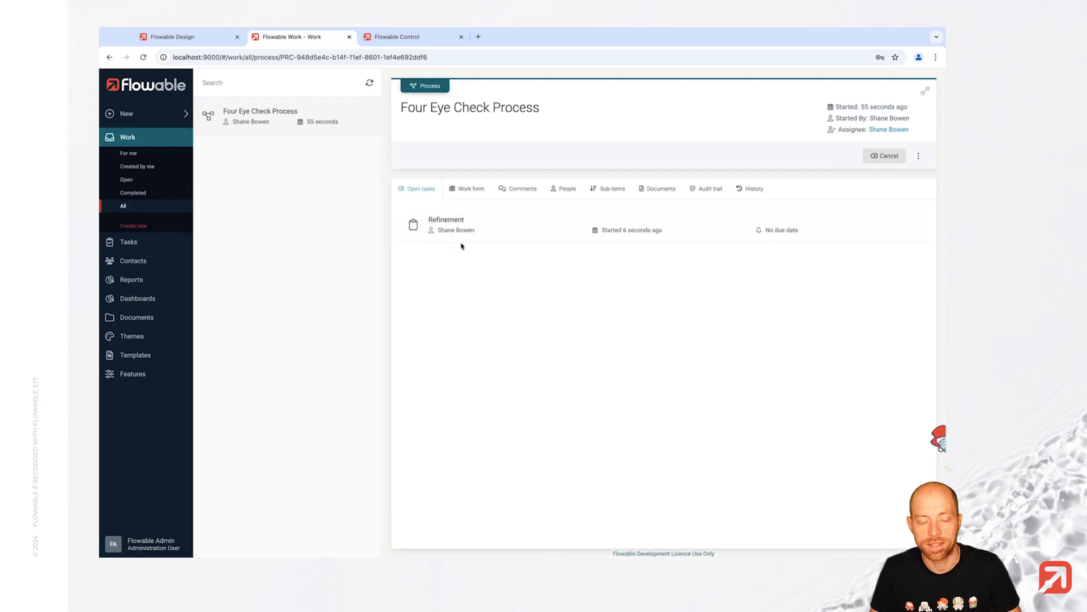
left_click(165, 539)
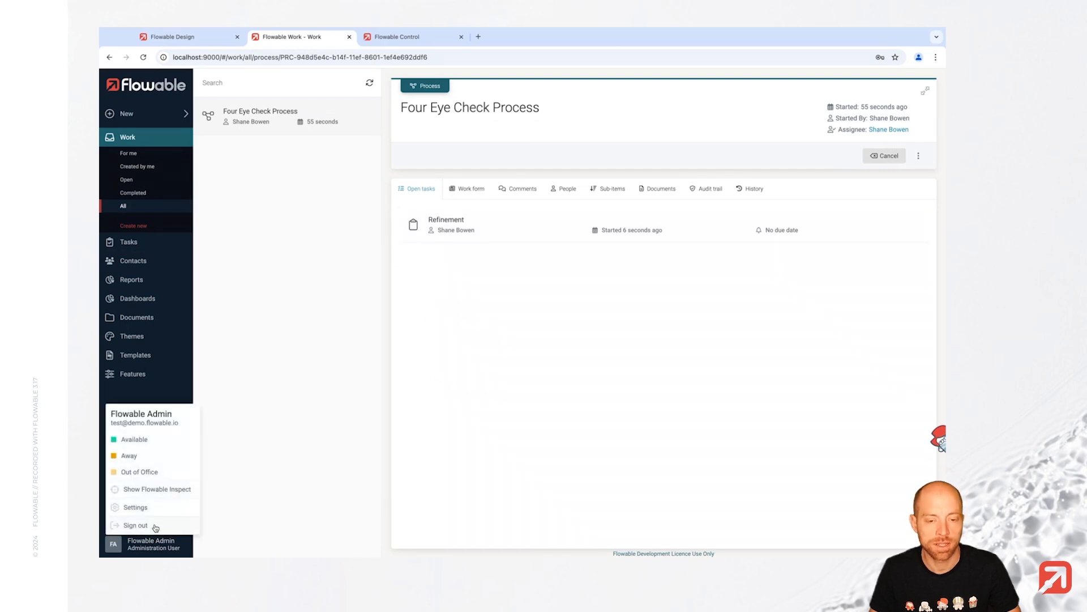
- Sign out of admin and log back in as the client advisor user
left_click(135, 525)
type("s")
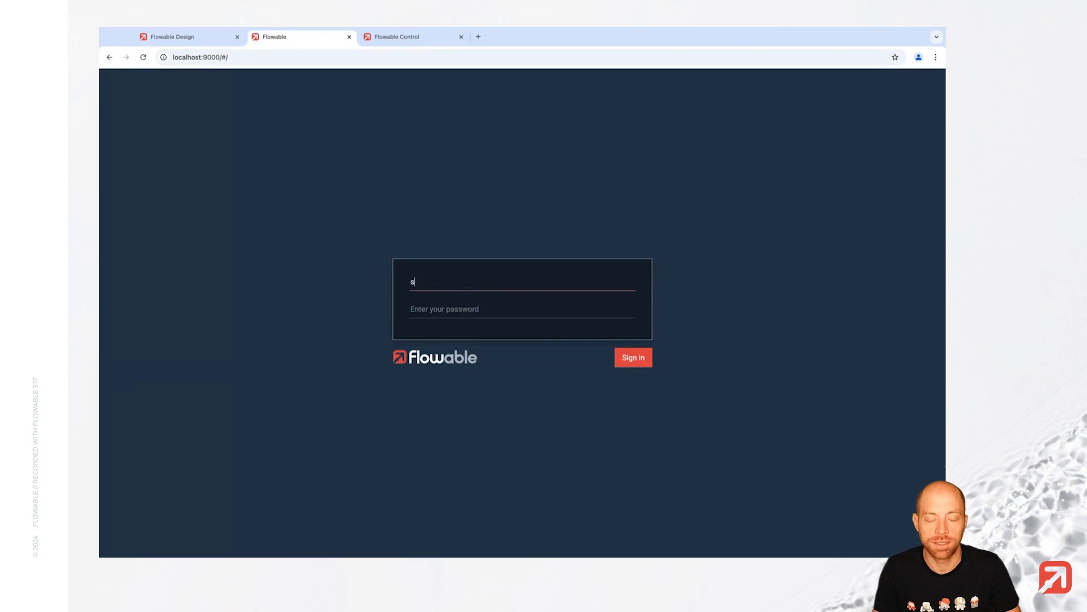
type("hane.bowen")
key("Tab")
type("test")
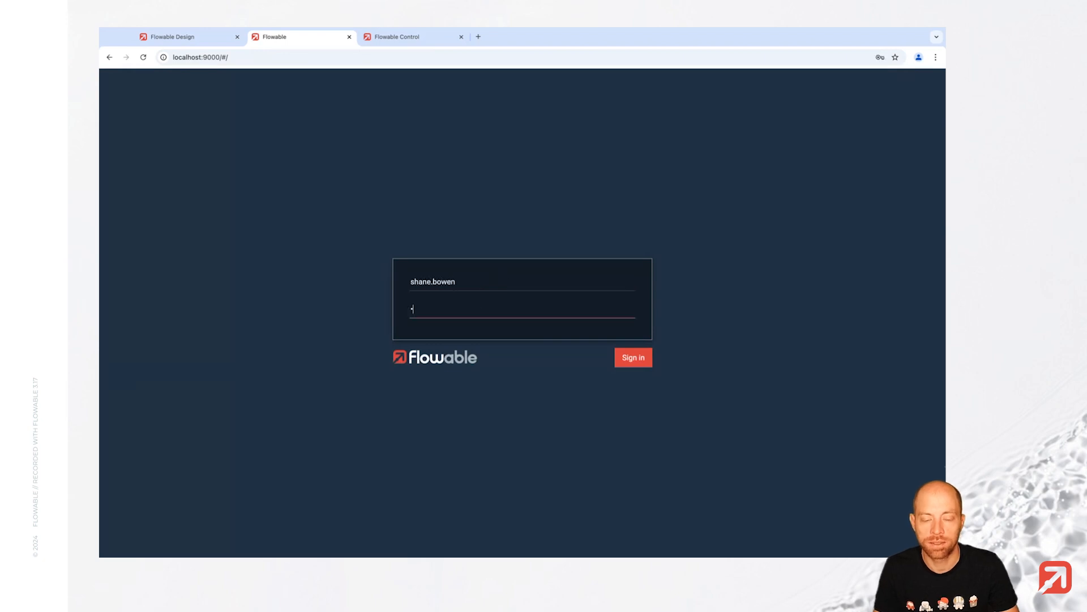
key("Return")
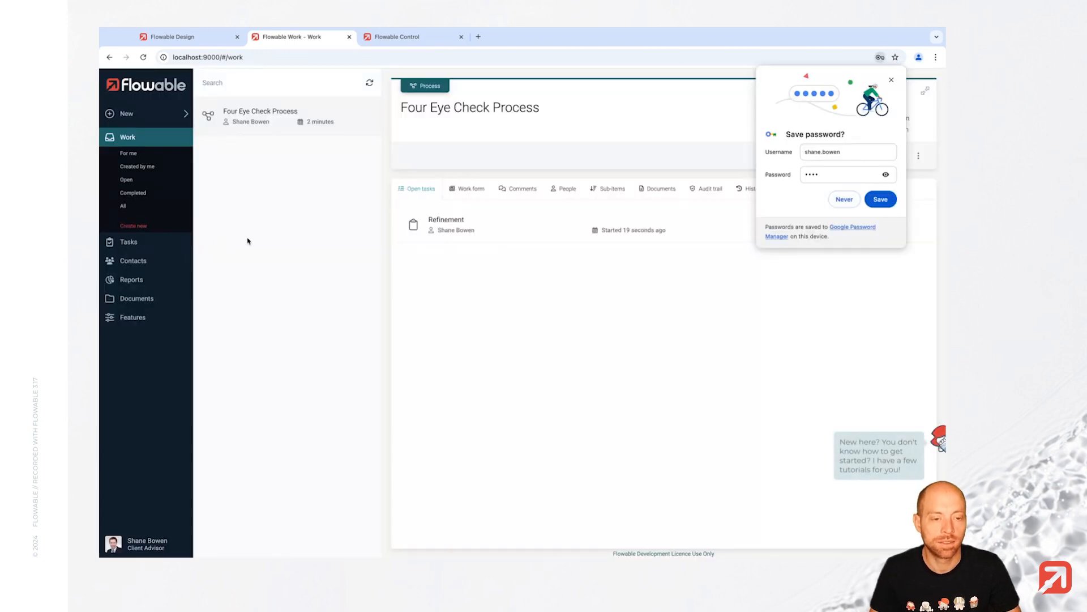
left_click(849, 205)
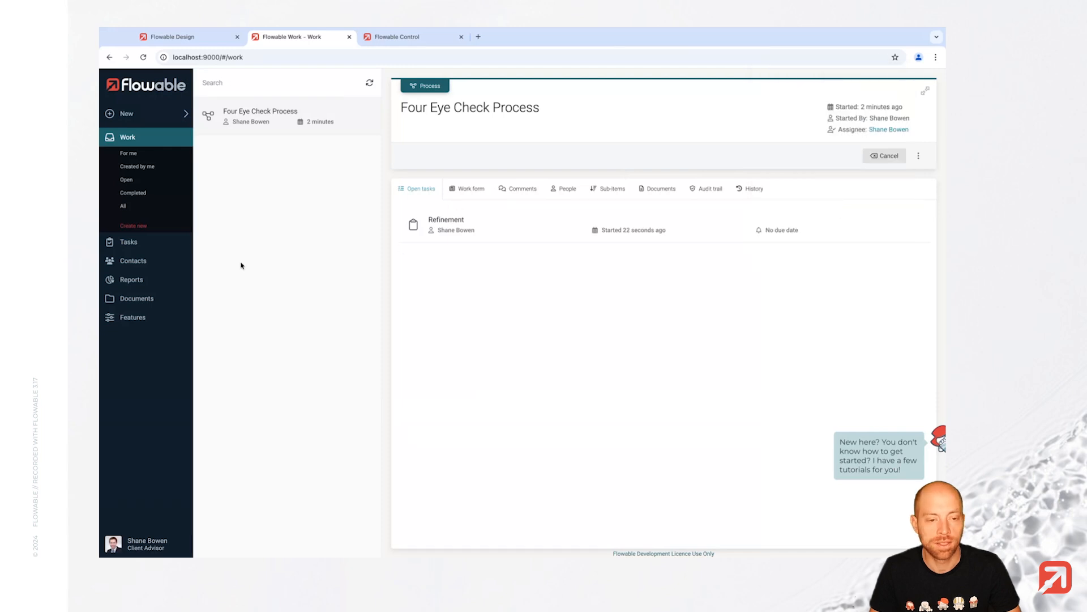
- Retitle the request 'My request for some sweets' and complete the Refinement task
left_click(146, 244)
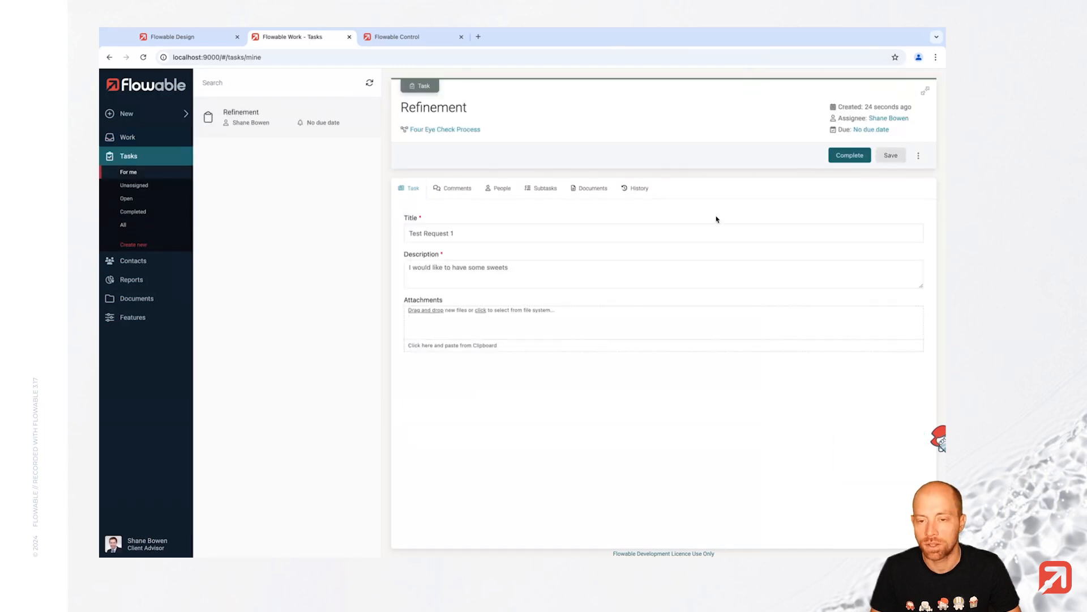
triple_click(512, 238)
type("My")
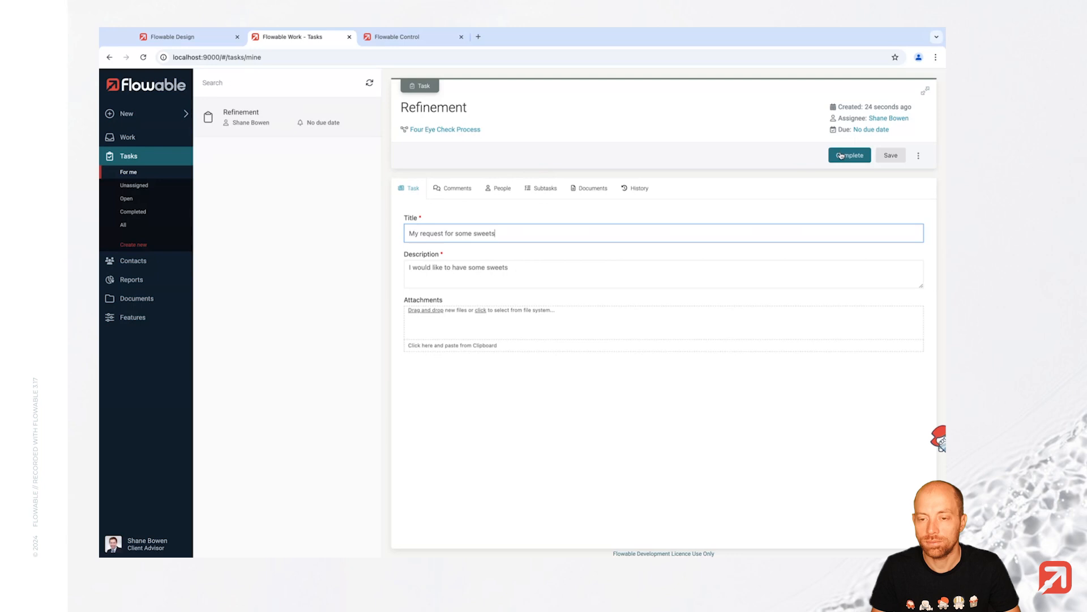
left_click(844, 155)
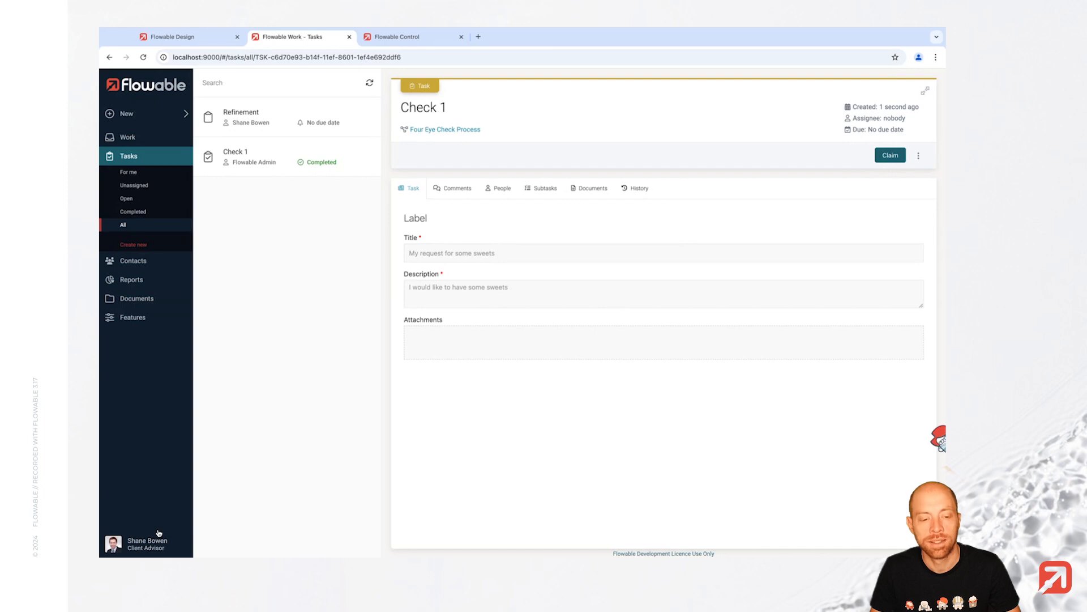
- Sign out of the client advisor account and log in as admin
left_click(156, 539)
left_click(143, 523)
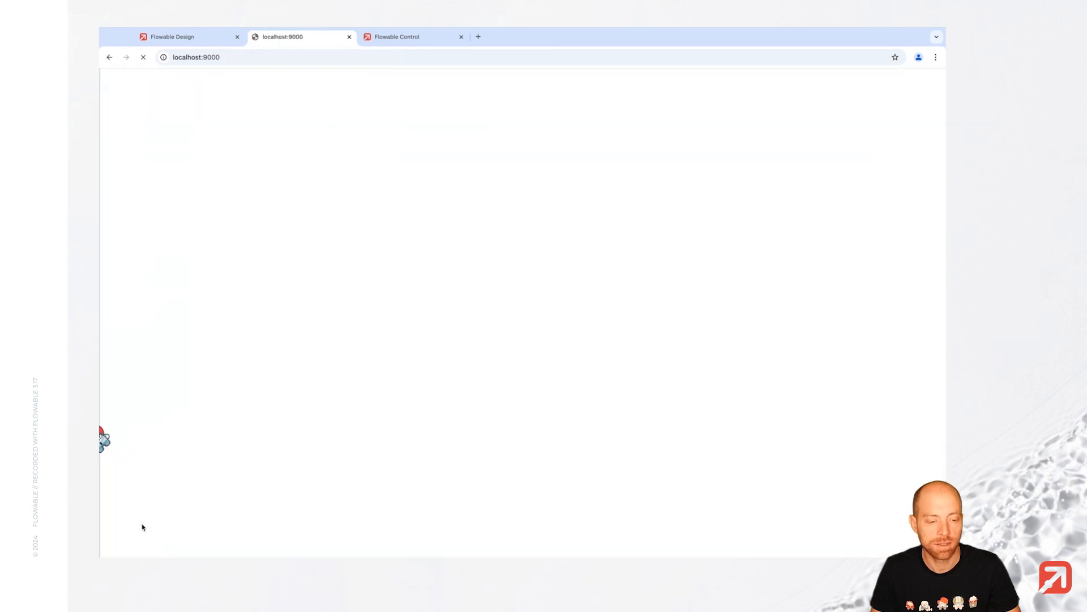
type("admin")
key("Tab")
type("test")
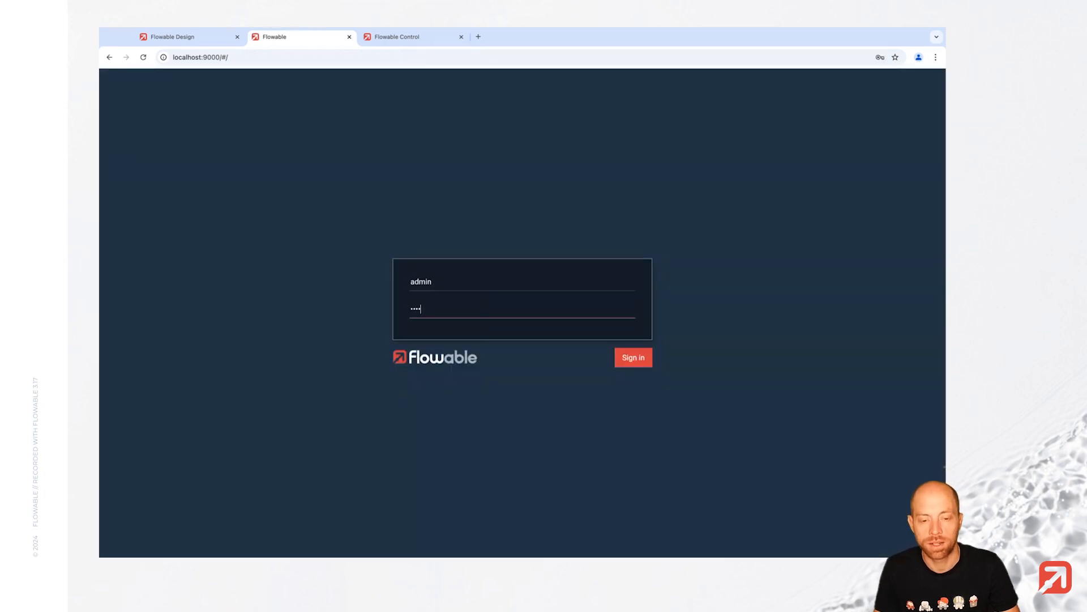
left_click(622, 357)
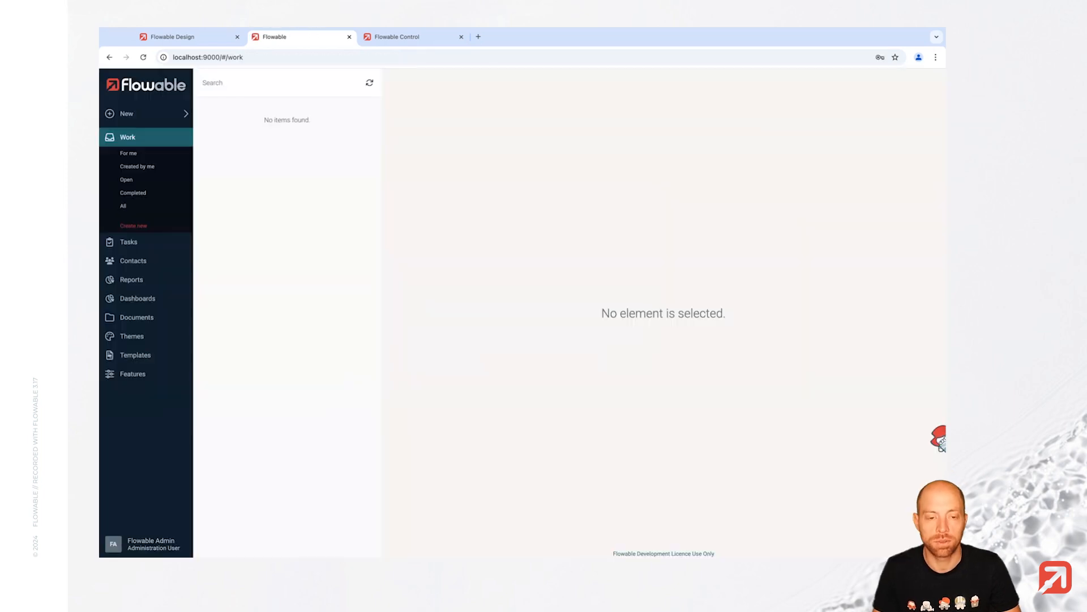
- Claim and approve the new Check 1, then attempt to claim the resulting Check 2
left_click(140, 243)
left_click(138, 226)
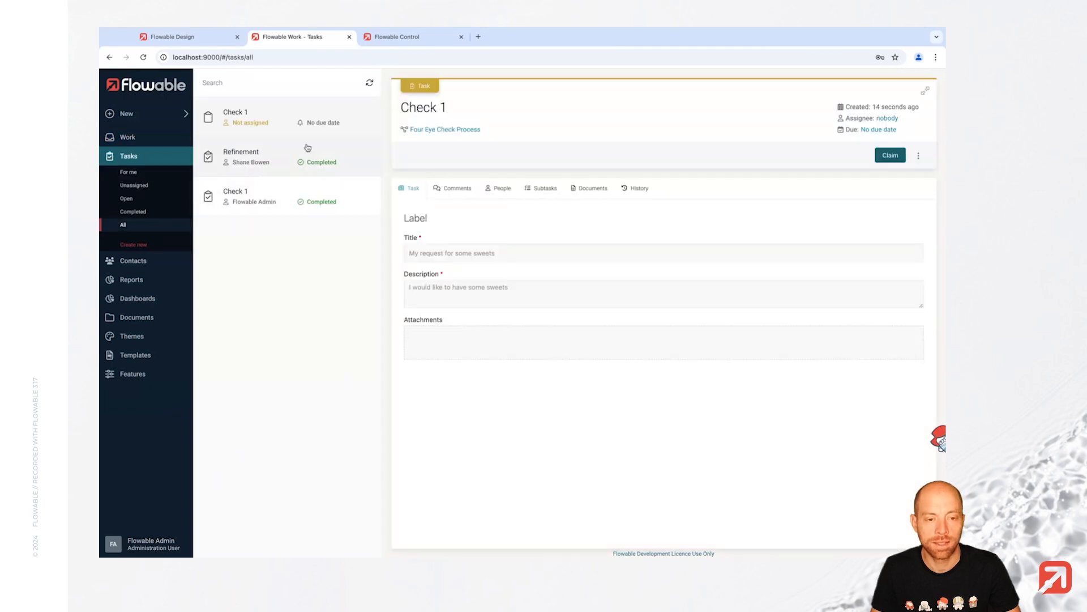
left_click(893, 159)
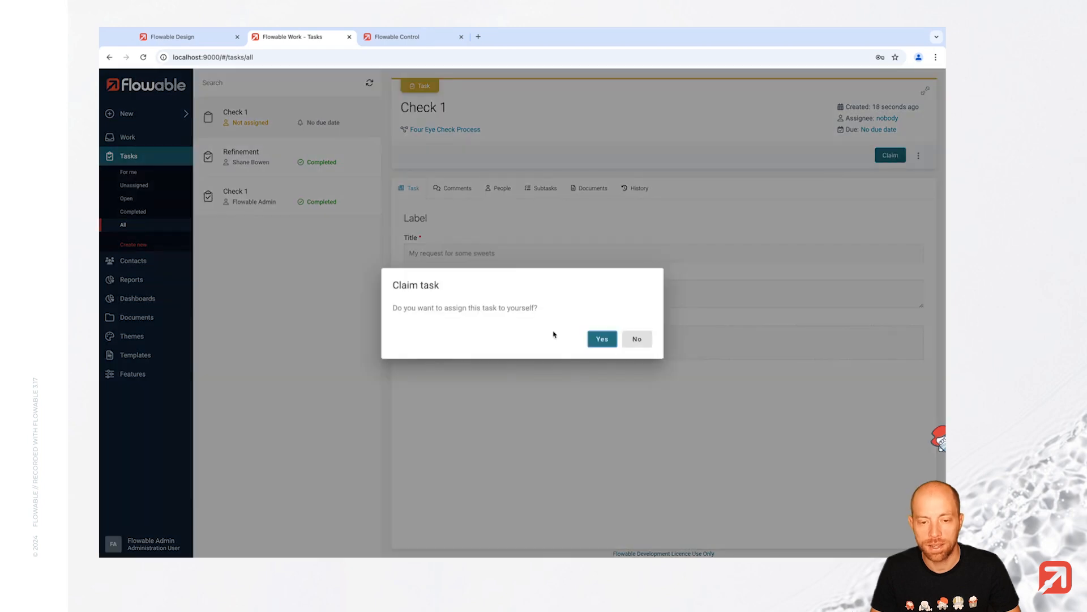
left_click(609, 339)
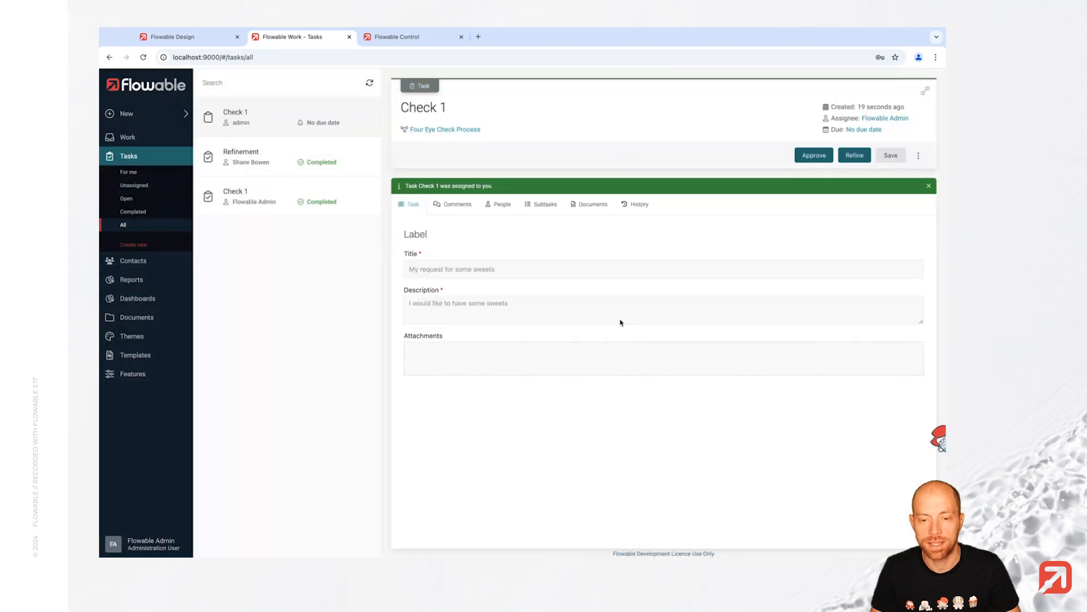
left_click(814, 156)
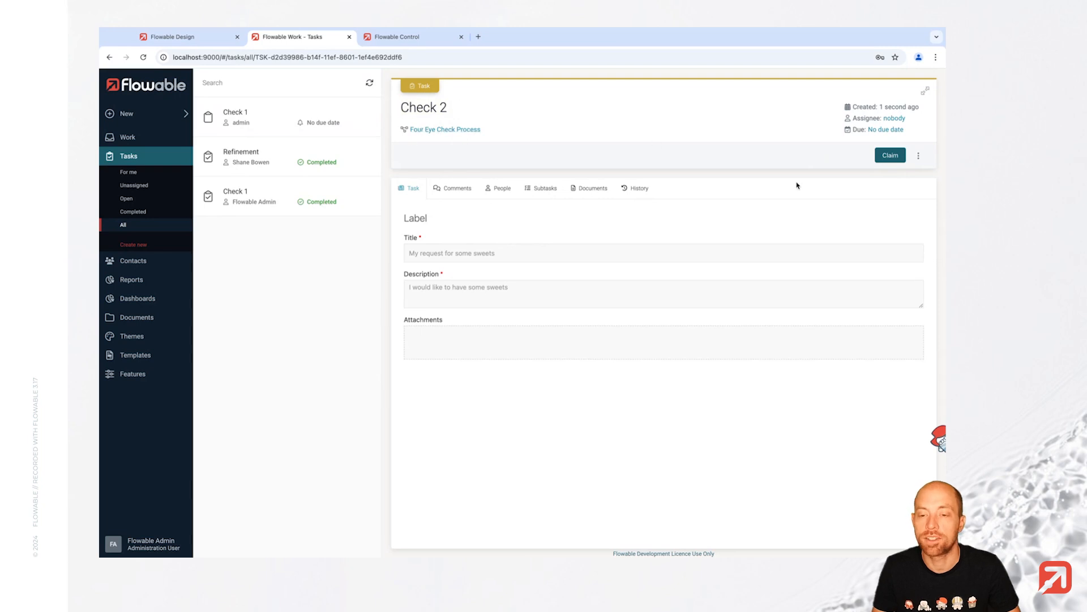
left_click(890, 155)
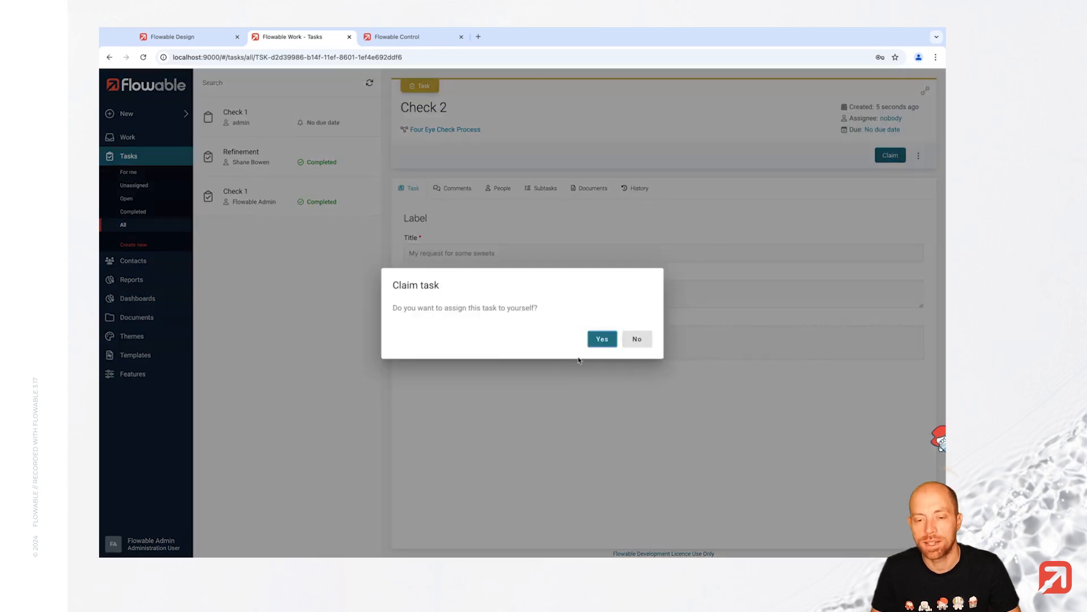
left_click(600, 342)
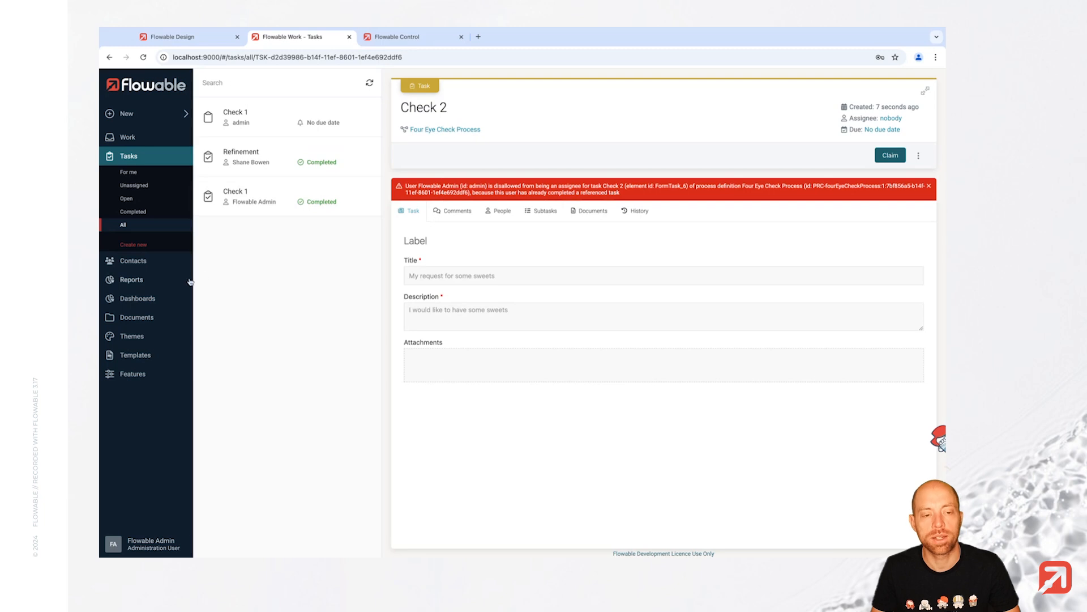
- Check the contacts list, sign out of admin, and log in as a second user
left_click(157, 264)
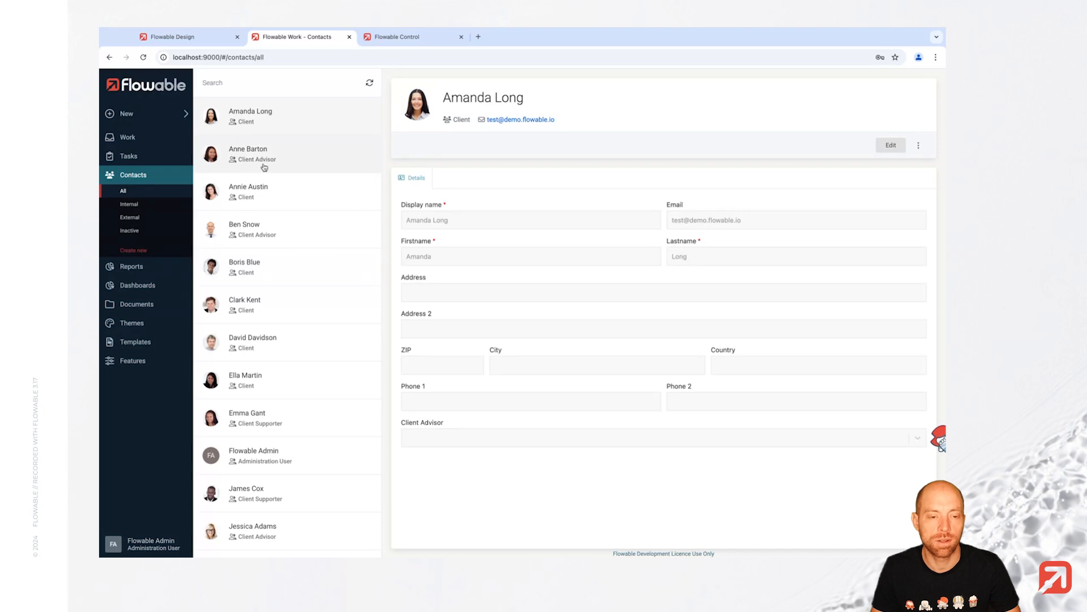
left_click(159, 541)
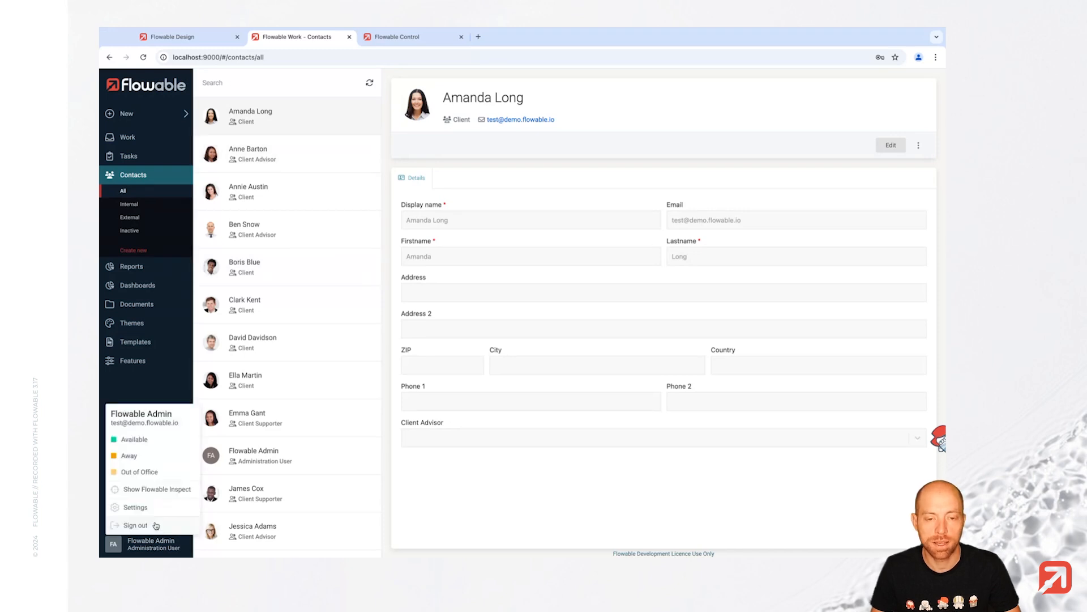
left_click(156, 525)
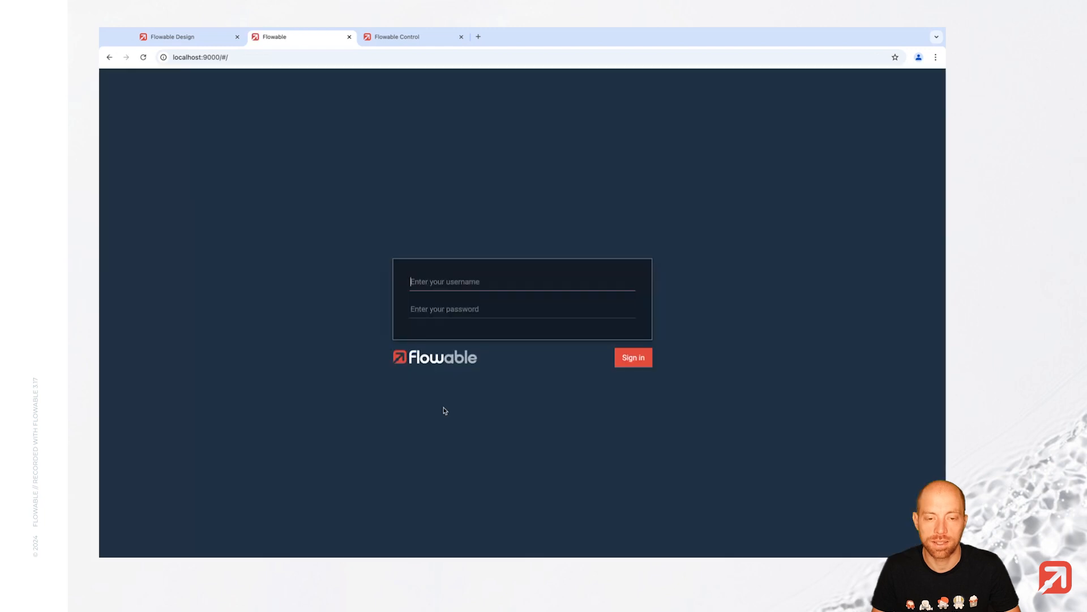
type("anne.barton")
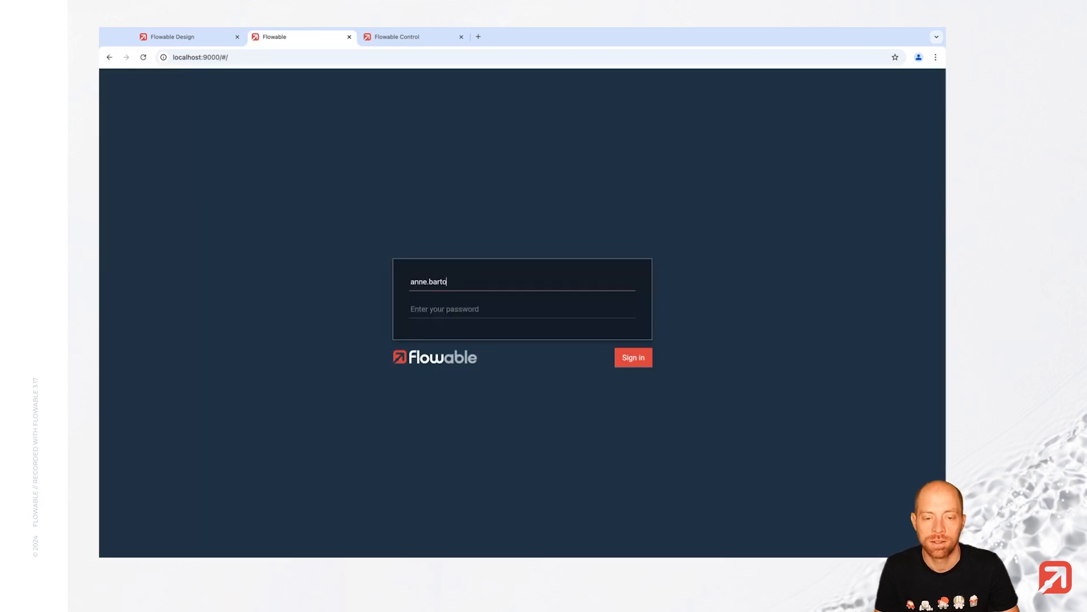
key("Tab")
type("test")
key("Return")
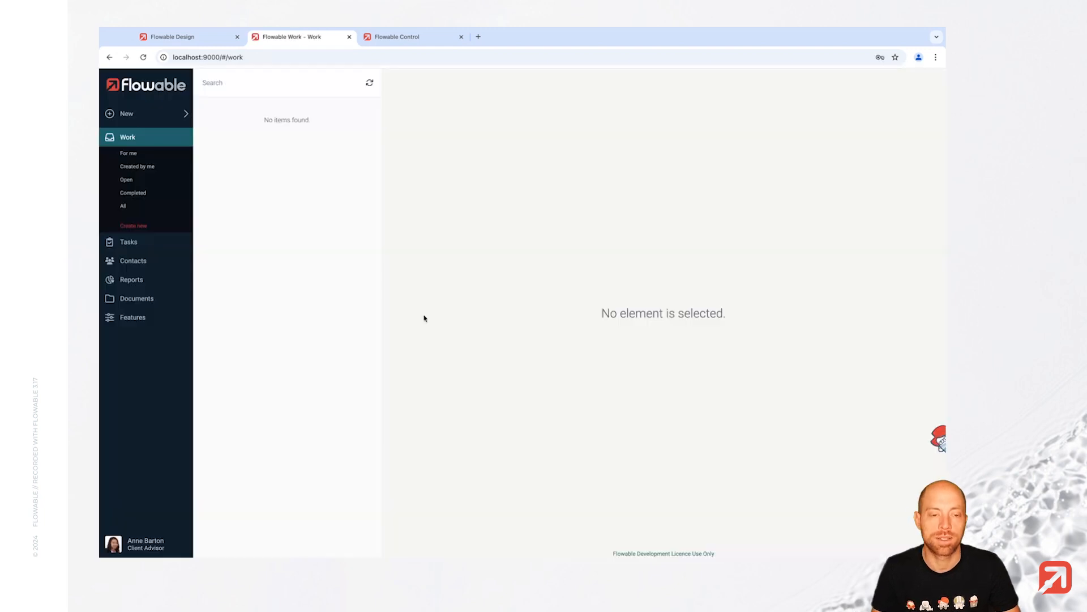
- Claim Check 2 from the list of all tasks and approve it
left_click(131, 246)
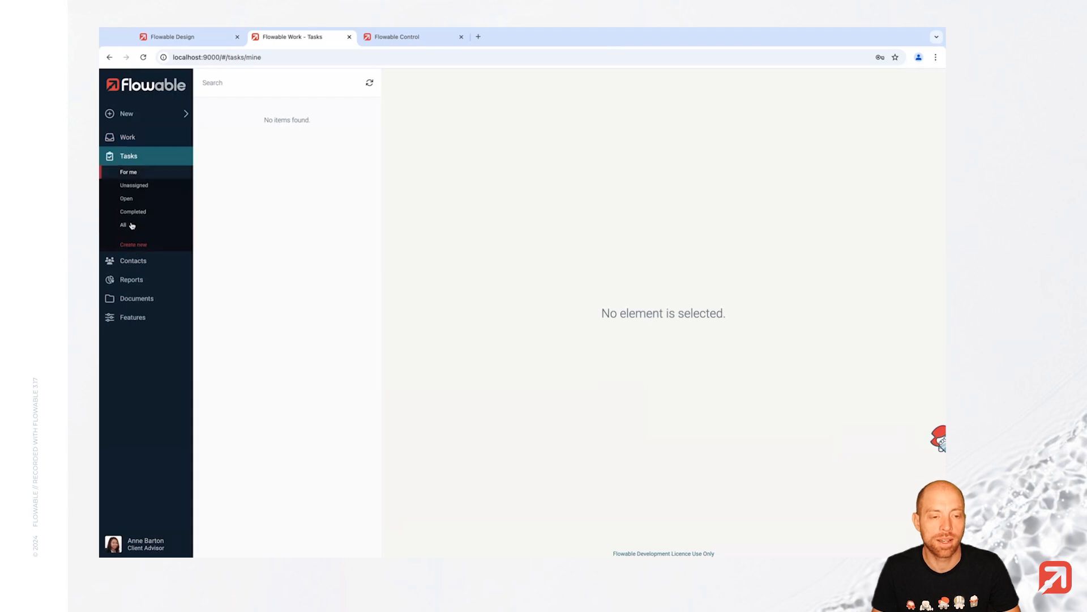
left_click(131, 226)
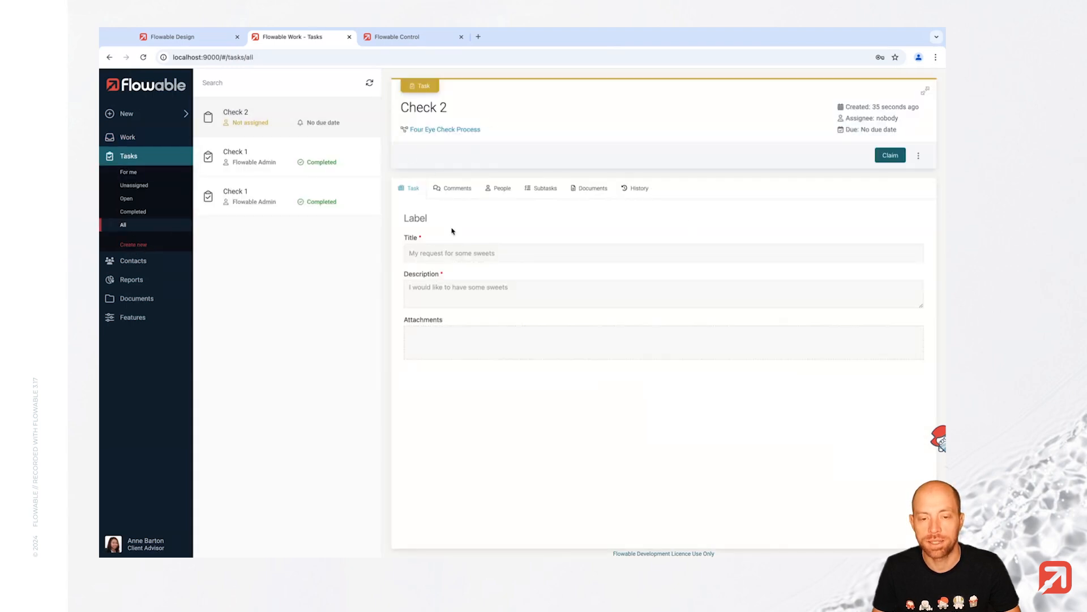
left_click(888, 156)
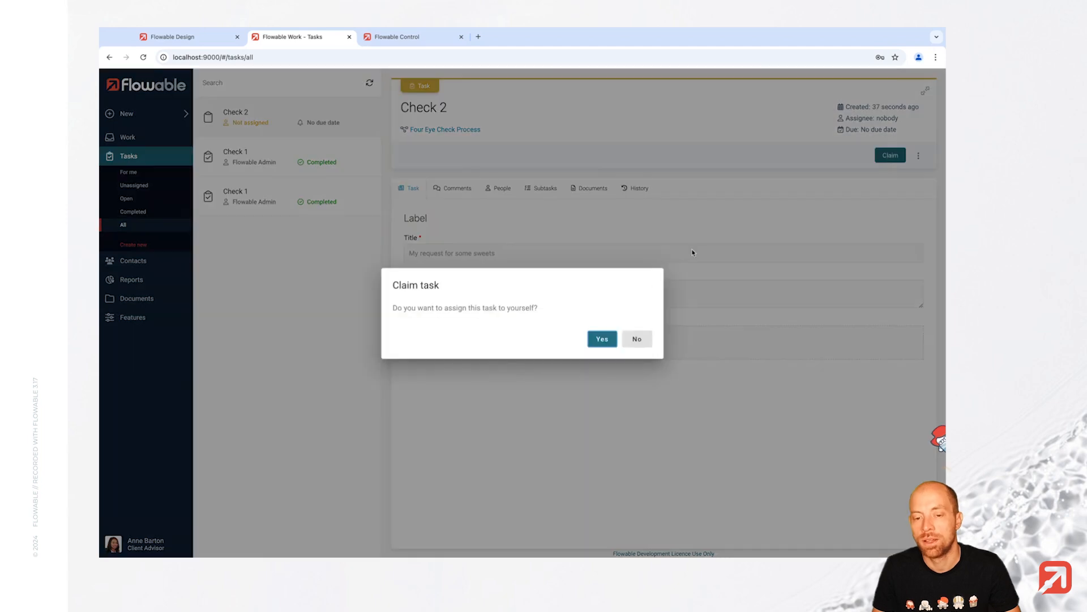
left_click(603, 339)
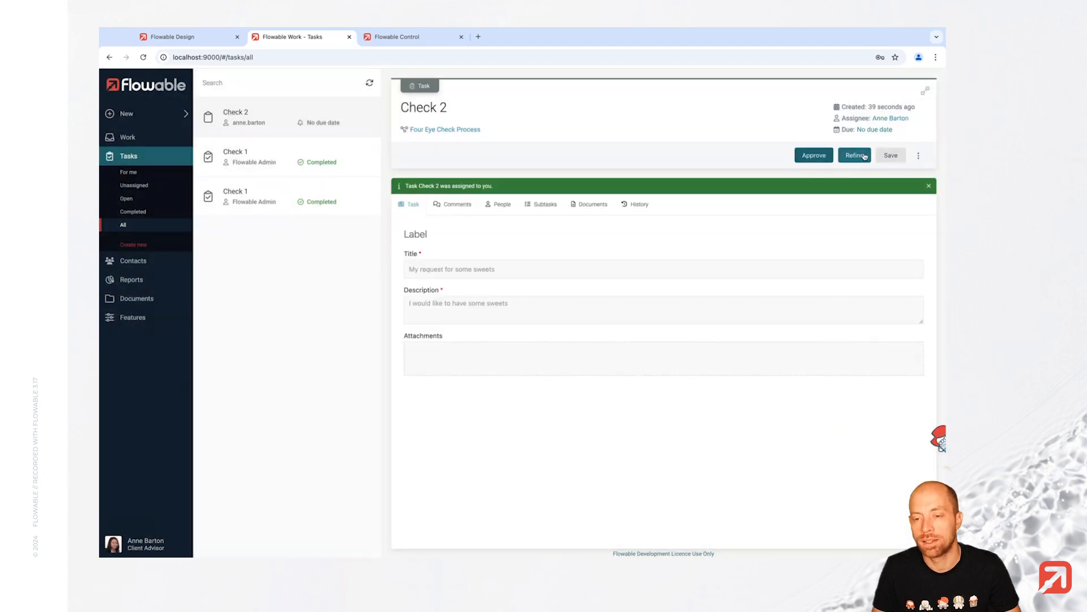
left_click(814, 154)
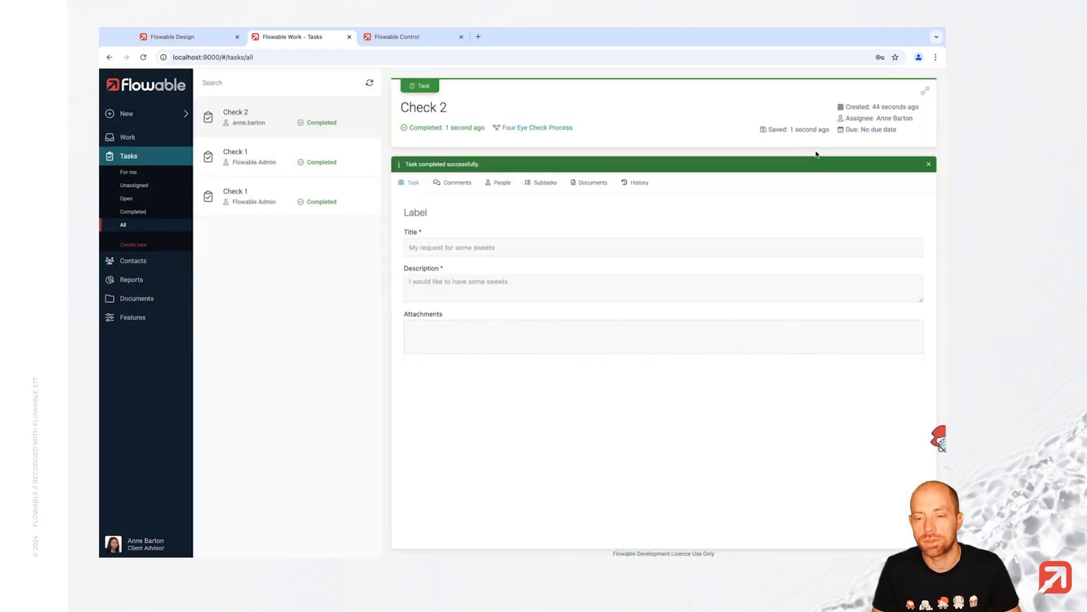
- From Check 2's history, open the Four Eye Check Process and list its four completed tasks
left_click(639, 184)
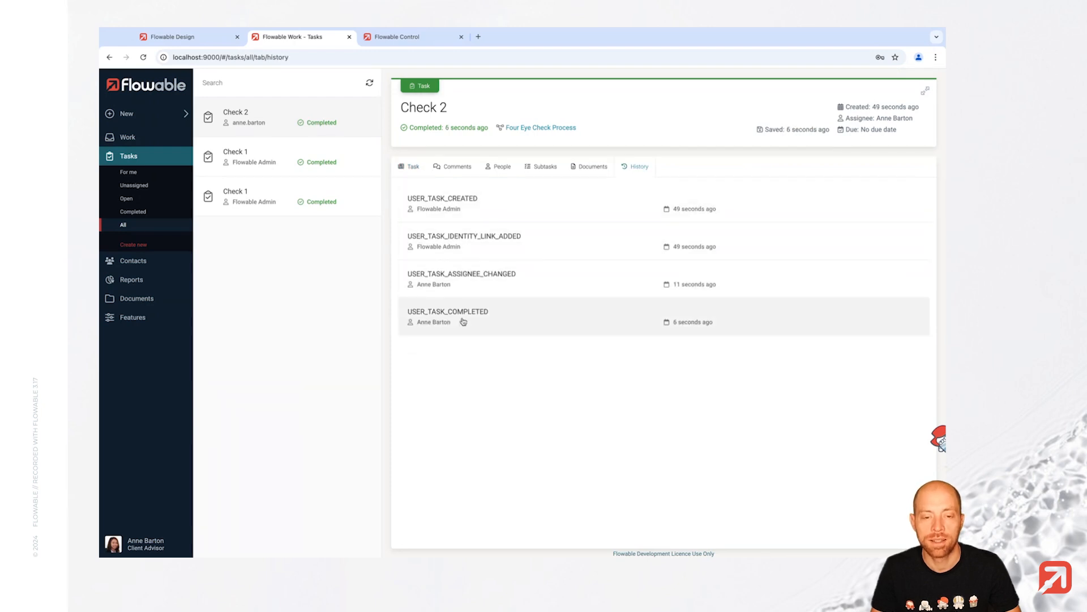
left_click(524, 127)
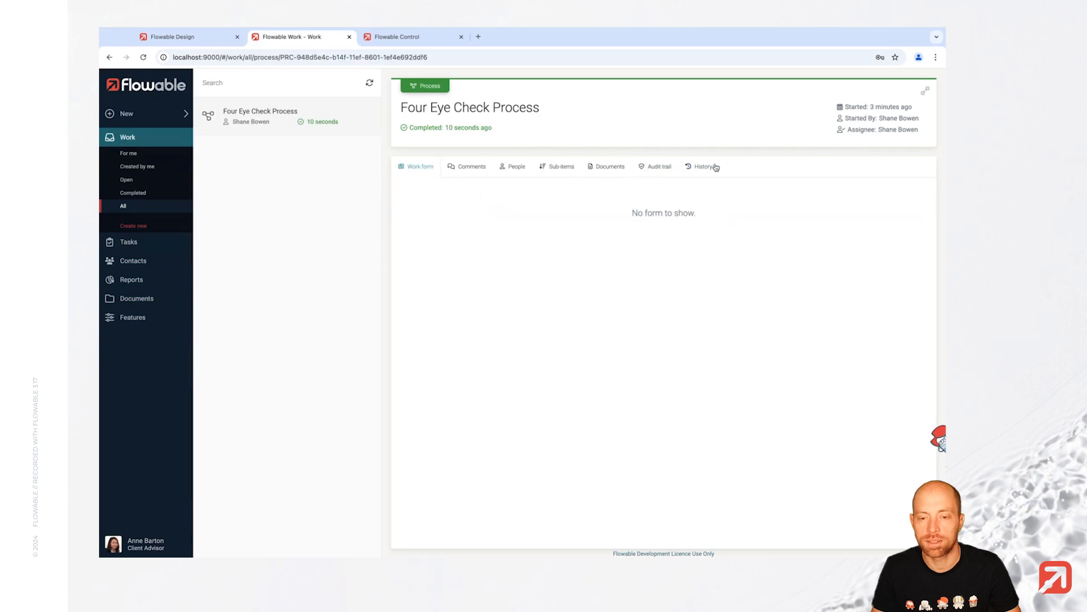
left_click(716, 167)
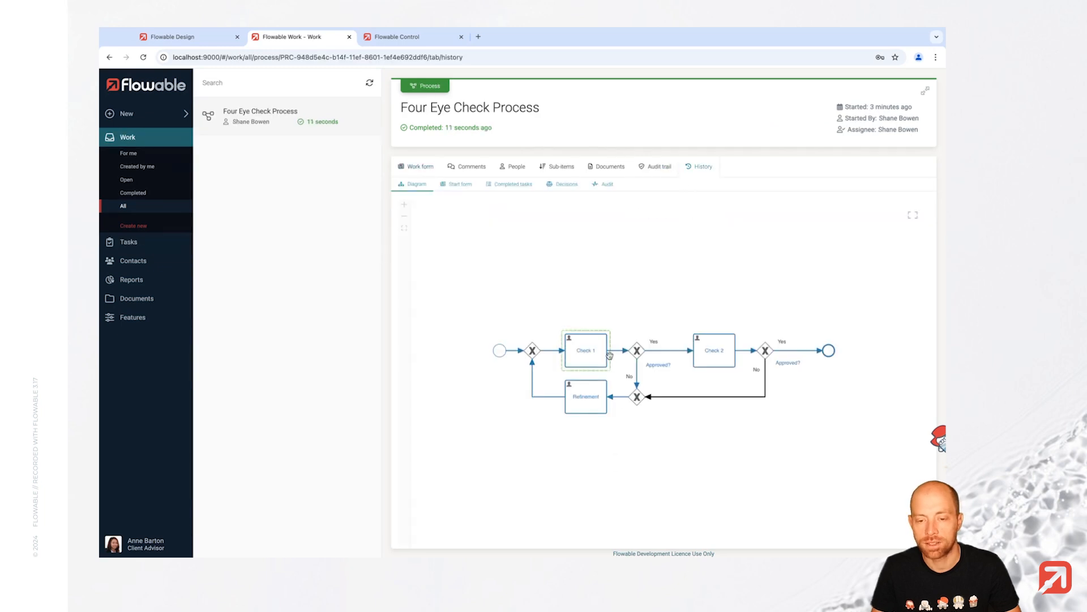
left_click(522, 187)
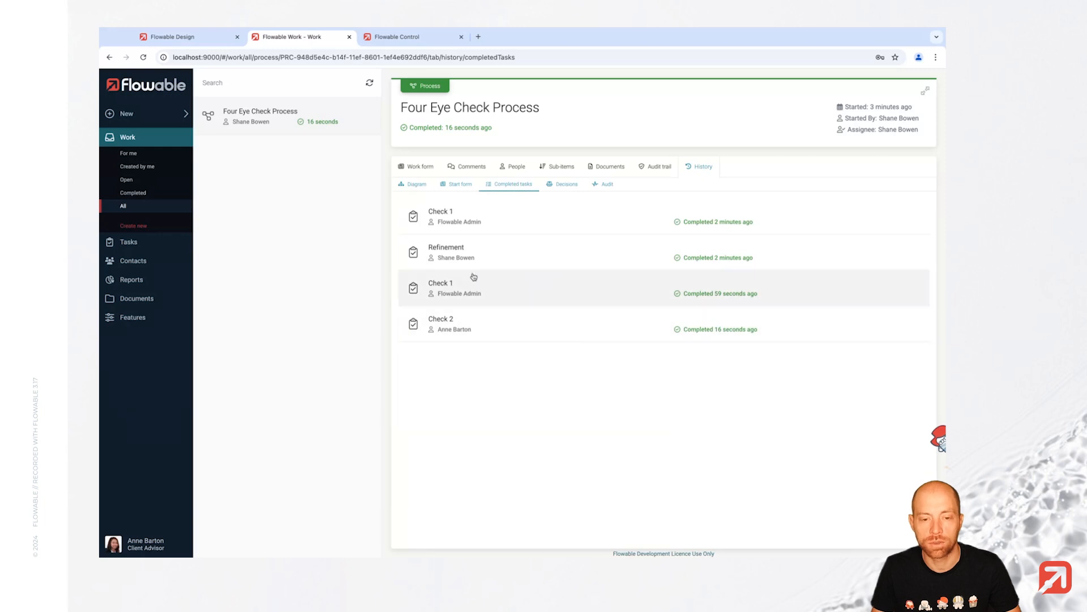